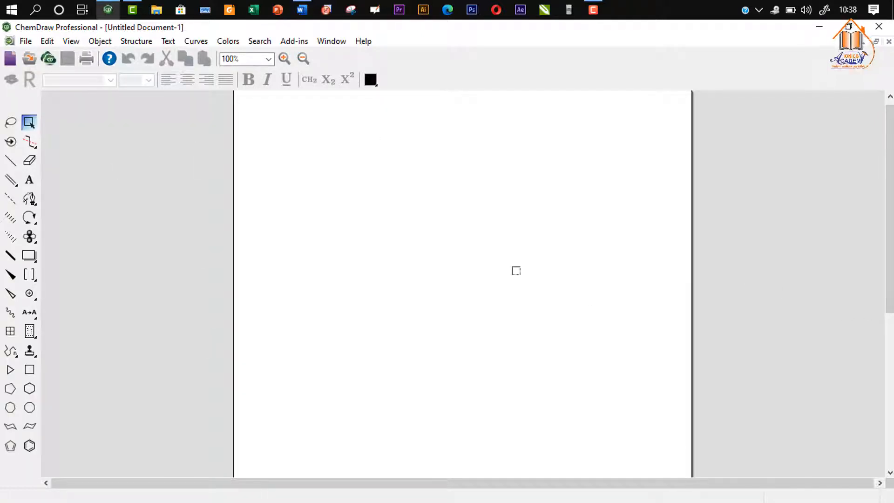
{"action": "scroll", "coordinate": [513, 267], "scroll_direction": "down", "scroll_amount": 5}
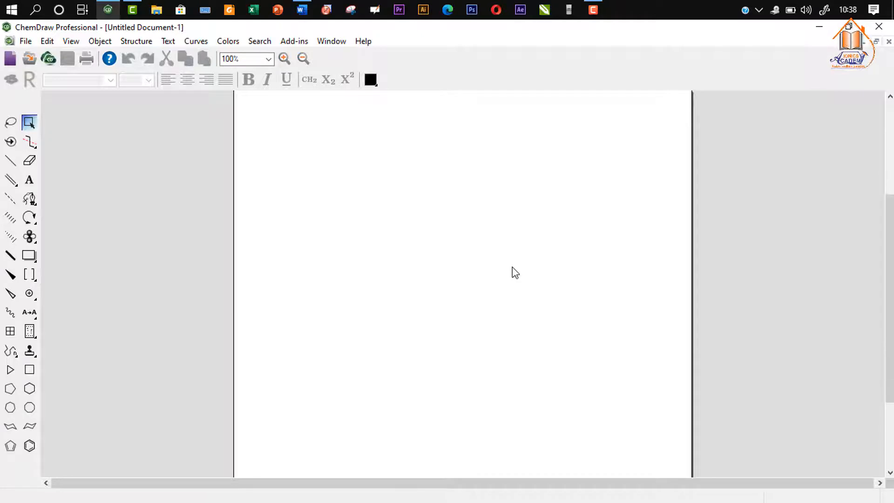
{"action": "scroll", "coordinate": [516, 270], "scroll_direction": "up", "scroll_amount": 5}
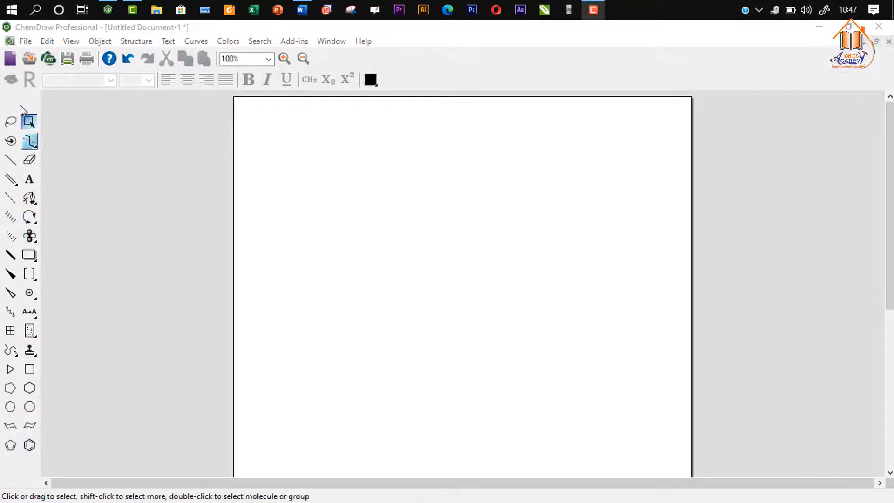
{"action": "left_click", "coordinate": [29, 122]}
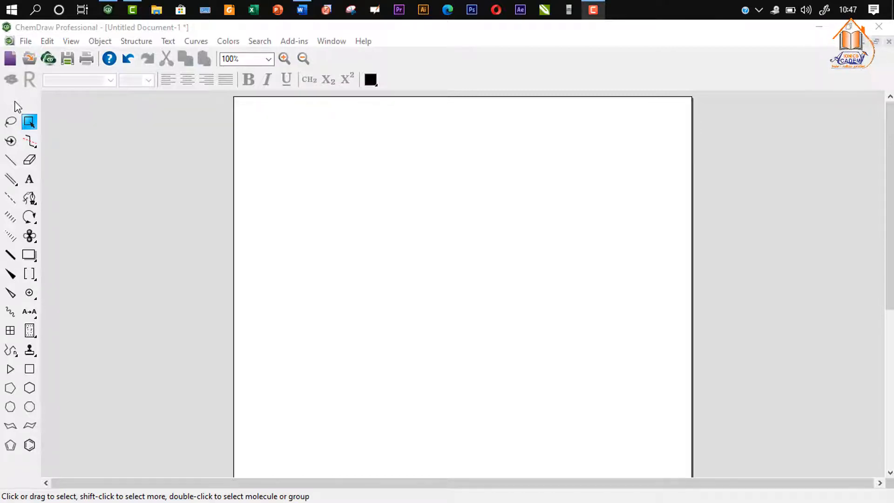
Draw five separate single solid bonds at different angles in the upper part of the page
{"action": "left_click", "coordinate": [12, 161]}
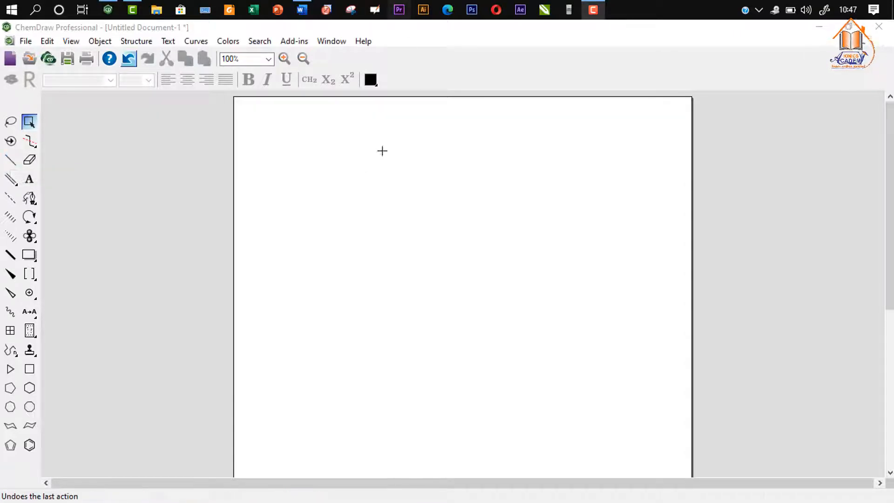
{"action": "mouse_move", "coordinate": [292, 231]}
{"action": "left_mouse_down"}
{"action": "mouse_move", "coordinate": [343, 221]}
{"action": "mouse_move", "coordinate": [368, 251]}
{"action": "mouse_move", "coordinate": [372, 247]}
{"action": "left_mouse_up"}
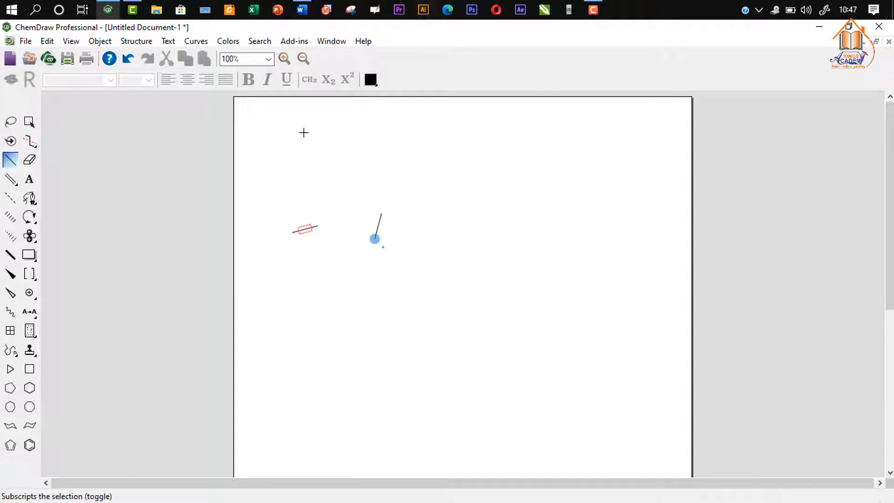
{"action": "mouse_move", "coordinate": [441, 203]}
{"action": "left_mouse_down"}
{"action": "mouse_move", "coordinate": [407, 180]}
{"action": "mouse_move", "coordinate": [361, 180]}
{"action": "left_mouse_up"}
{"action": "left_click_drag", "start_coordinate": [311, 156], "coordinate": [319, 182]}
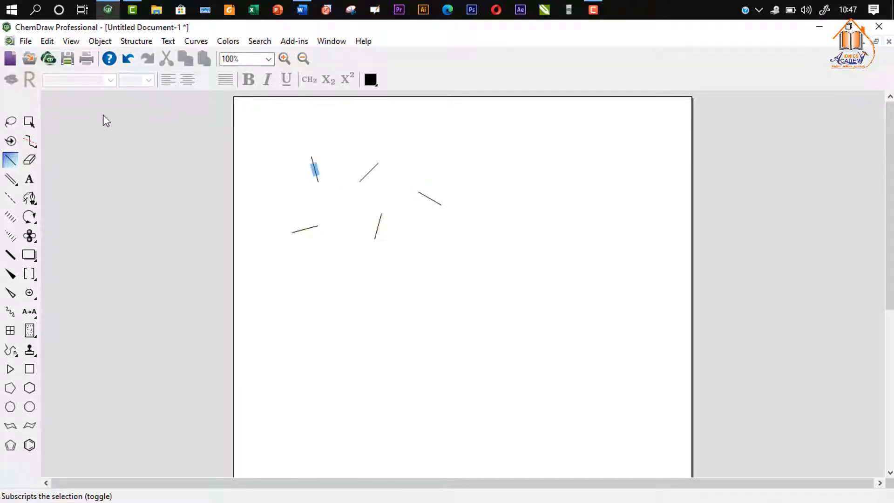
Select all five single bonds and delete them
{"action": "left_click", "coordinate": [28, 124]}
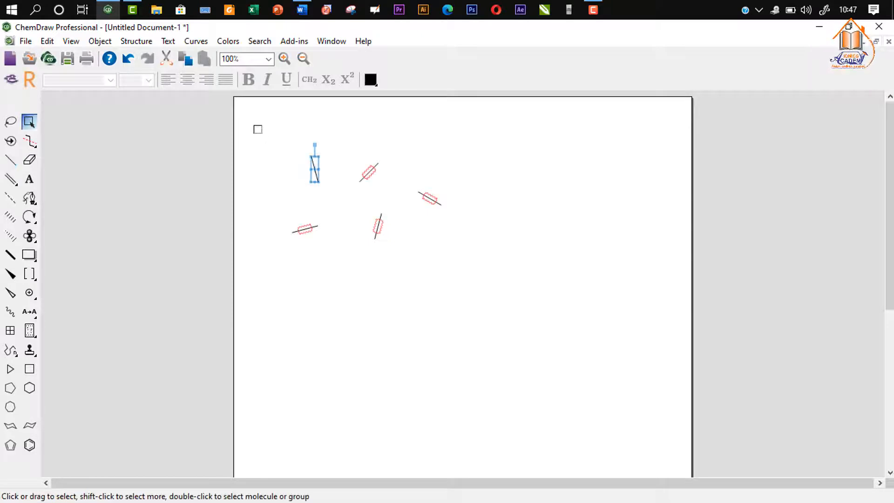
{"action": "left_click_drag", "start_coordinate": [255, 125], "coordinate": [464, 313]}
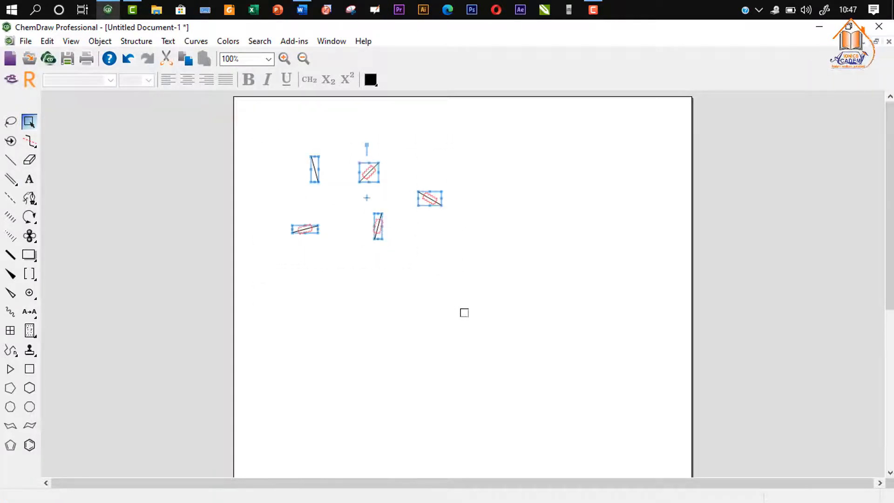
{"action": "key", "text": "Delete"}
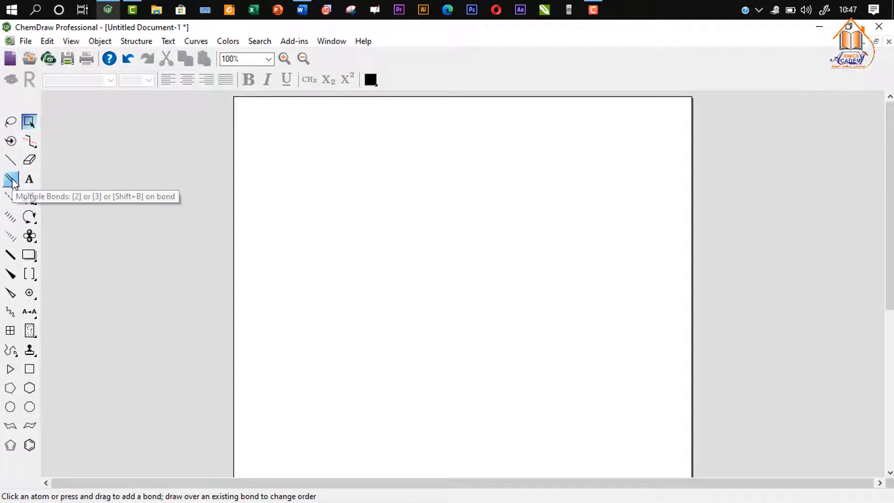
Draw two vertical double bonds side by side in the upper part of the page
{"action": "left_click", "coordinate": [29, 179]}
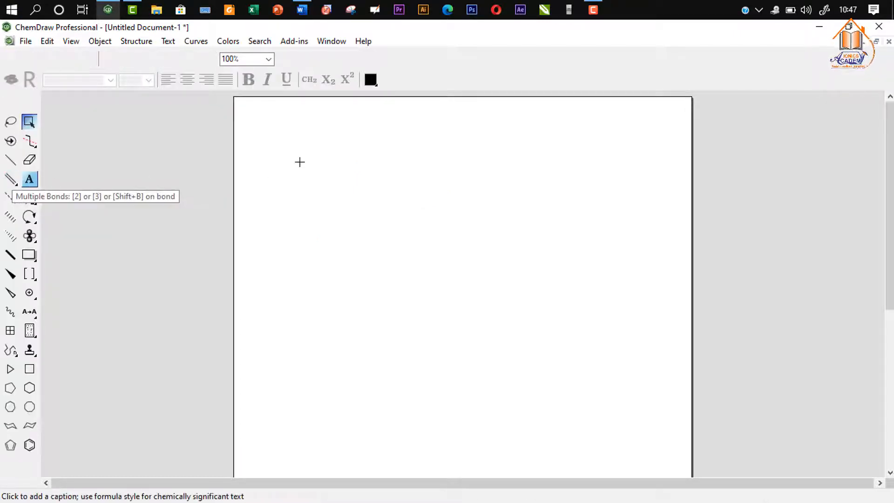
{"action": "left_click", "coordinate": [299, 176]}
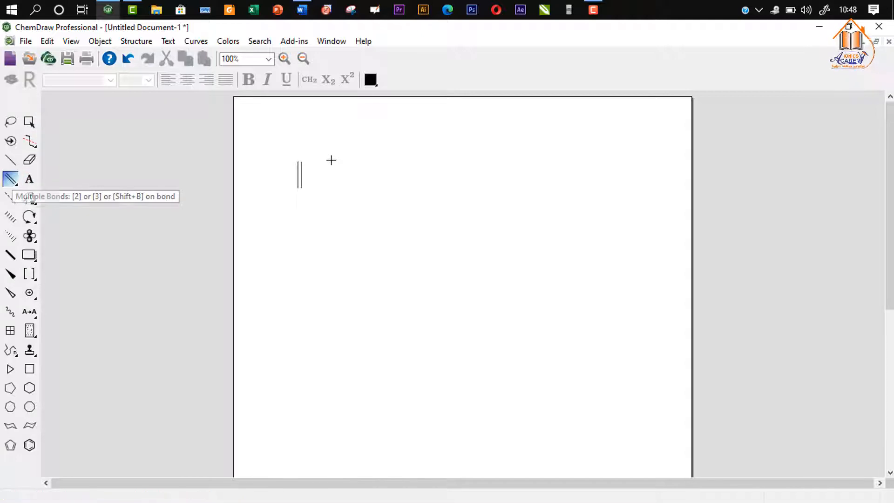
{"action": "left_click_drag", "start_coordinate": [331, 160], "coordinate": [331, 188]}
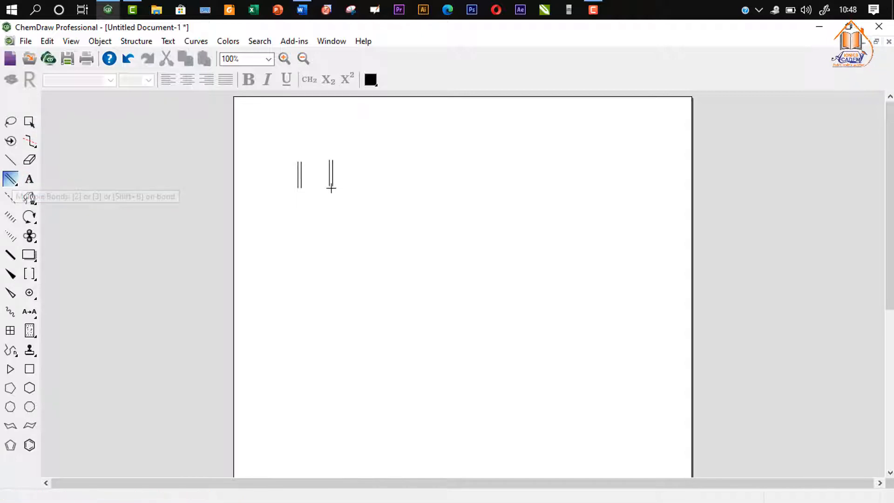
Draw three triple bonds: a vertical one beside the double bonds, plus a horizontal and a vertical one in a row below
{"action": "left_click", "coordinate": [10, 182]}
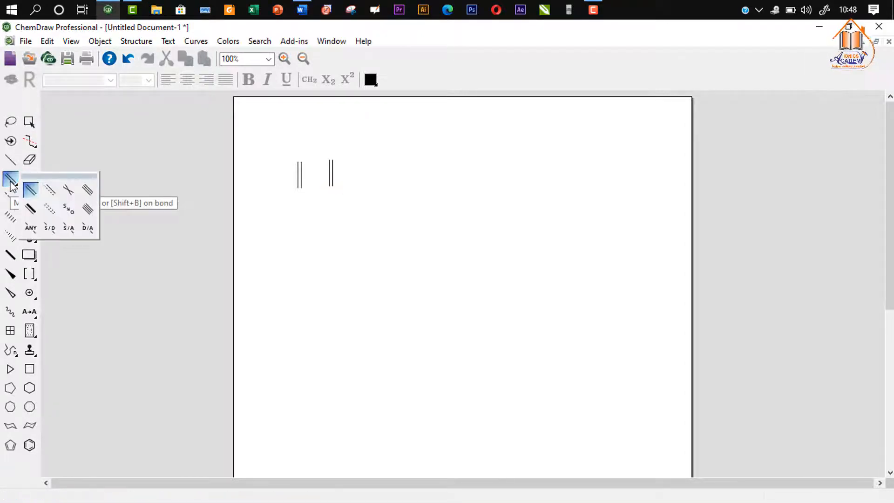
{"action": "left_click", "coordinate": [87, 190]}
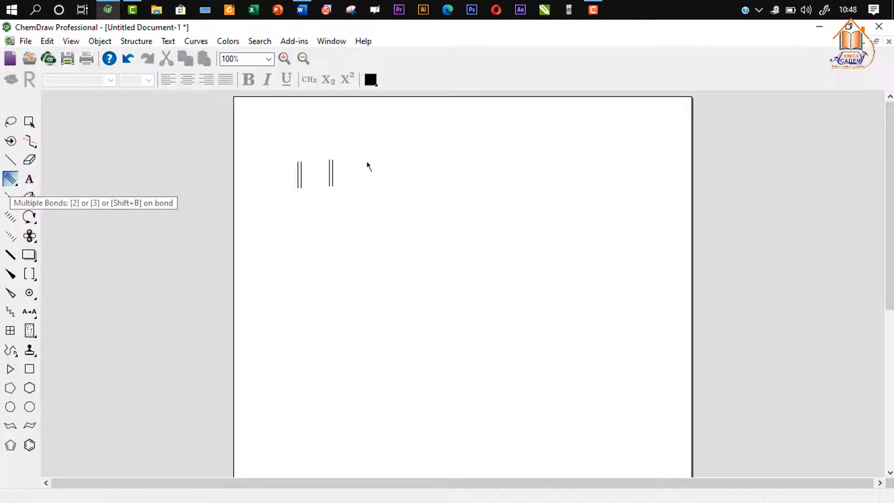
{"action": "left_click_drag", "start_coordinate": [367, 163], "coordinate": [367, 188]}
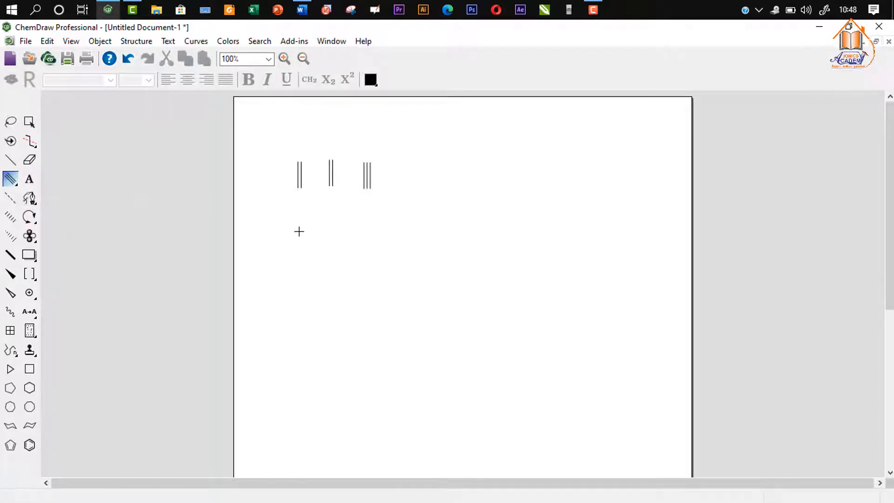
{"action": "left_click", "coordinate": [283, 232]}
{"action": "left_click_drag", "start_coordinate": [344, 211], "coordinate": [343, 235]}
Draw a vertical bold double bond beside the upper triple bond and a horizontal crossed double bond in the row below
{"action": "left_click", "coordinate": [14, 184]}
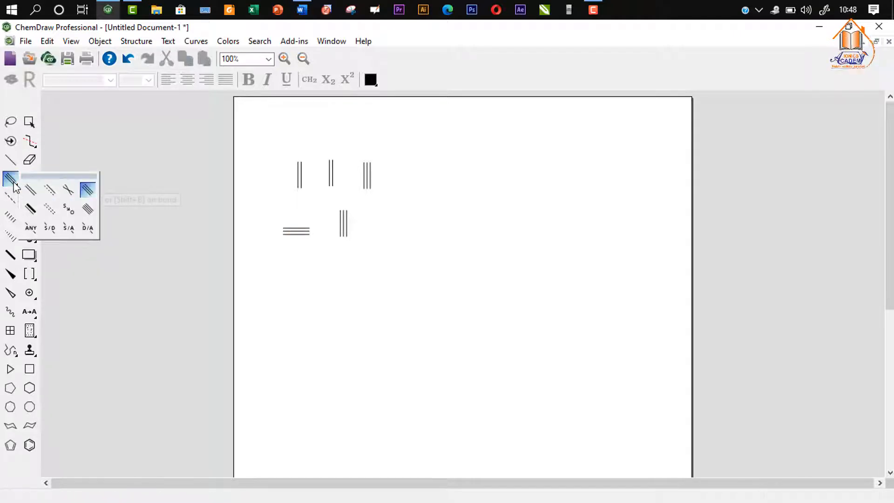
{"action": "left_click", "coordinate": [30, 209]}
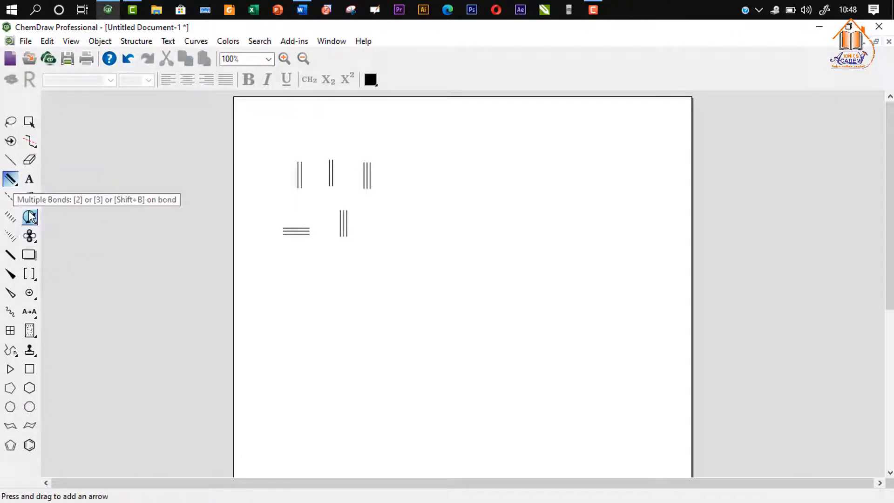
{"action": "left_click_drag", "start_coordinate": [399, 159], "coordinate": [401, 183]}
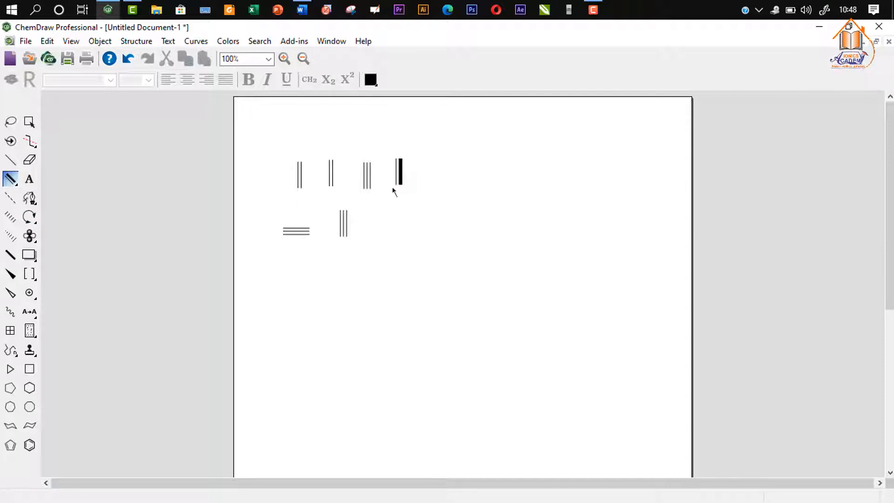
{"action": "left_click", "coordinate": [12, 181]}
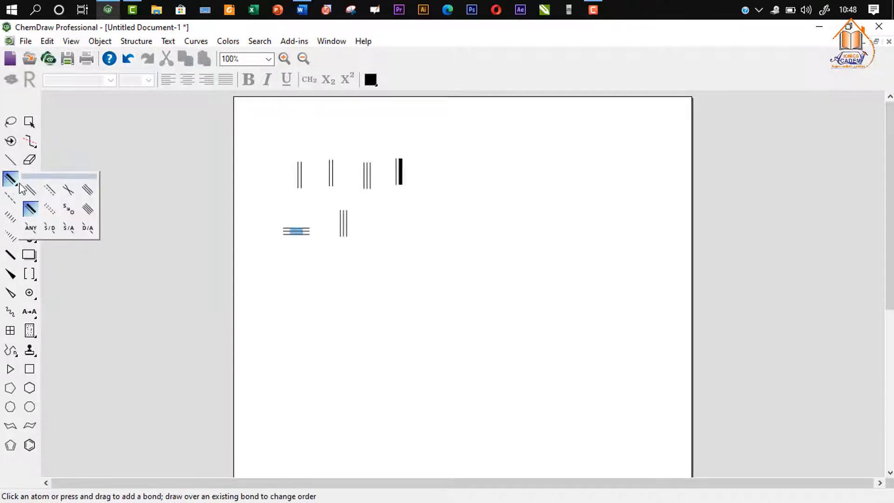
{"action": "left_click", "coordinate": [68, 190]}
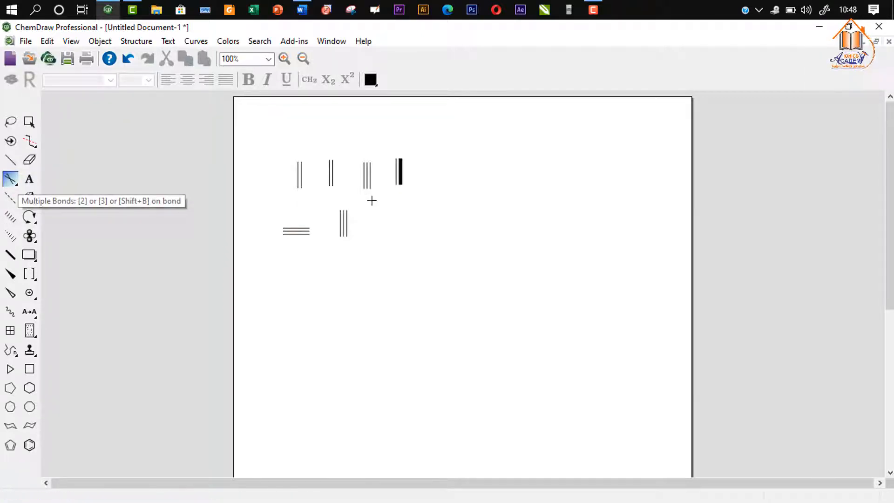
{"action": "left_click_drag", "start_coordinate": [370, 220], "coordinate": [397, 219]}
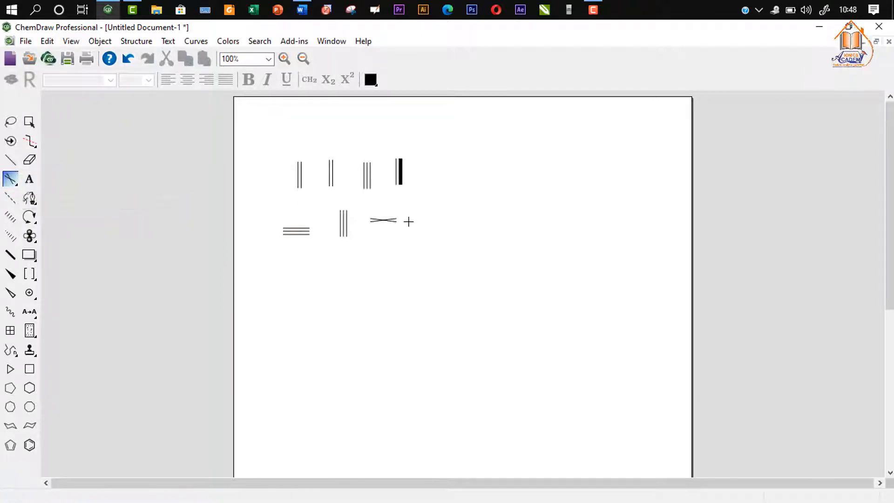
Draw a vertical and a horizontal dashed bond beside the existing bonds, and a horizontal hashed bond above the double bonds
{"action": "left_click", "coordinate": [11, 200]}
{"action": "left_click_drag", "start_coordinate": [442, 167], "coordinate": [451, 202]}
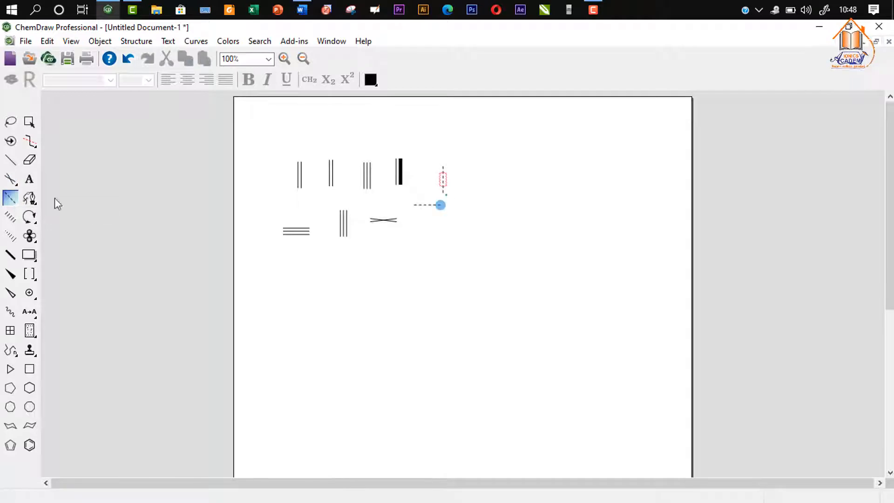
{"action": "left_click", "coordinate": [9, 218]}
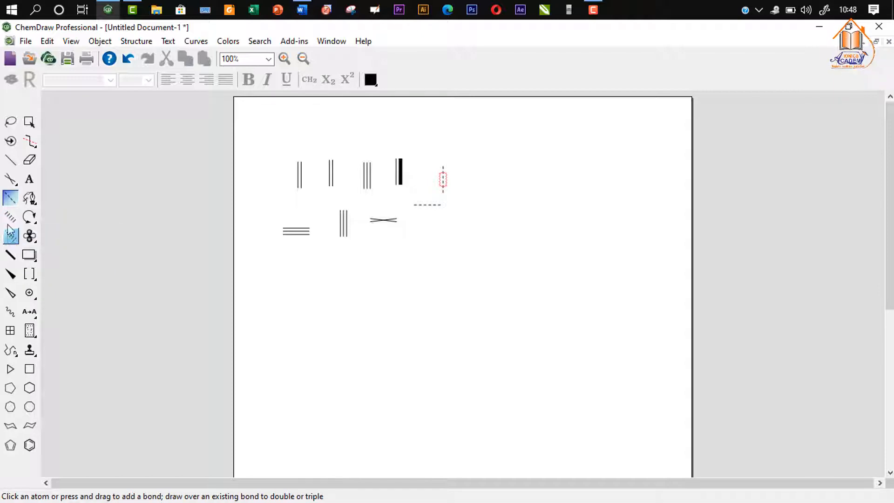
{"action": "left_click_drag", "start_coordinate": [290, 142], "coordinate": [325, 142]}
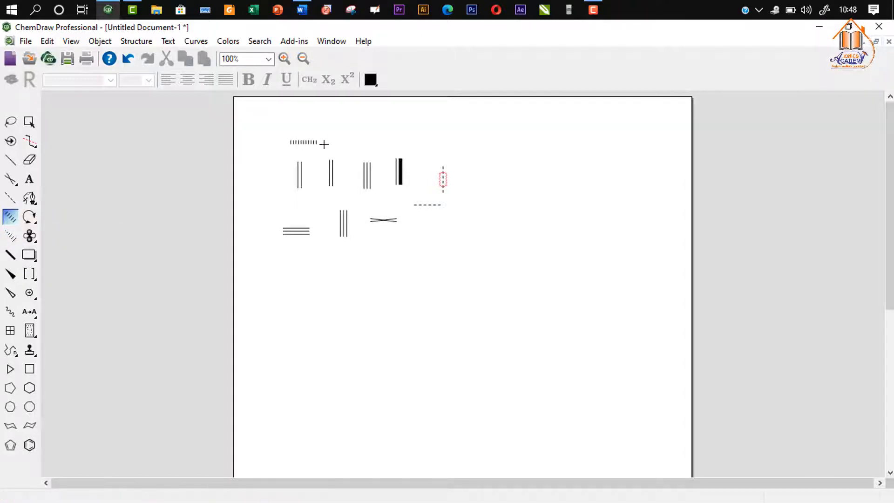
Draw a horizontal hashed wedged bond beside the hashed bond and a vertical bold bond below the crossed double bond
{"action": "left_click", "coordinate": [12, 238]}
{"action": "left_click_drag", "start_coordinate": [345, 137], "coordinate": [381, 137]}
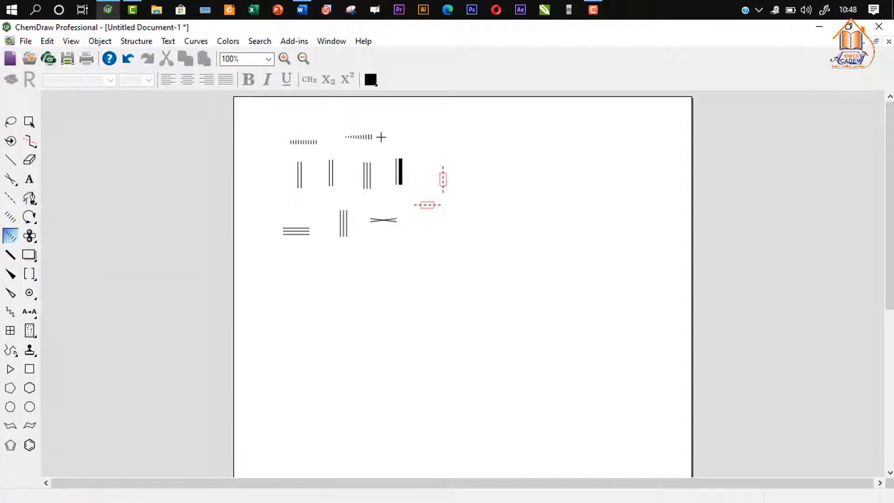
{"action": "left_click", "coordinate": [10, 256]}
{"action": "left_click_drag", "start_coordinate": [383, 250], "coordinate": [384, 276]}
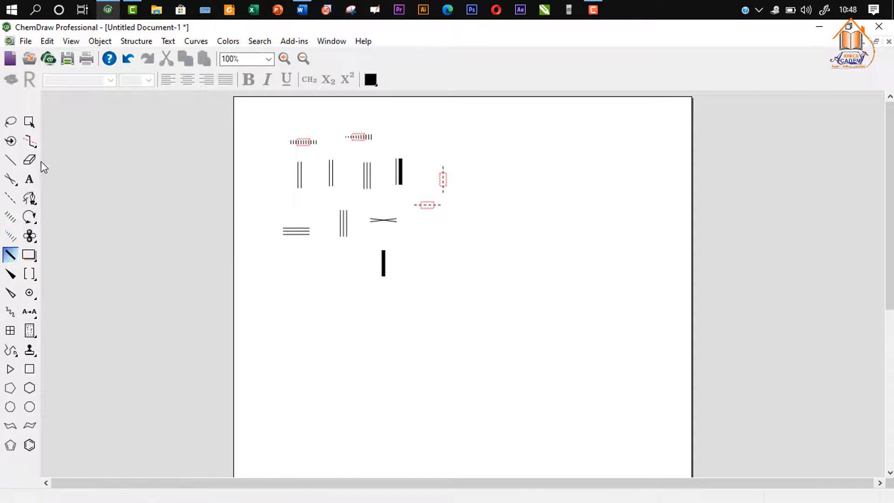
Draw a benzene ring in the lower middle of the page, below the bold bond
{"action": "left_click", "coordinate": [29, 122]}
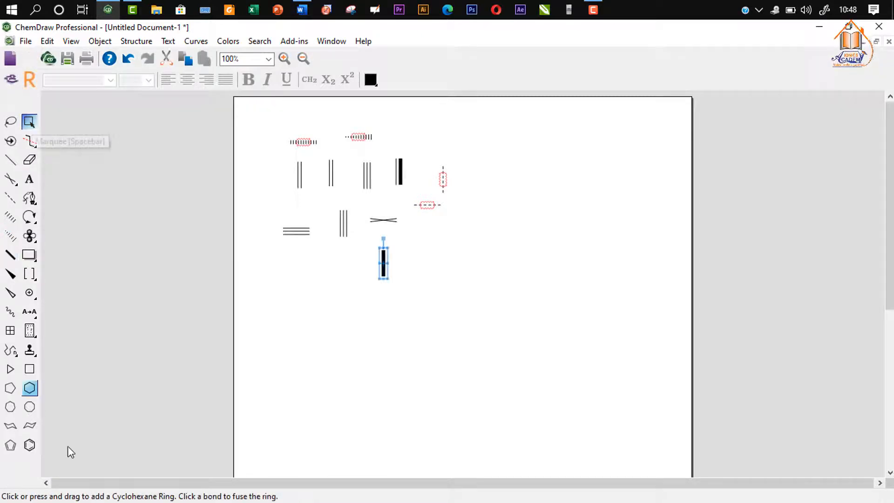
{"action": "left_click", "coordinate": [31, 448]}
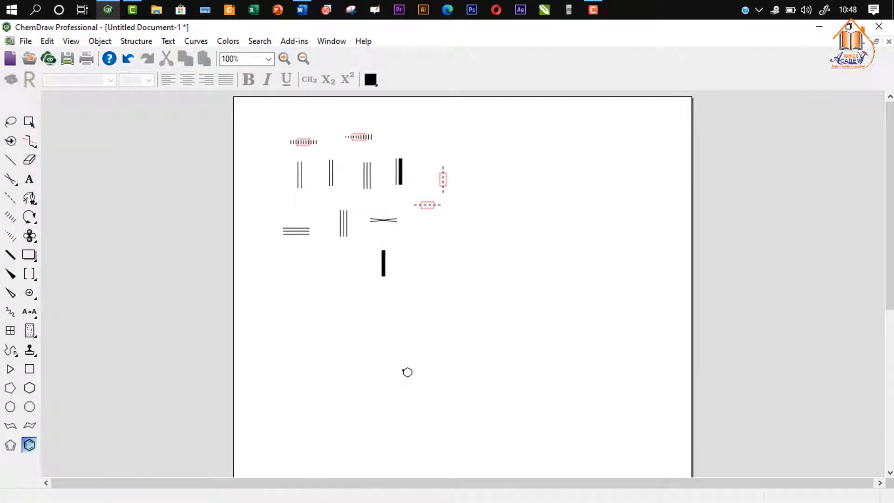
{"action": "mouse_move", "coordinate": [407, 370]}
{"action": "left_mouse_down"}
{"action": "mouse_move", "coordinate": [409, 393]}
{"action": "mouse_move", "coordinate": [383, 399]}
{"action": "mouse_move", "coordinate": [373, 391]}
{"action": "mouse_move", "coordinate": [406, 401]}
{"action": "left_mouse_up"}
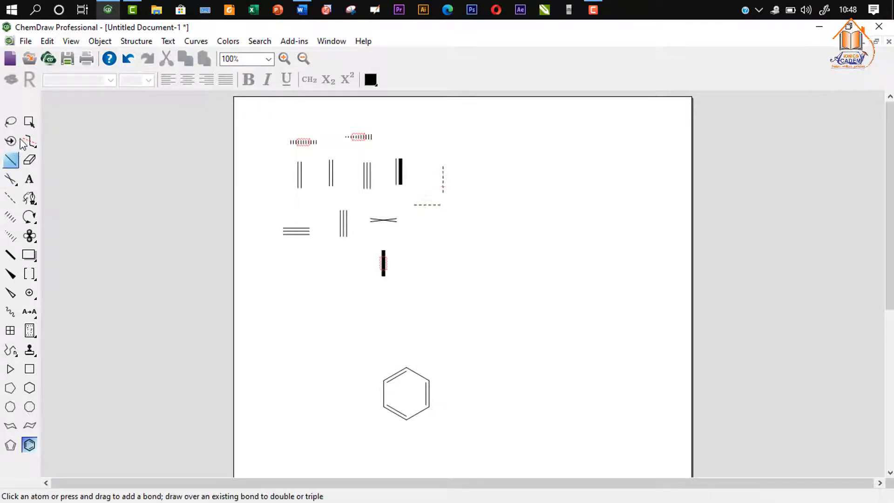
Attach a hollow wedged bond to the benzene ring's top atom and a wavy bond to its upper-right atom
{"action": "left_click", "coordinate": [11, 276]}
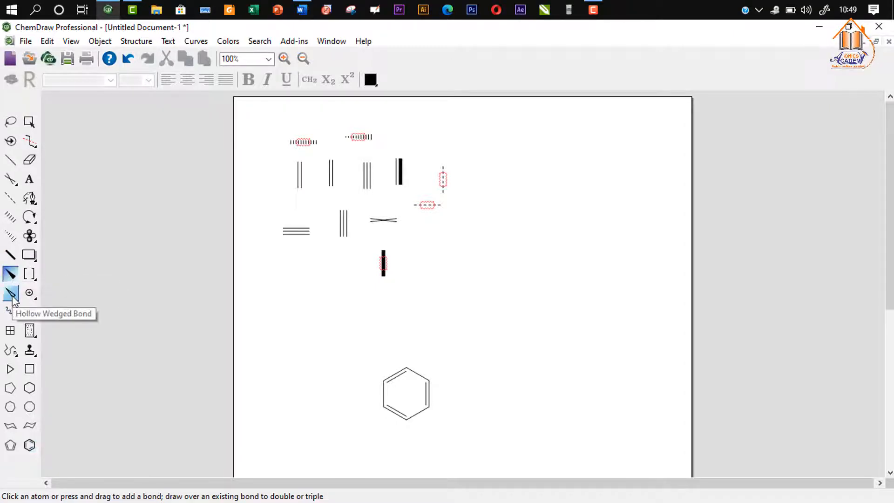
{"action": "left_click", "coordinate": [12, 297]}
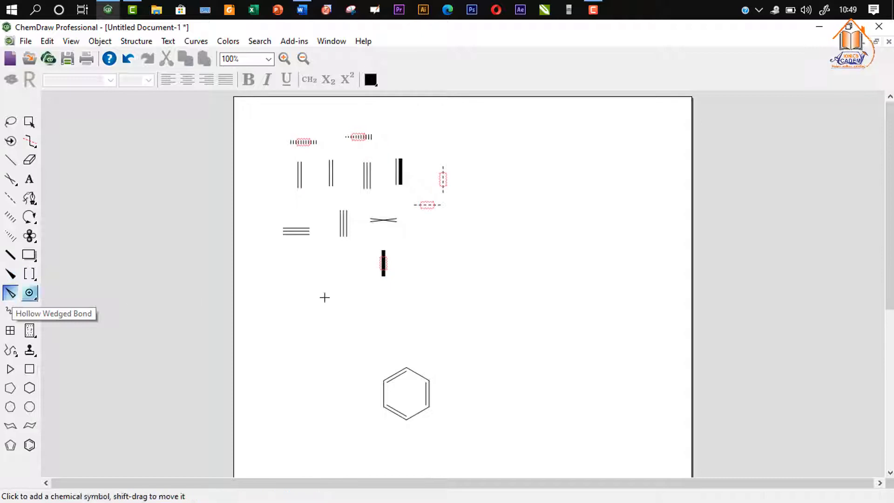
{"action": "left_click", "coordinate": [406, 368]}
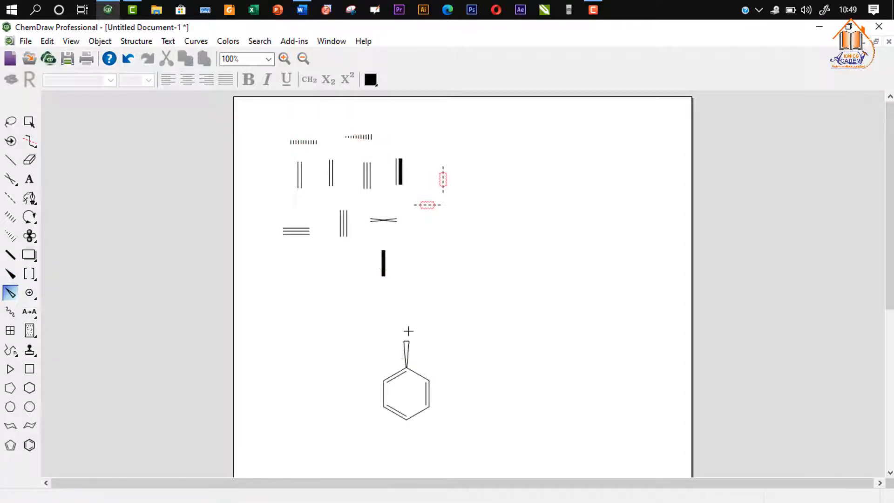
{"action": "left_click", "coordinate": [12, 312]}
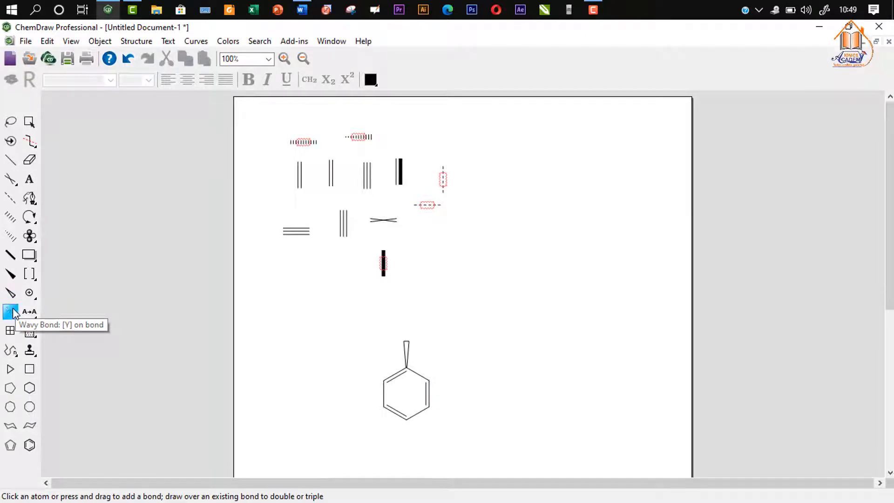
{"action": "left_click", "coordinate": [429, 377]}
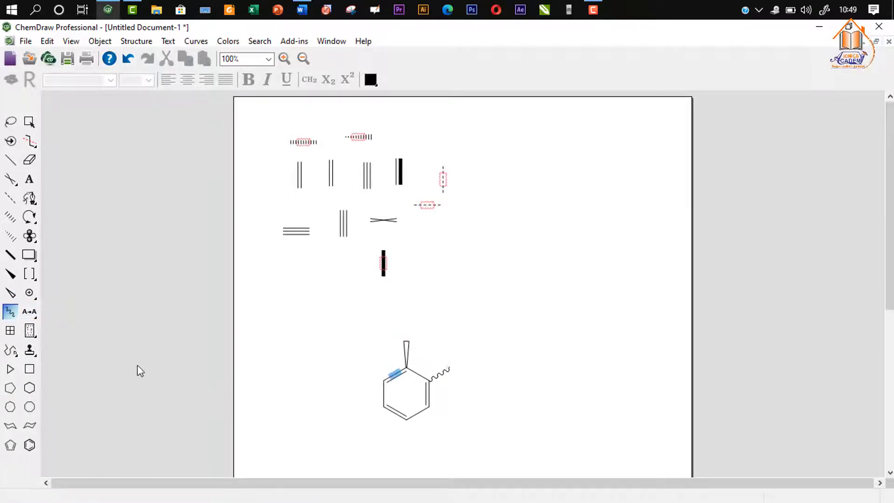
Draw a large two-by-two table in the upper-right area of the page, beside the dashed bonds
{"action": "left_click", "coordinate": [10, 331]}
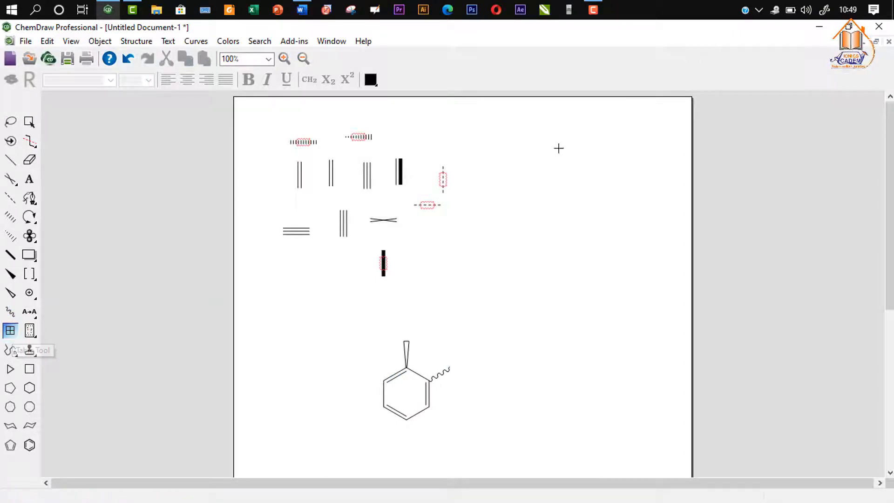
{"action": "left_click_drag", "start_coordinate": [495, 176], "coordinate": [548, 233]}
{"action": "left_click_drag", "start_coordinate": [576, 265], "coordinate": [648, 283]}
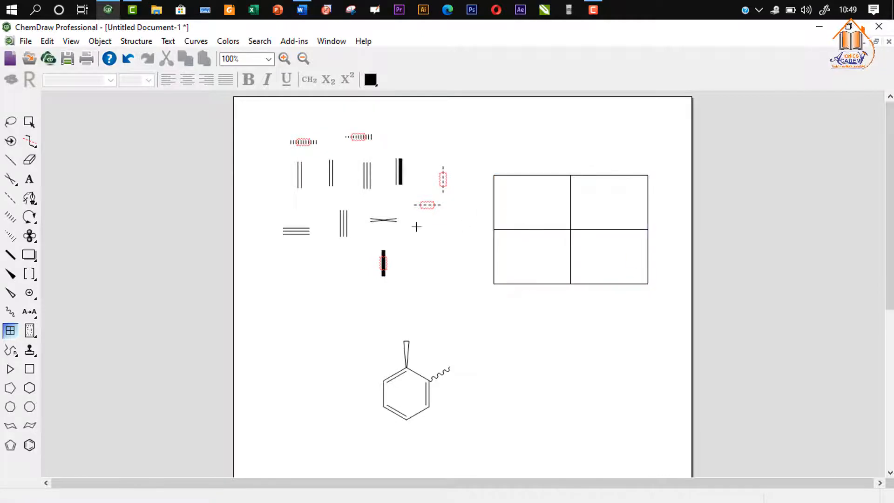
Insert a table with 5 rows and 7 columns just beside the horizontal dashed bond, overlapping the large two-by-two table
{"action": "left_click", "coordinate": [432, 237]}
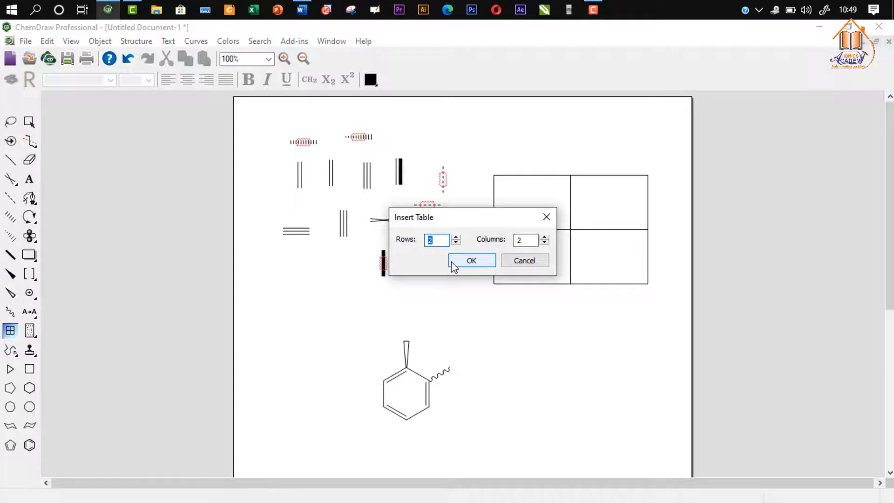
{"action": "type", "text": "5"}
{"action": "left_click", "coordinate": [524, 240]}
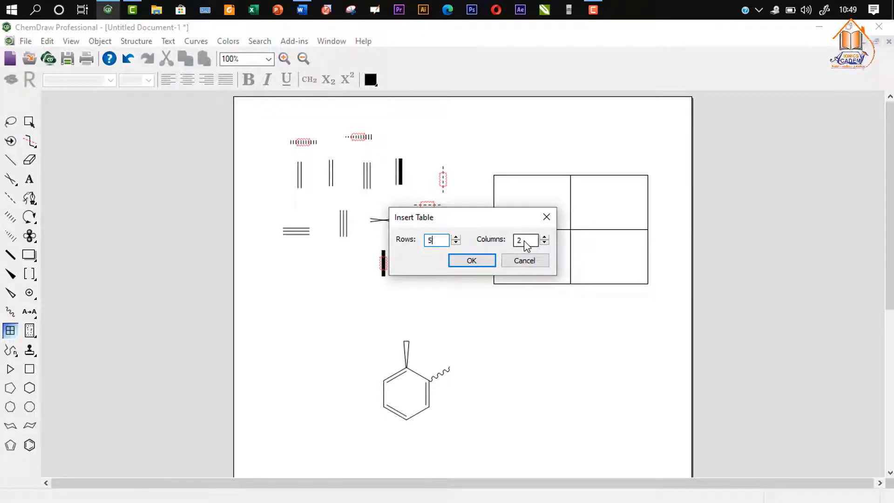
{"action": "left_click_drag", "start_coordinate": [524, 240], "coordinate": [516, 240]}
{"action": "left_click", "coordinate": [455, 261]}
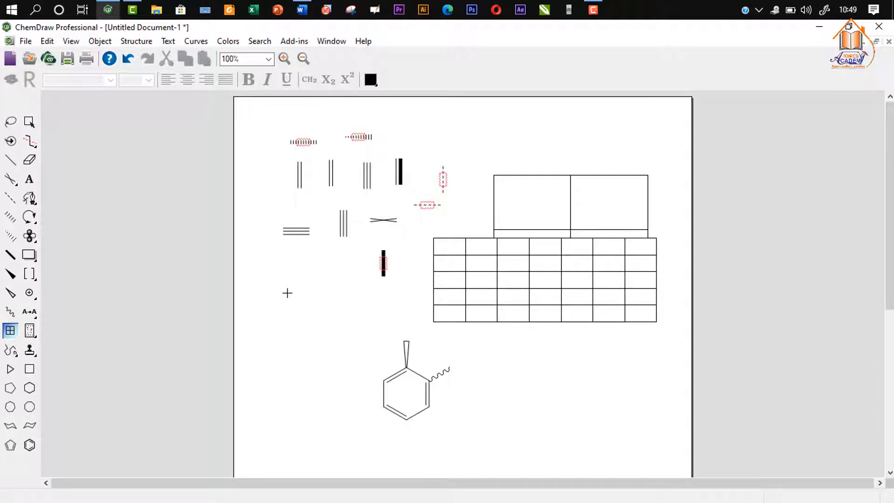
Draw three more two-by-two tables: a large one beside the benzene ring, a flat one below the triple bonds and a flat one above the large table
{"action": "left_click_drag", "start_coordinate": [287, 292], "coordinate": [403, 352]}
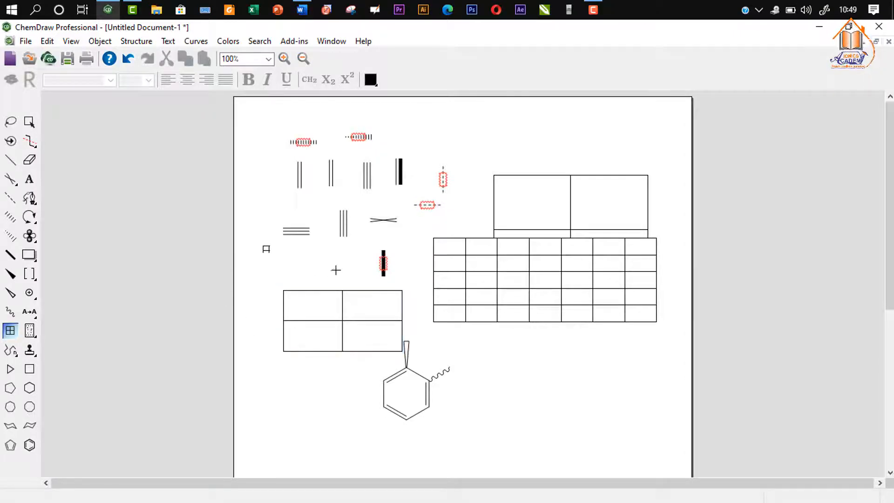
{"action": "left_click_drag", "start_coordinate": [263, 246], "coordinate": [356, 253]}
{"action": "left_click_drag", "start_coordinate": [463, 141], "coordinate": [571, 161]}
Select the bonds, benzene structure and tables across the page and delete them
{"action": "left_click", "coordinate": [29, 121]}
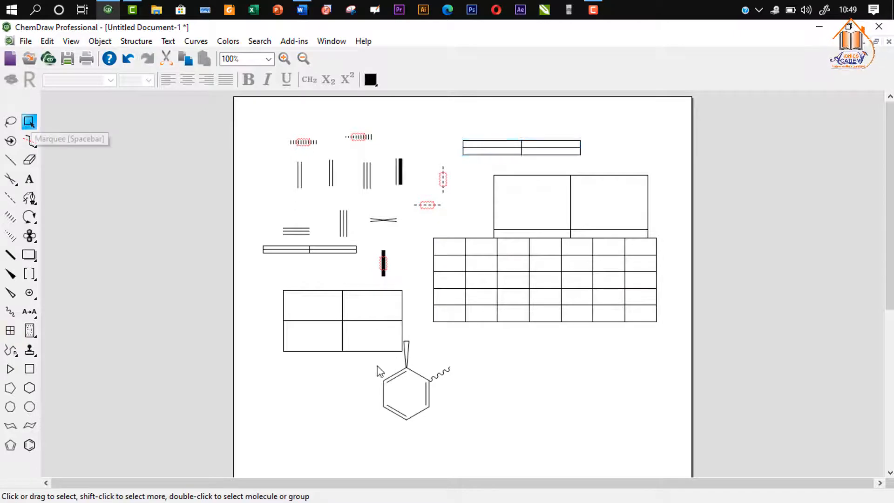
{"action": "left_click_drag", "start_coordinate": [270, 379], "coordinate": [328, 424]}
{"action": "left_click_drag", "start_coordinate": [263, 108], "coordinate": [688, 450]}
{"action": "key", "text": "Delete"}
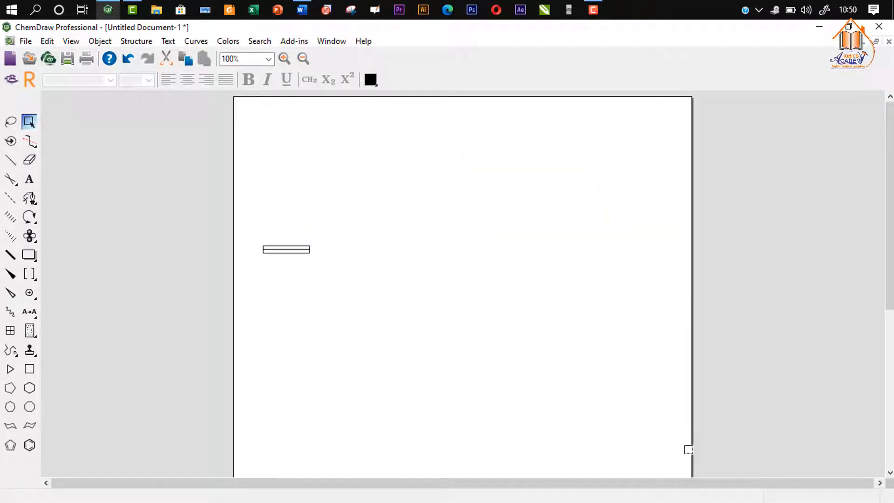
Draw a new benzene ring in the lower middle of the page
{"action": "left_click", "coordinate": [29, 445]}
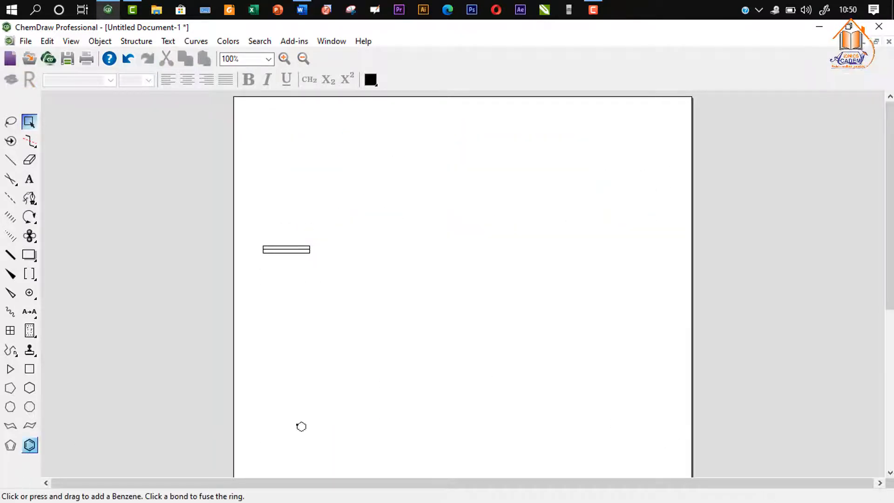
{"action": "left_click", "coordinate": [462, 347]}
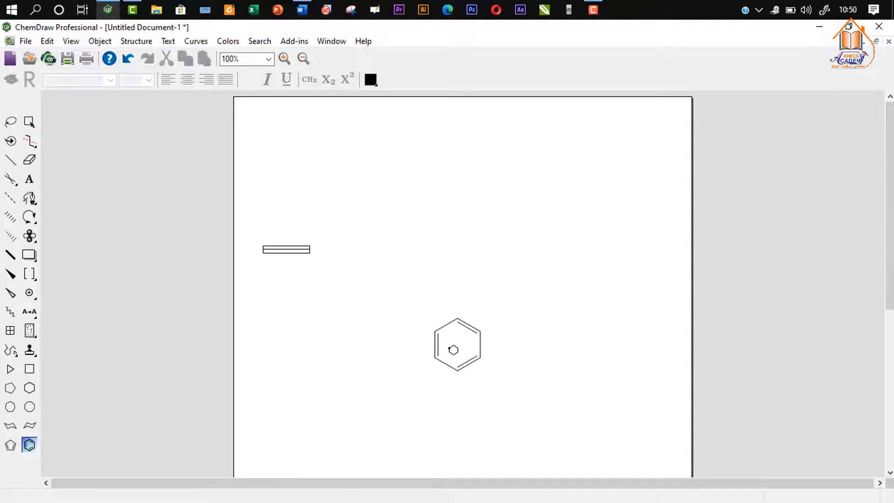
{"action": "left_click", "coordinate": [30, 123]}
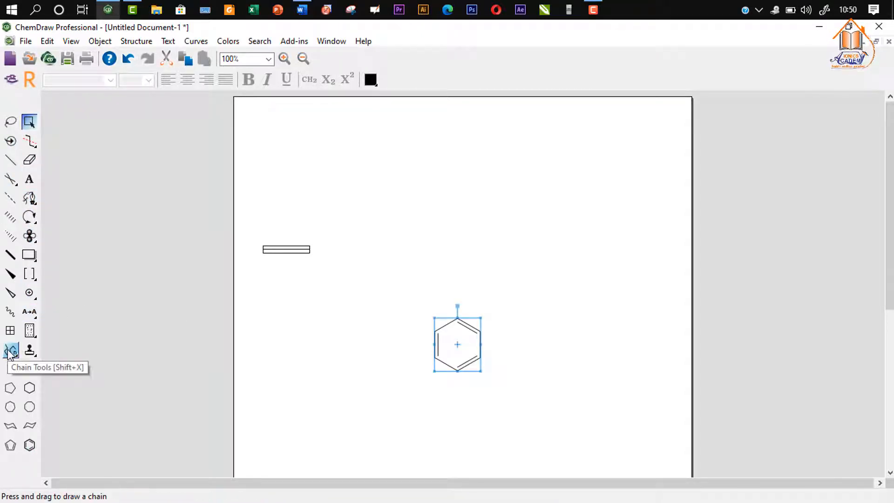
Add a chain of 10 carbon atoms above the benzene ring and move it fully inside the page
{"action": "left_click_drag", "start_coordinate": [9, 354], "coordinate": [30, 362]}
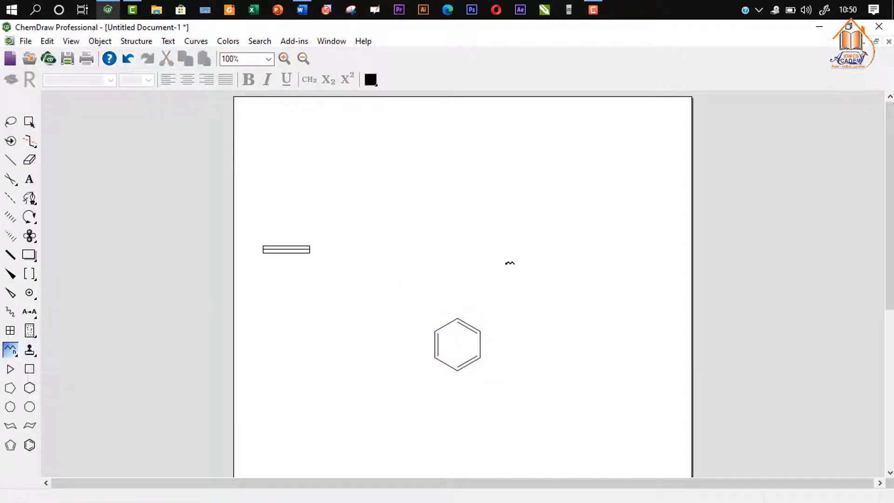
{"action": "left_click", "coordinate": [494, 248]}
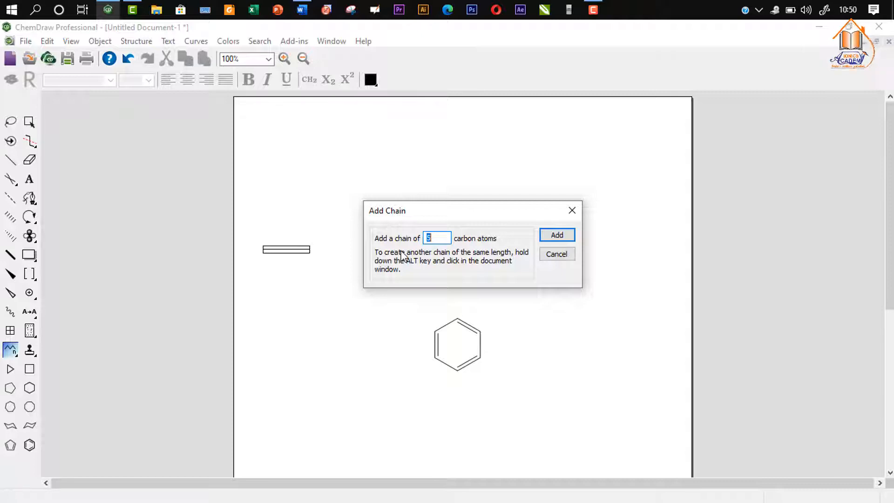
{"action": "key", "text": "Return"}
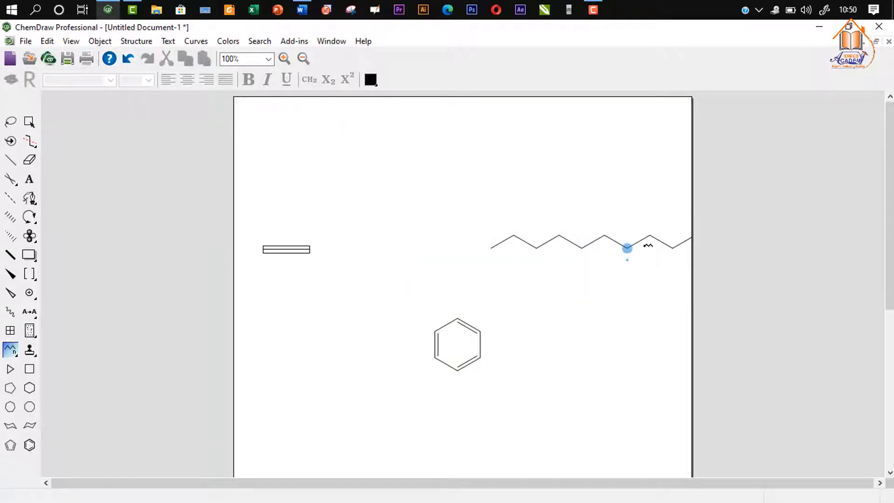
{"action": "left_click", "coordinate": [30, 123]}
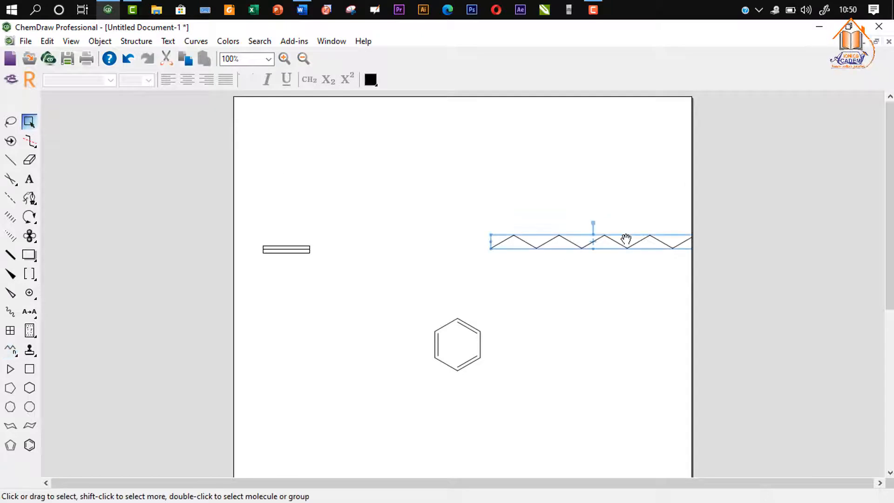
{"action": "left_click_drag", "start_coordinate": [621, 240], "coordinate": [529, 234]}
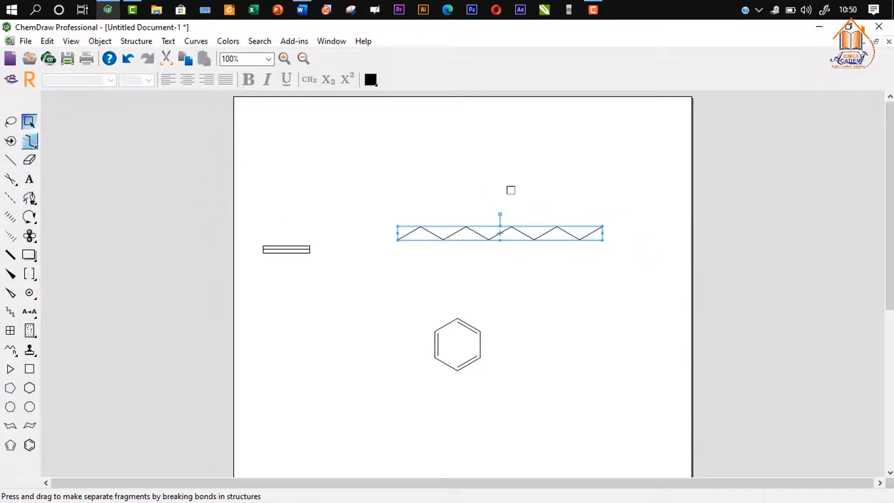
Add double-bonded oxygens to the chain's second, fourth, sixth and ninth carbons and a single-bond branch to its eighth carbon
{"action": "left_click", "coordinate": [421, 227]}
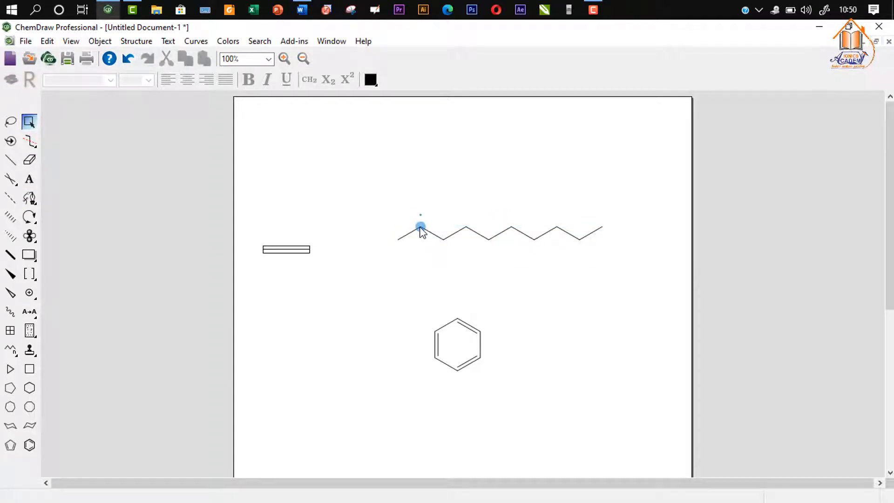
{"action": "key", "text": "shift+o"}
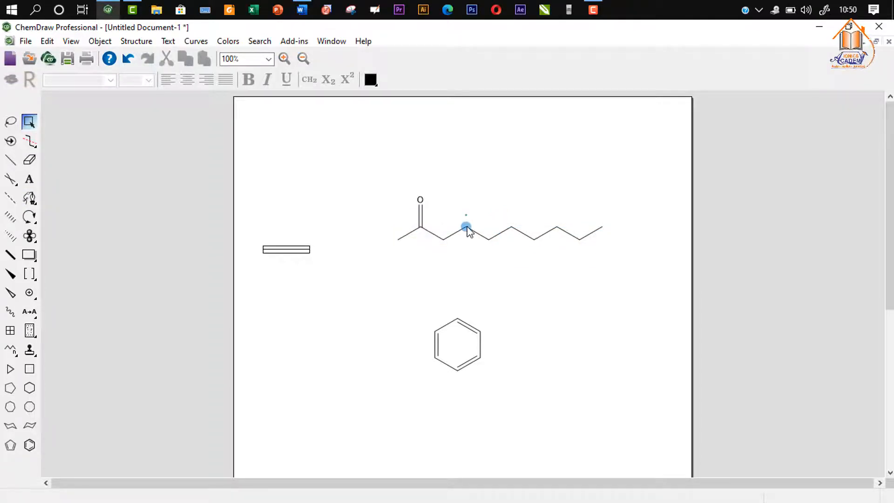
{"action": "key", "text": "shift+o"}
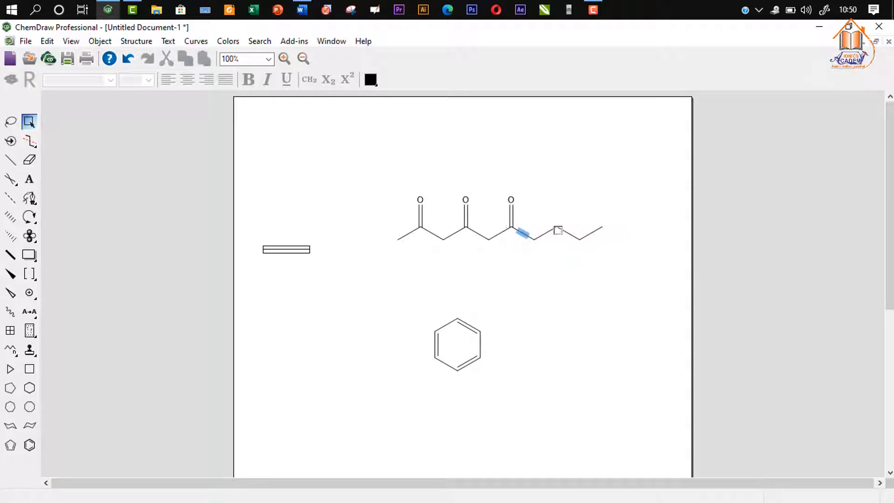
{"action": "key", "text": "0"}
{"action": "key", "text": "shift+o"}
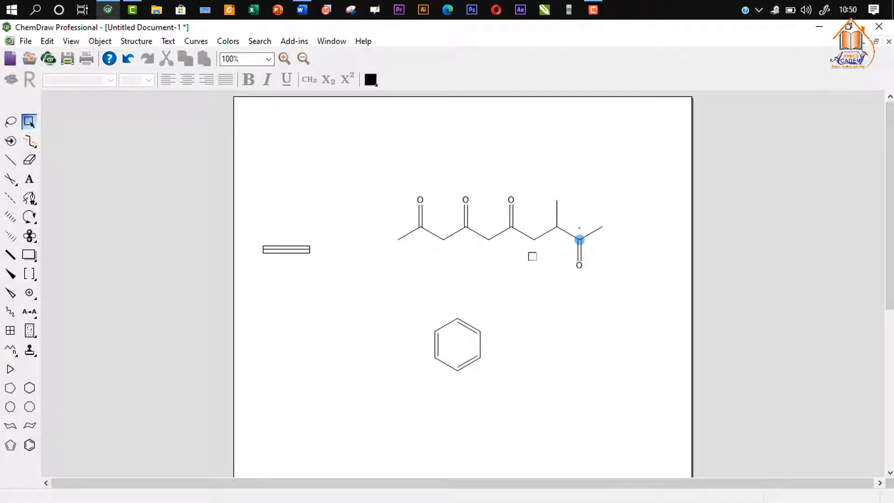
Add a double-bonded oxygen and three single-bond branches to the chain's seventh carbon, undoing the stray ring drawn there
{"action": "key", "text": "shift+o"}
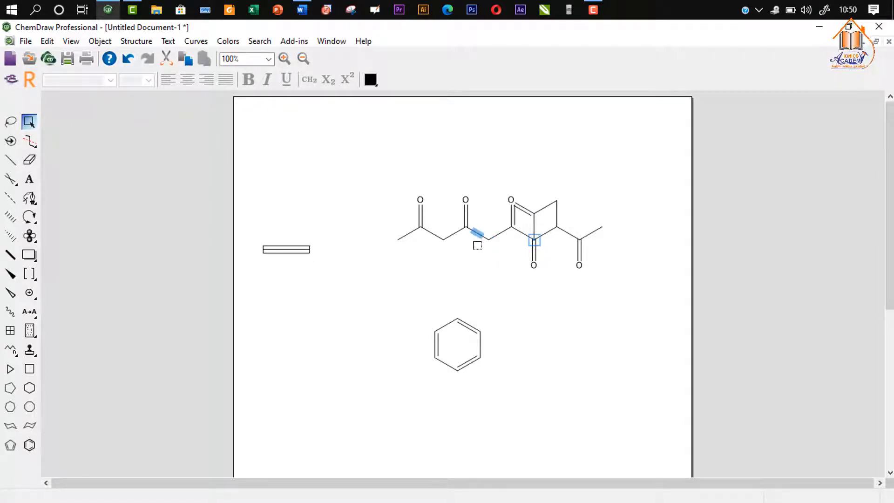
{"action": "key", "text": "ctrl+z"}
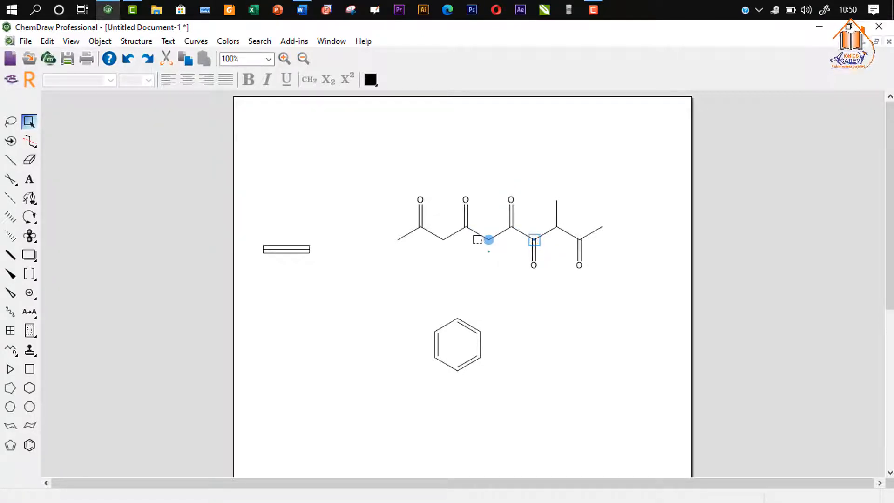
{"action": "key", "text": "0"}
{"action": "key", "text": "0"}
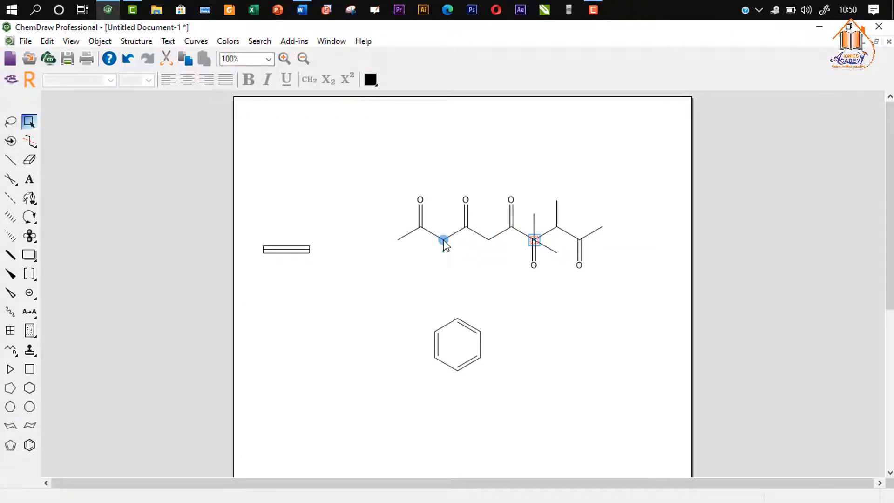
{"action": "key", "text": "0"}
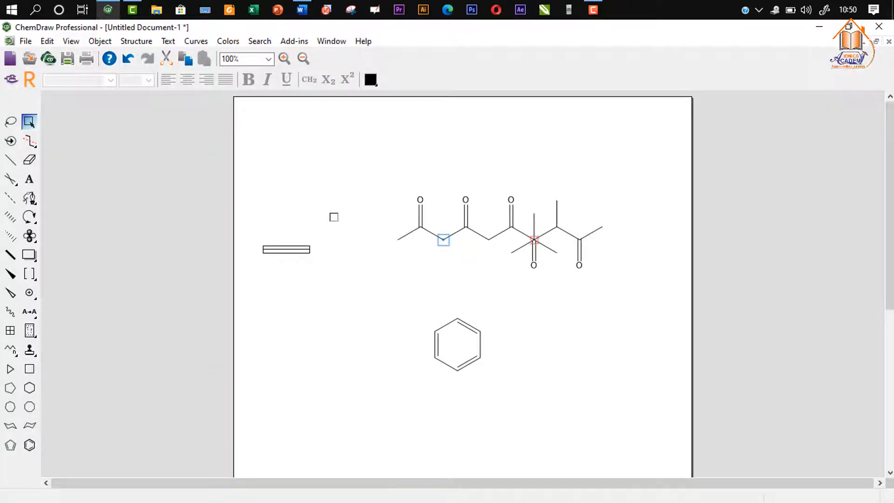
Select the whole substituted chain above the benzene ring and delete it
{"action": "left_click_drag", "start_coordinate": [365, 148], "coordinate": [660, 302]}
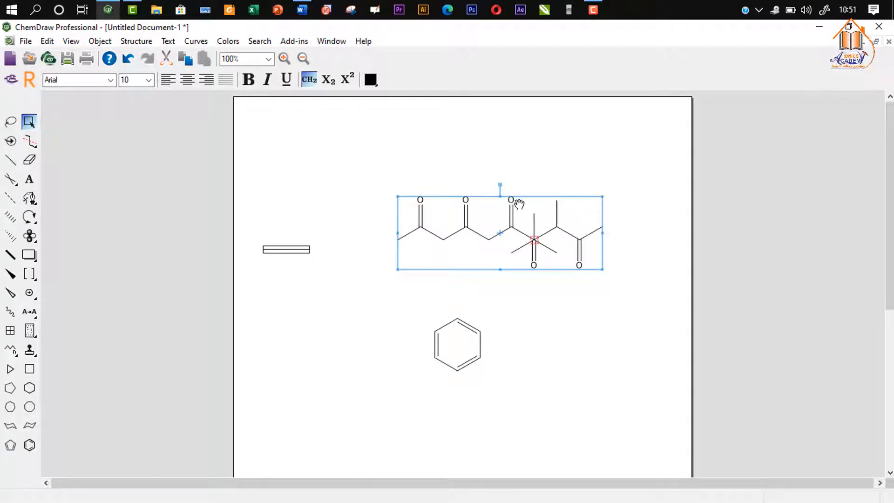
{"action": "left_click_drag", "start_coordinate": [518, 238], "coordinate": [467, 186]}
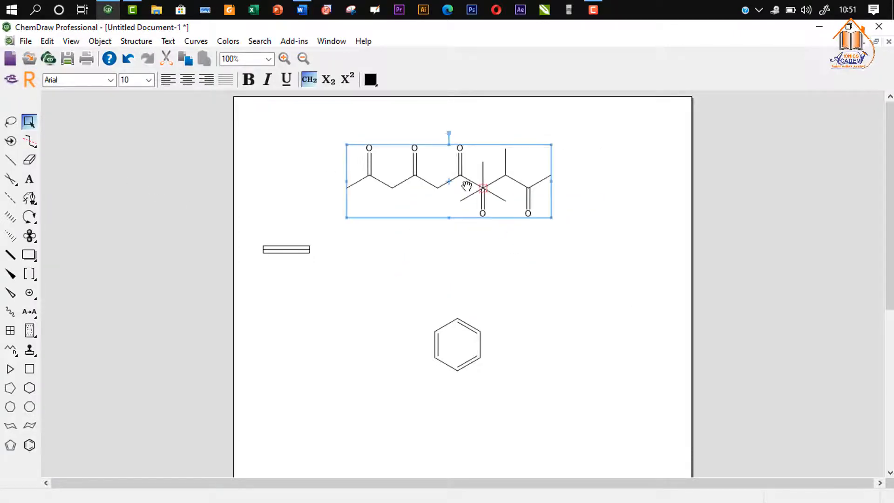
{"action": "key", "text": "Delete"}
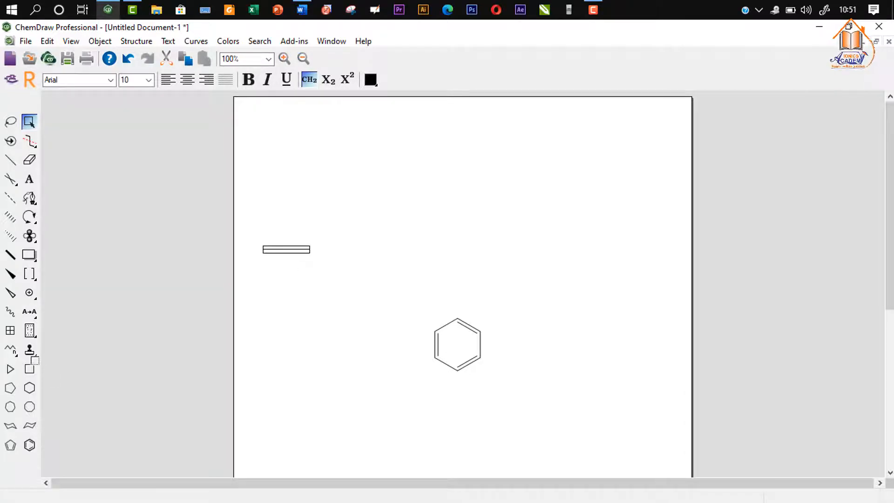
Draw a cyclopropane ring above the benzene ring
{"action": "left_click", "coordinate": [10, 369]}
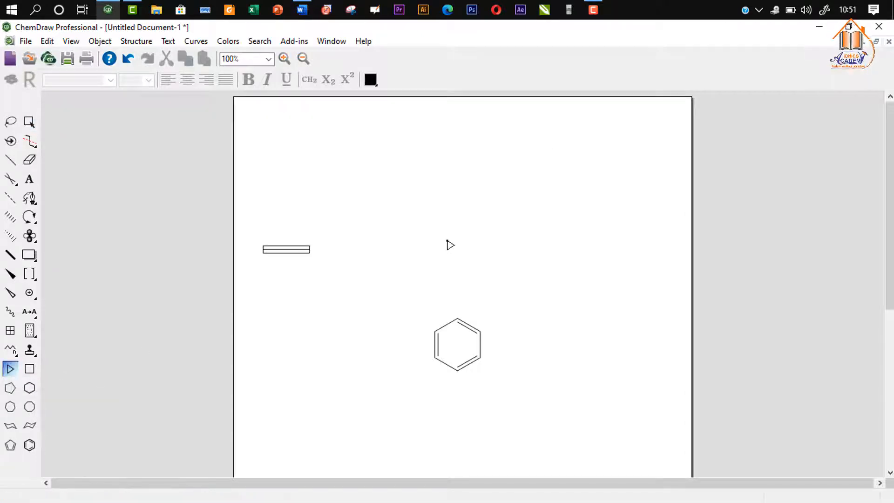
{"action": "left_click", "coordinate": [446, 213]}
{"action": "left_click", "coordinate": [27, 123]}
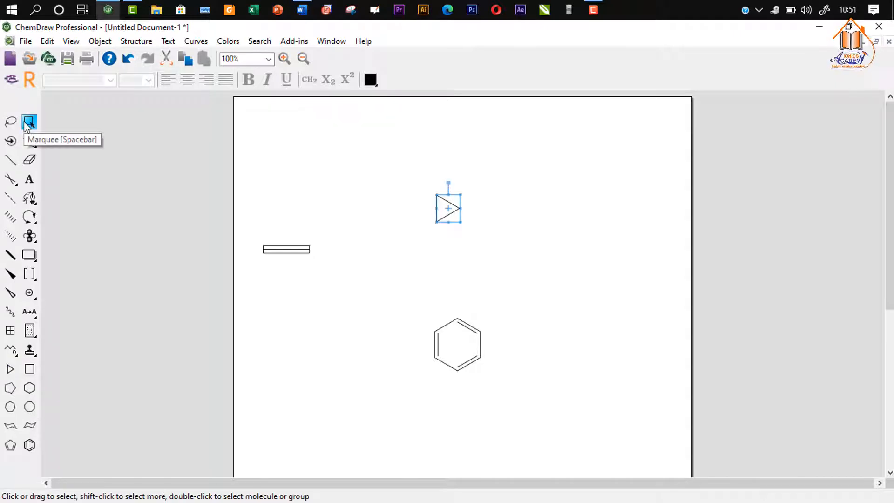
Rotate the cyclopropane ring 90 degrees clockwise
{"action": "left_click_drag", "start_coordinate": [406, 161], "coordinate": [493, 262]}
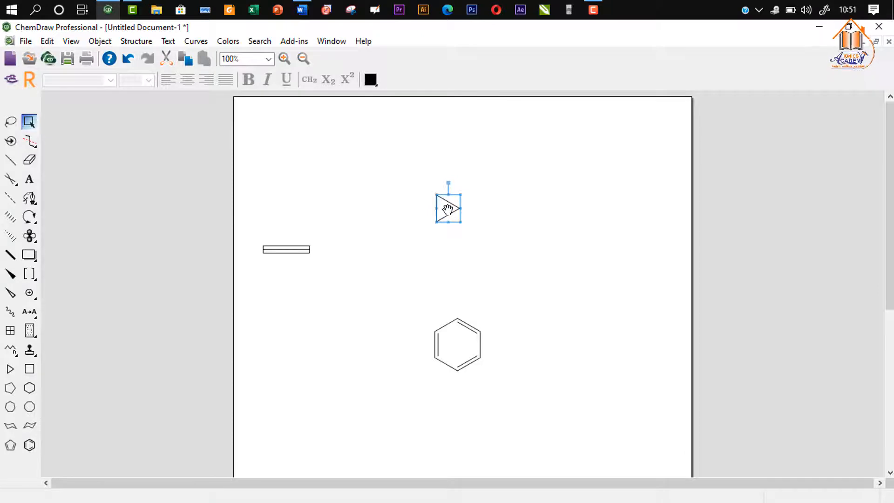
{"action": "right_click", "coordinate": [447, 209]}
{"action": "left_click", "coordinate": [489, 272]}
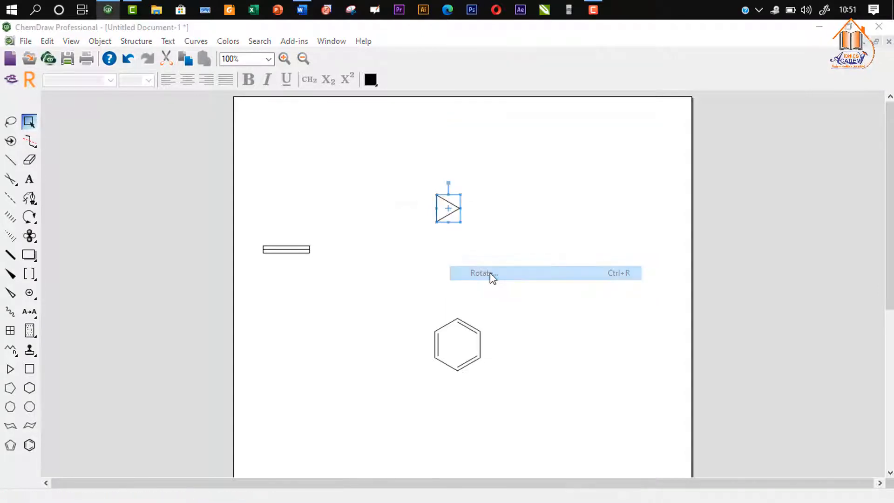
{"action": "type", "text": "9"}
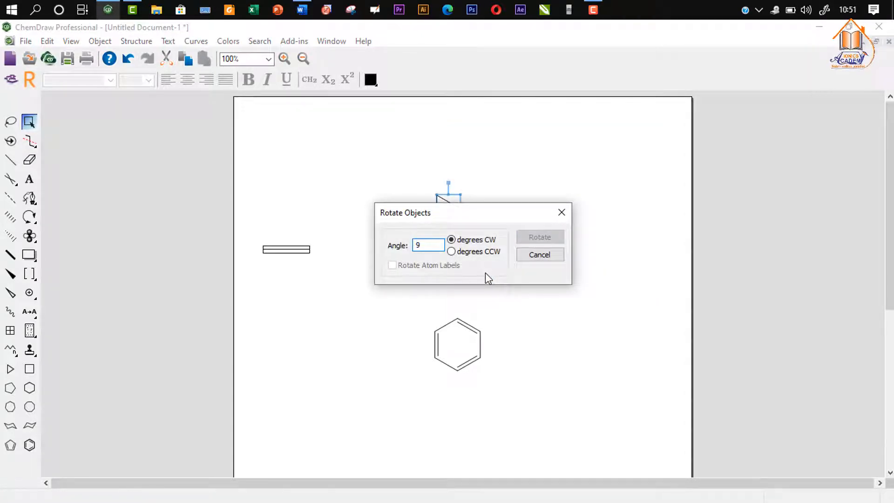
{"action": "type", "text": "0"}
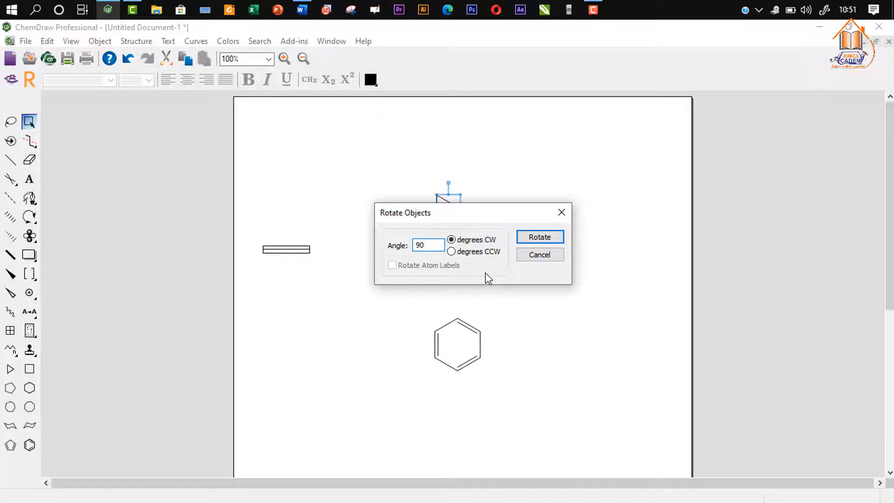
{"action": "key", "text": "Return"}
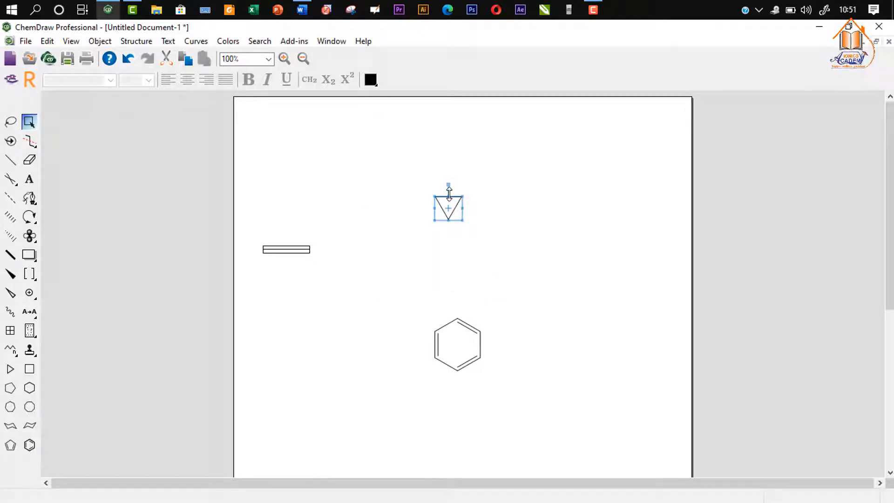
Flip the cyclopropane ring vertically and move it a short distance to the left on the page
{"action": "right_click", "coordinate": [448, 208]}
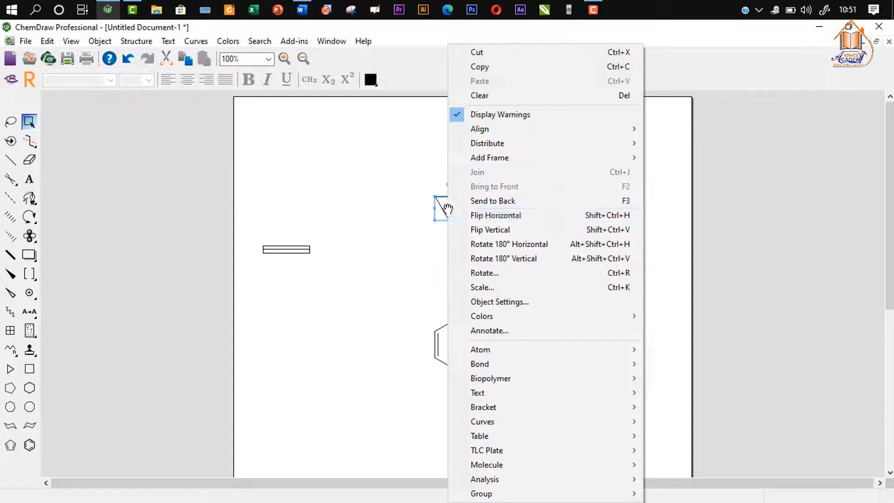
{"action": "left_click", "coordinate": [488, 230]}
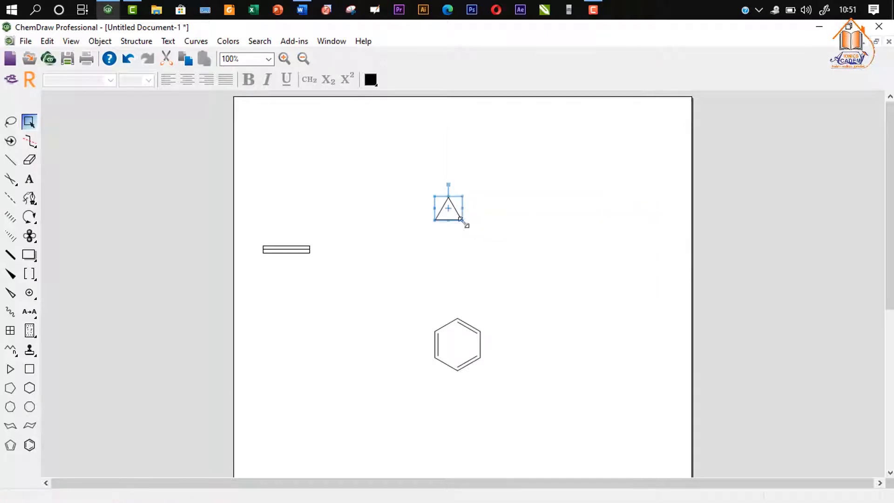
{"action": "left_click_drag", "start_coordinate": [387, 163], "coordinate": [412, 208]}
{"action": "left_click", "coordinate": [427, 192]}
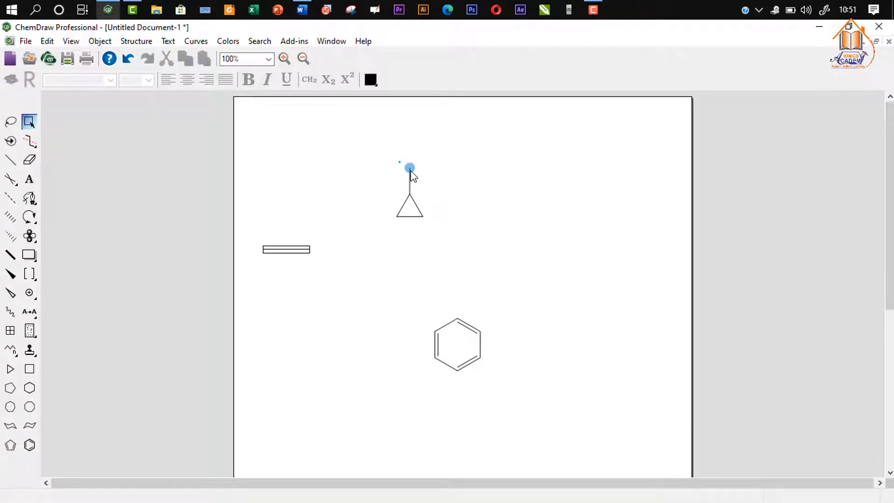
Label the free end of the cyclopropane's apex bond H and move the whole structure to the right
{"action": "key", "text": "h"}
{"action": "mouse_move", "coordinate": [371, 147]}
{"action": "left_mouse_down"}
{"action": "mouse_move", "coordinate": [477, 243]}
{"action": "mouse_move", "coordinate": [425, 224]}
{"action": "mouse_move", "coordinate": [487, 203]}
{"action": "left_mouse_up"}
{"action": "left_click", "coordinate": [491, 230]}
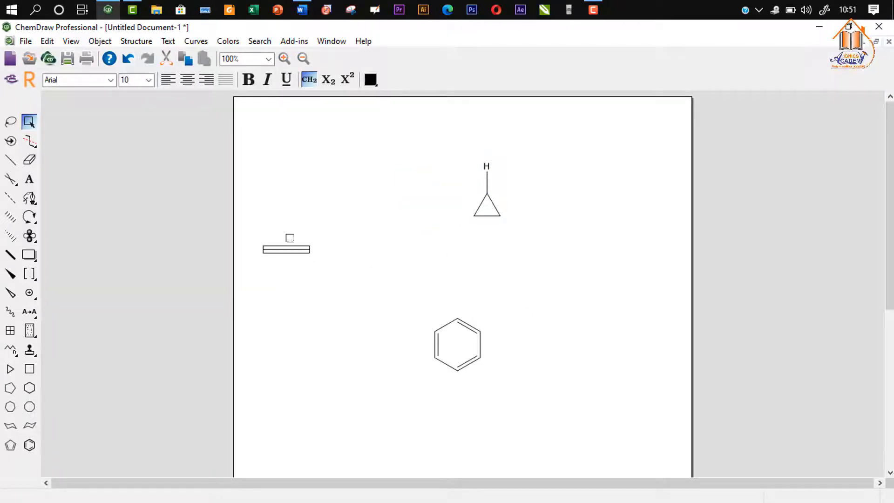
Draw three connected single bonds as a triangle to the left of the H-substituted cyclopropane
{"action": "left_click", "coordinate": [10, 159]}
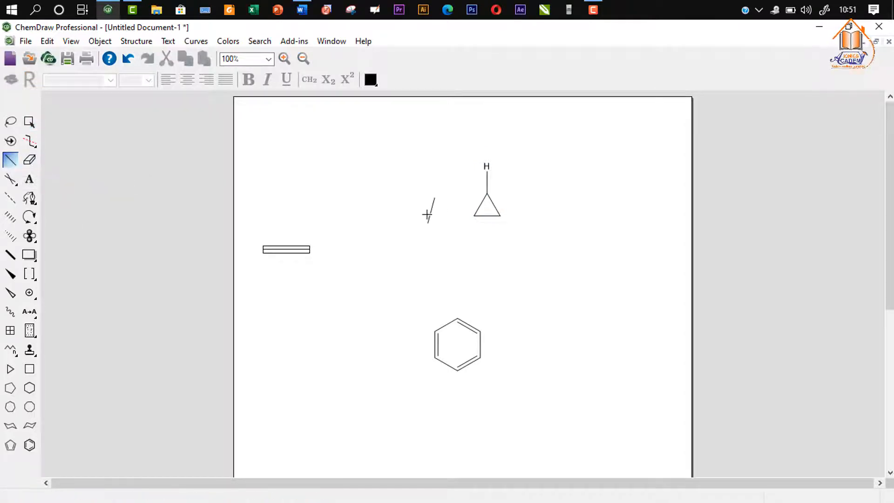
{"action": "mouse_move", "coordinate": [427, 214]}
{"action": "left_mouse_down"}
{"action": "mouse_move", "coordinate": [410, 219]}
{"action": "mouse_move", "coordinate": [418, 222]}
{"action": "left_mouse_up"}
{"action": "left_click_drag", "start_coordinate": [416, 216], "coordinate": [439, 212]}
Close the hand-drawn triangle by moving the loose end of its left bond onto the apex
{"action": "scroll", "coordinate": [435, 206], "scroll_direction": "up", "scroll_amount": 5}
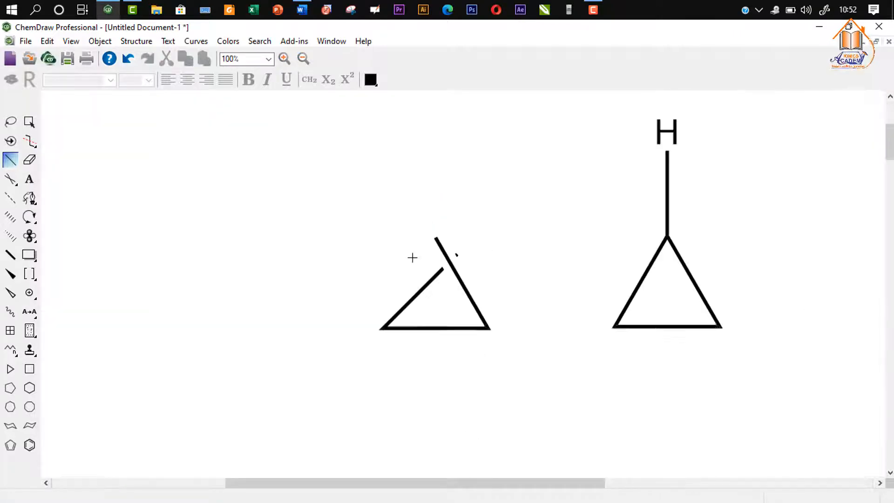
{"action": "scroll", "coordinate": [433, 327], "scroll_direction": "up", "scroll_amount": 1}
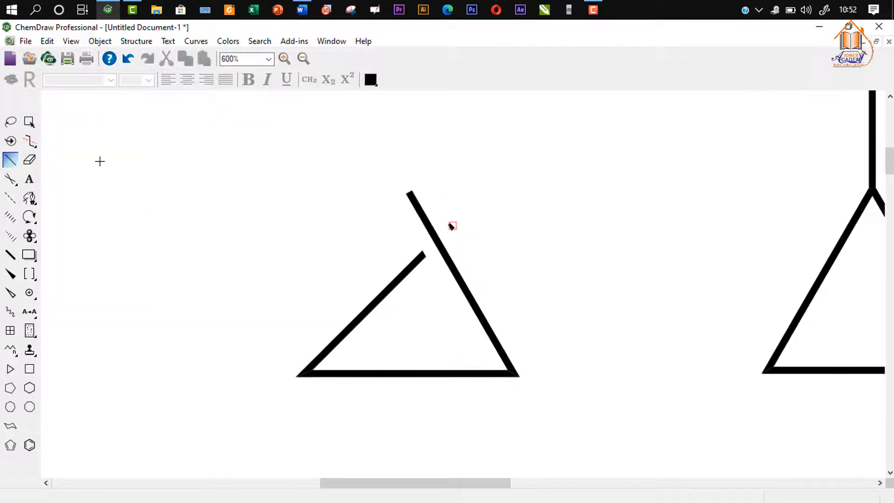
{"action": "left_click", "coordinate": [29, 121]}
{"action": "left_click", "coordinate": [219, 226]}
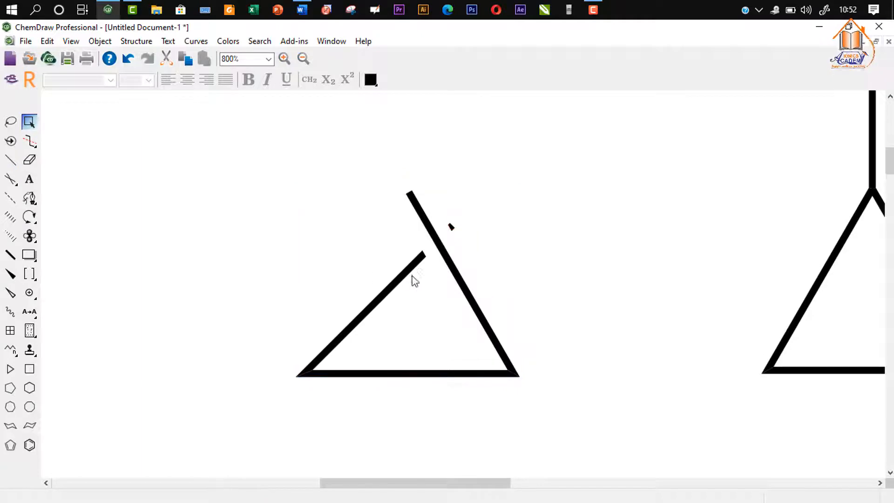
{"action": "left_click", "coordinate": [412, 264]}
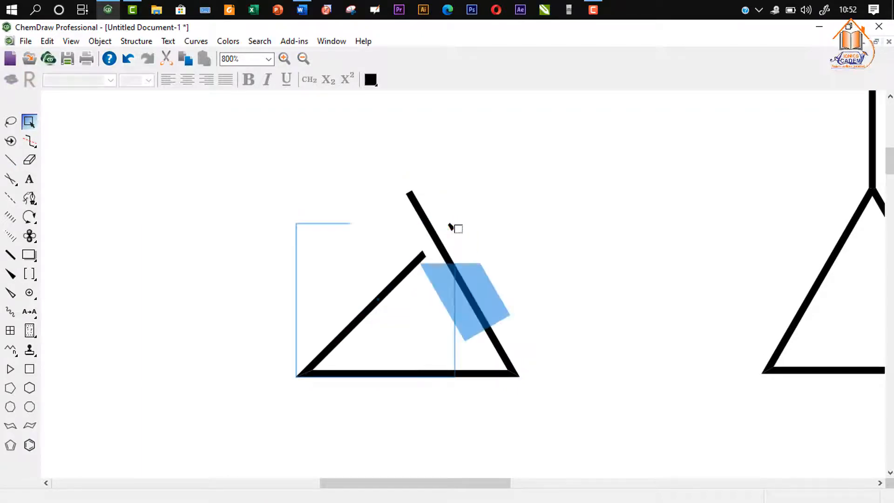
{"action": "left_click_drag", "start_coordinate": [439, 211], "coordinate": [412, 196]}
{"action": "scroll", "coordinate": [419, 233], "scroll_direction": "down", "scroll_amount": 5}
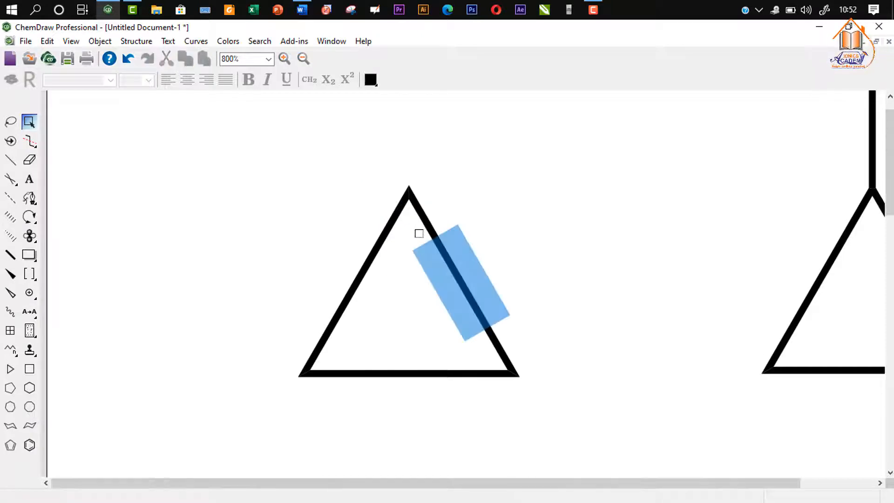
{"action": "scroll", "coordinate": [419, 233], "scroll_direction": "down", "scroll_amount": 2}
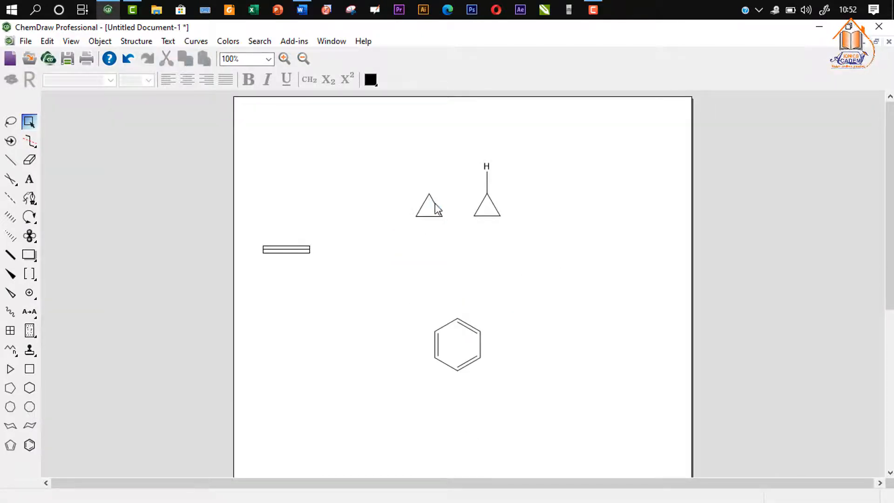
Select the whole hand-drawn triangle and move it farther left from the H-substituted cyclopropane
{"action": "scroll", "coordinate": [437, 207], "scroll_direction": "up", "scroll_amount": 2}
{"action": "scroll", "coordinate": [436, 276], "scroll_direction": "up", "scroll_amount": 4}
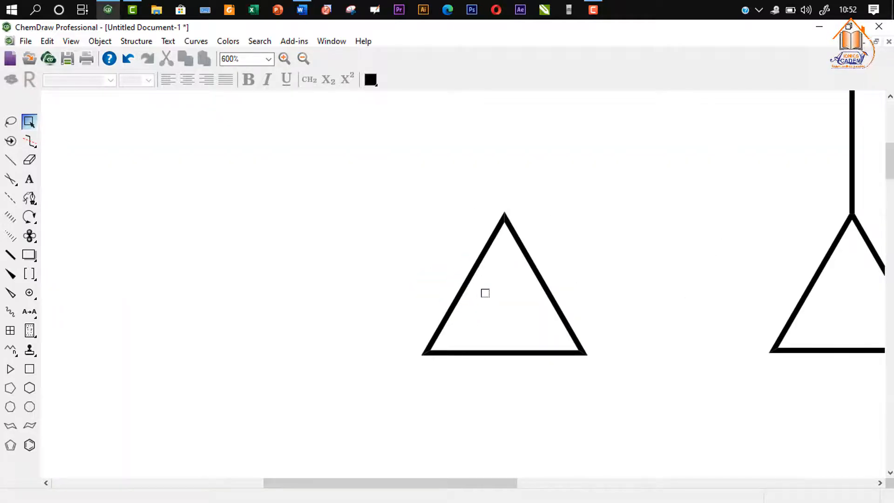
{"action": "scroll", "coordinate": [485, 293], "scroll_direction": "down", "scroll_amount": 3}
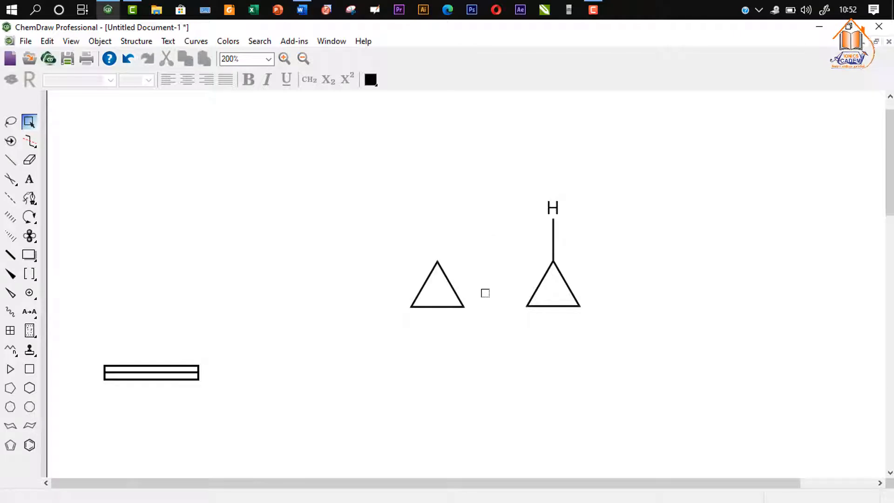
{"action": "left_click_drag", "start_coordinate": [385, 225], "coordinate": [505, 361]}
{"action": "left_click_drag", "start_coordinate": [441, 282], "coordinate": [396, 294]}
{"action": "left_click", "coordinate": [341, 251]}
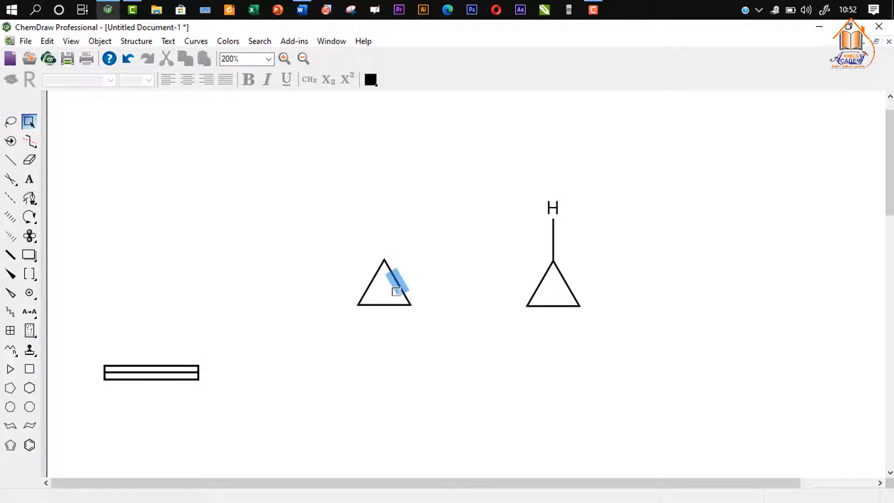
{"action": "key", "text": "F7"}
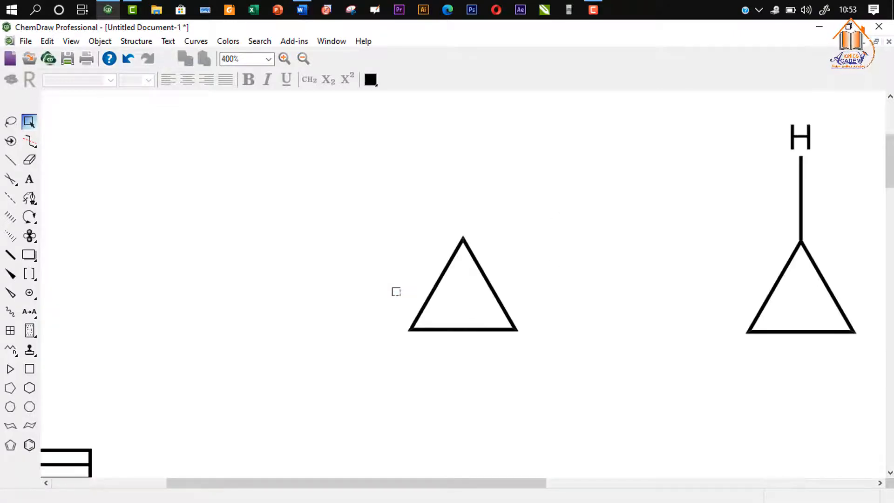
{"action": "key", "text": "F7"}
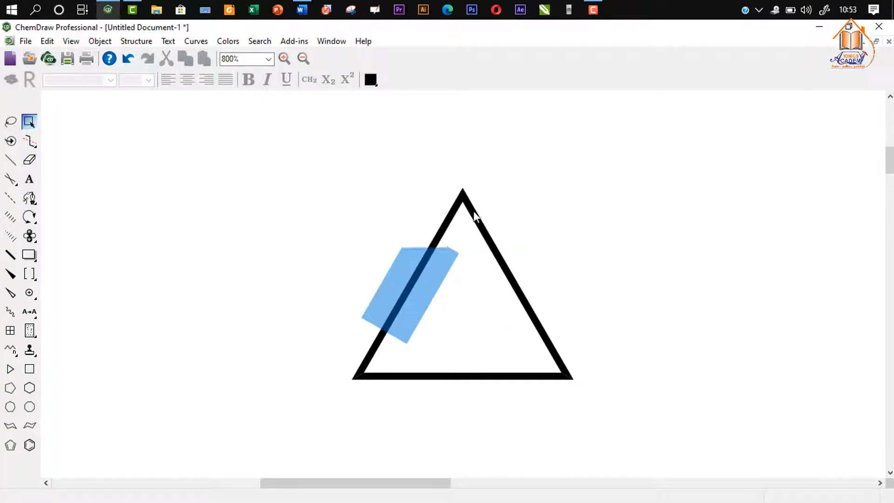
{"action": "scroll", "coordinate": [473, 255], "scroll_direction": "down", "scroll_amount": 4}
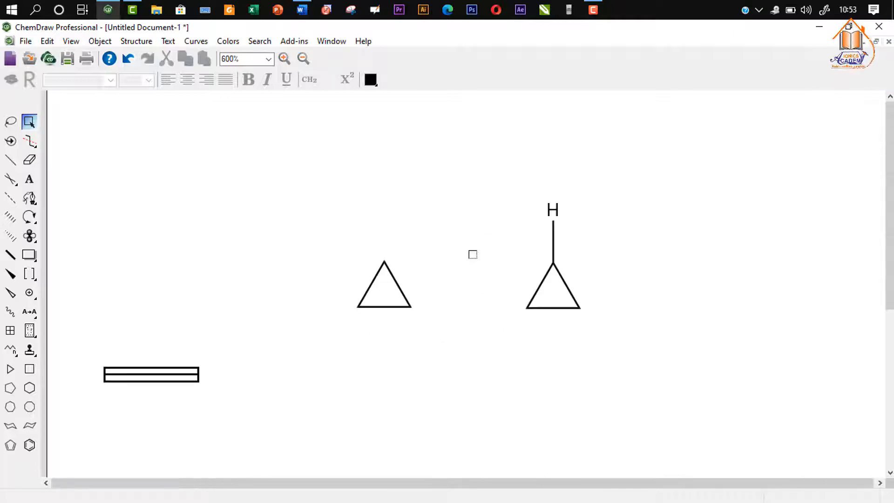
{"action": "scroll", "coordinate": [472, 254], "scroll_direction": "up", "scroll_amount": 1}
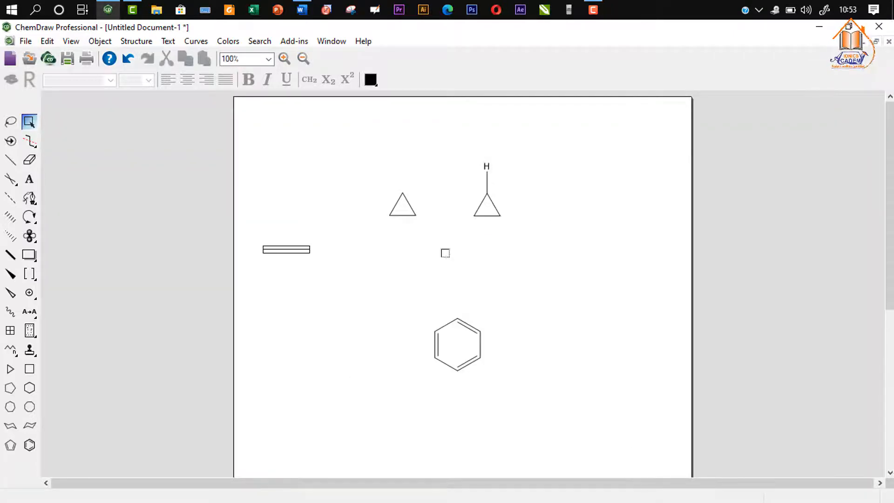
Draw a cyclopentane ring to the upper right of the benzene ring and rotate it so one vertex points upward
{"action": "left_click", "coordinate": [10, 393]}
{"action": "left_click", "coordinate": [561, 294]}
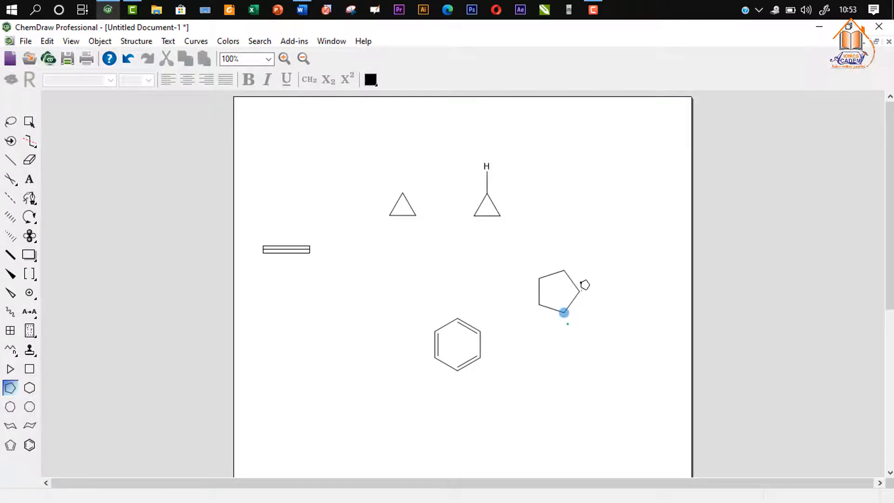
{"action": "left_click", "coordinate": [29, 122]}
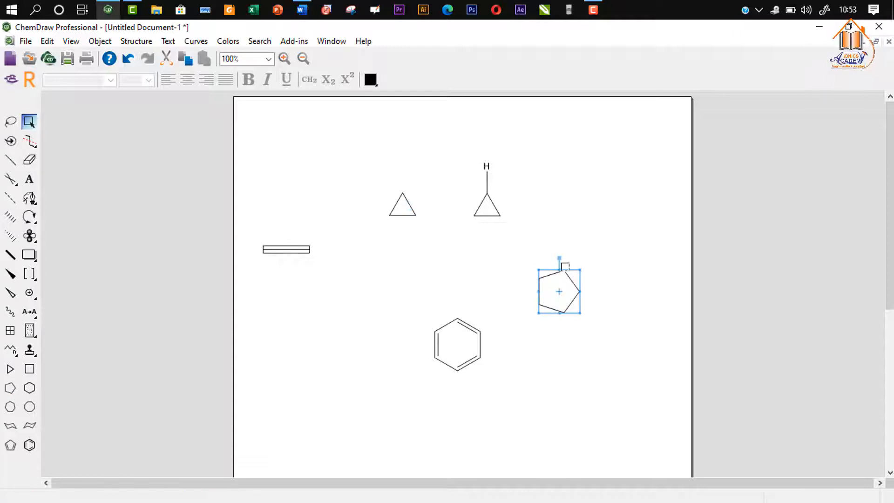
{"action": "left_click_drag", "start_coordinate": [555, 258], "coordinate": [553, 262]}
Fine-tune the cyclopentane ring's rotation and position at high magnification
{"action": "scroll", "coordinate": [577, 302], "scroll_direction": "up", "scroll_amount": 4}
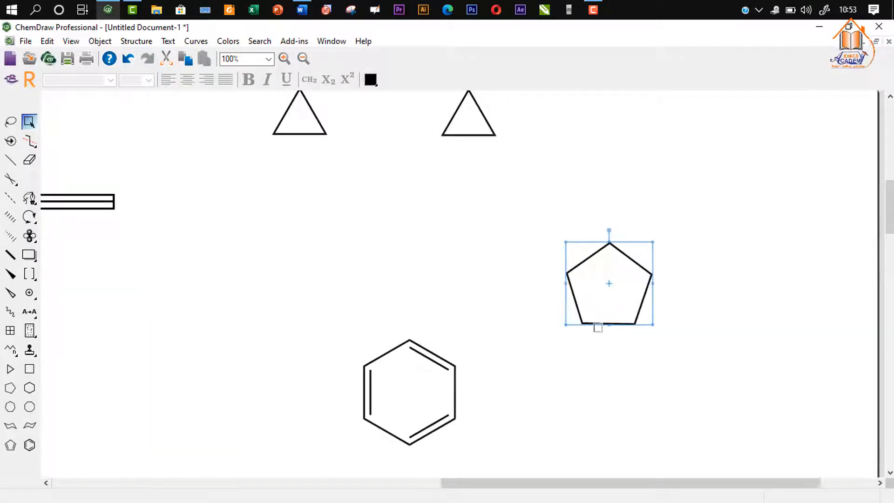
{"action": "scroll", "coordinate": [737, 313], "scroll_direction": "up", "scroll_amount": 1}
{"action": "scroll", "coordinate": [736, 313], "scroll_direction": "down", "scroll_amount": 1}
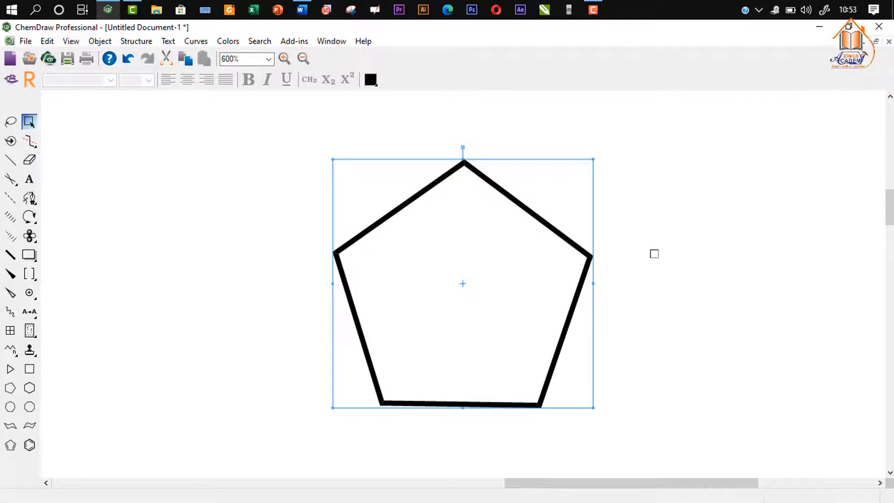
{"action": "scroll", "coordinate": [654, 254], "scroll_direction": "down", "scroll_amount": 3}
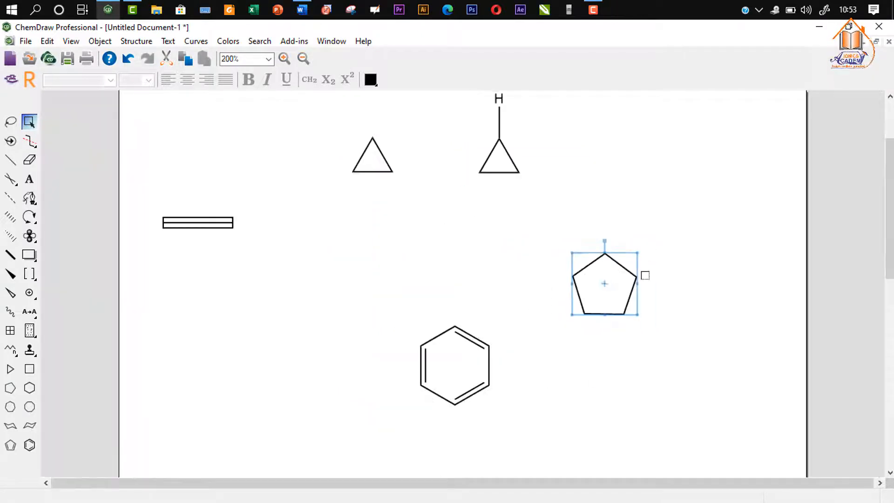
{"action": "scroll", "coordinate": [645, 275], "scroll_direction": "up", "scroll_amount": 3}
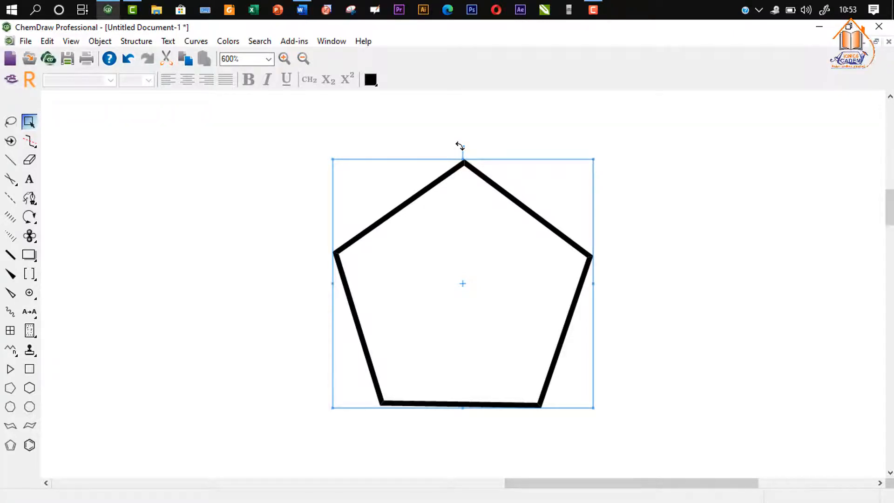
{"action": "left_click_drag", "start_coordinate": [460, 146], "coordinate": [557, 251]}
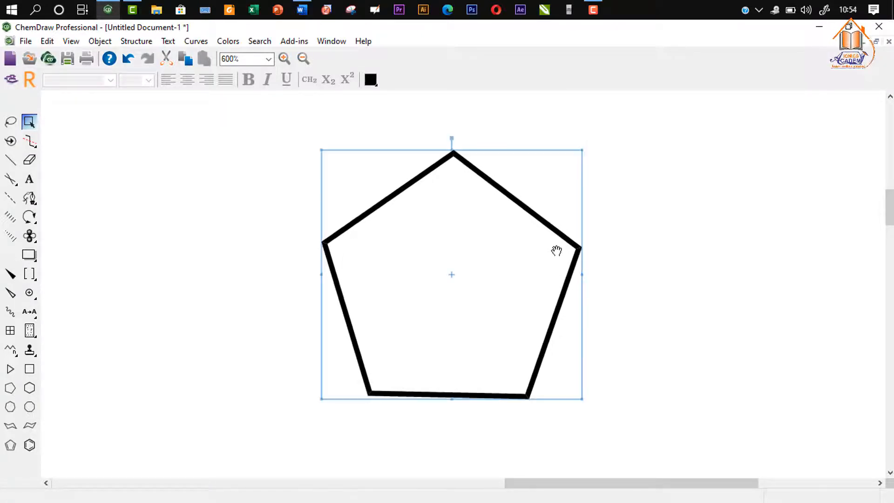
Clear the page by deleting all the ring structures and the small table
{"action": "scroll", "coordinate": [562, 256], "scroll_direction": "down", "scroll_amount": 4}
{"action": "left_click_drag", "start_coordinate": [308, 127], "coordinate": [624, 406]}
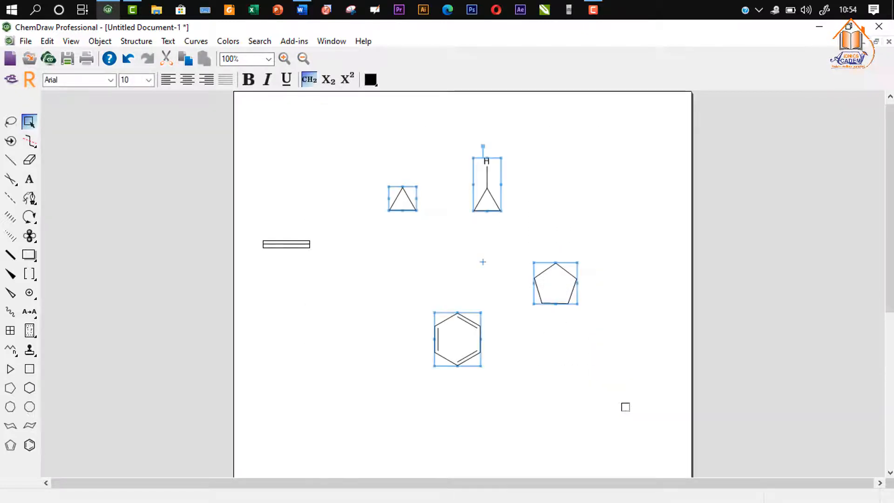
{"action": "key", "text": "Delete"}
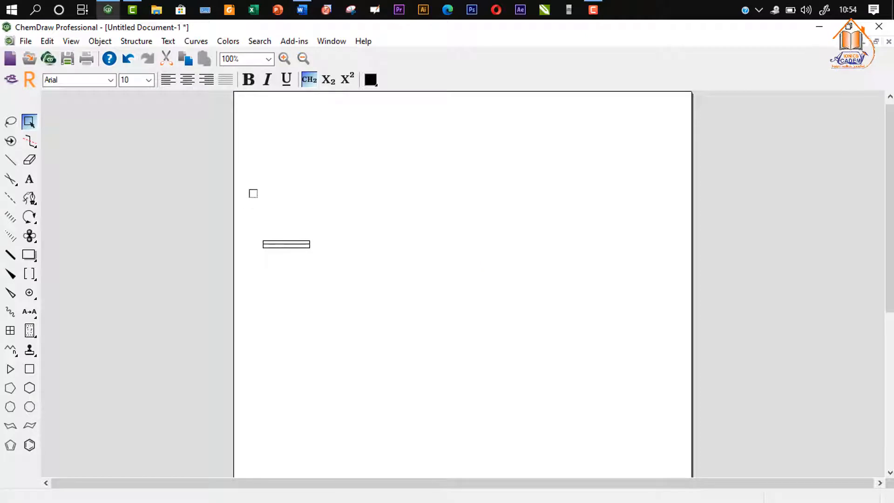
{"action": "left_click_drag", "start_coordinate": [253, 193], "coordinate": [382, 293]}
{"action": "key", "text": "Delete"}
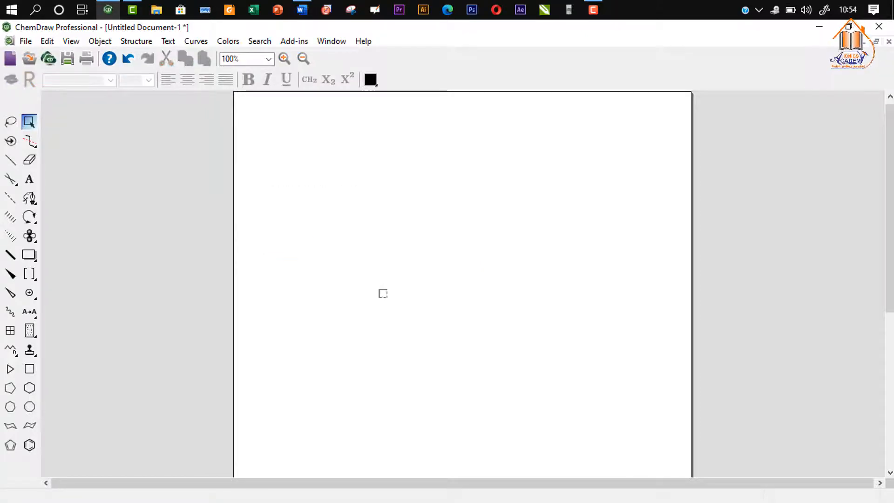
Draw a cyclohexane chair on the empty page, with a bond ending in H on its upper-left carbon, and select the structure
{"action": "left_click", "coordinate": [12, 429]}
{"action": "left_click", "coordinate": [403, 219]}
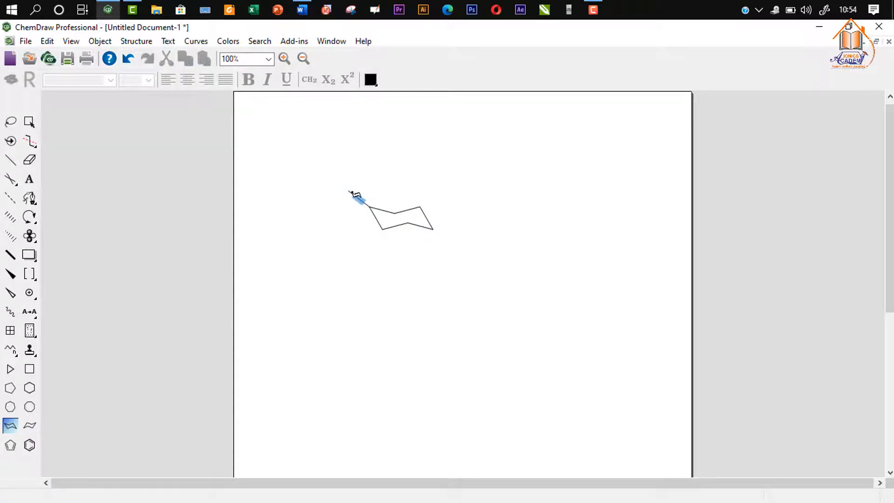
{"action": "key", "text": "h"}
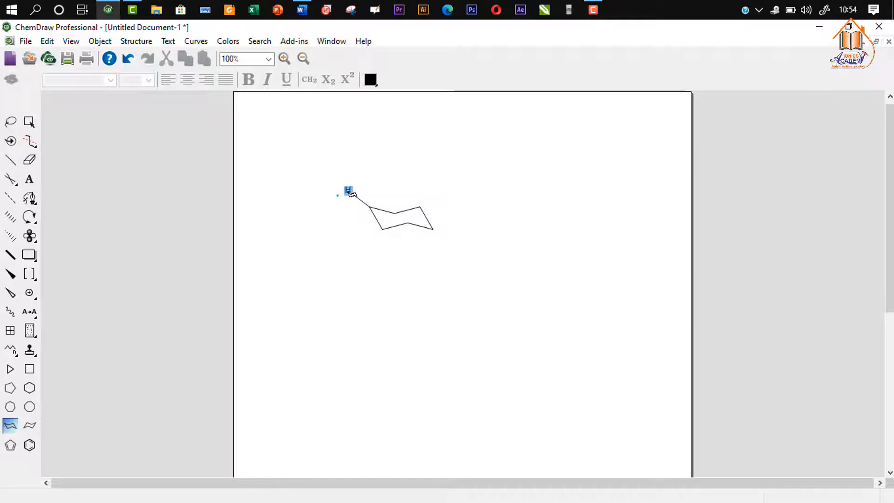
{"action": "left_click", "coordinate": [28, 123]}
{"action": "double_click", "coordinate": [28, 123]}
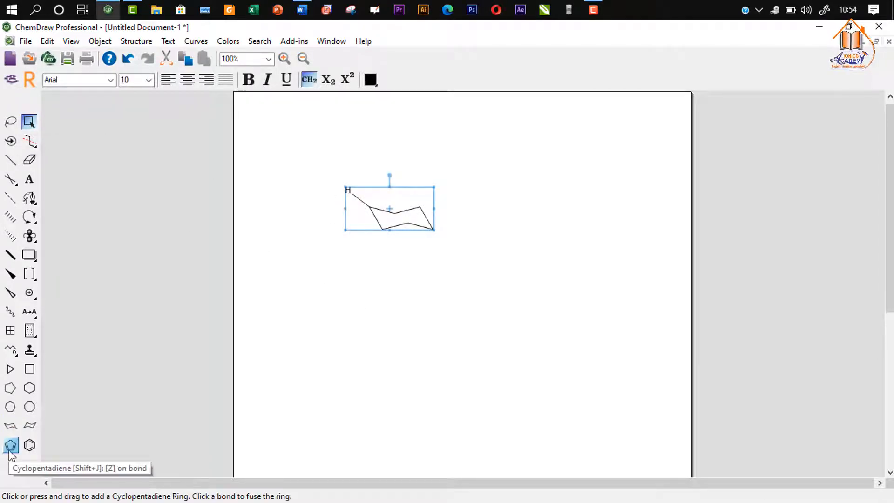
Draw a cyclopentadiene ring to the upper right of the cyclohexane chair and select it
{"action": "left_click", "coordinate": [10, 450]}
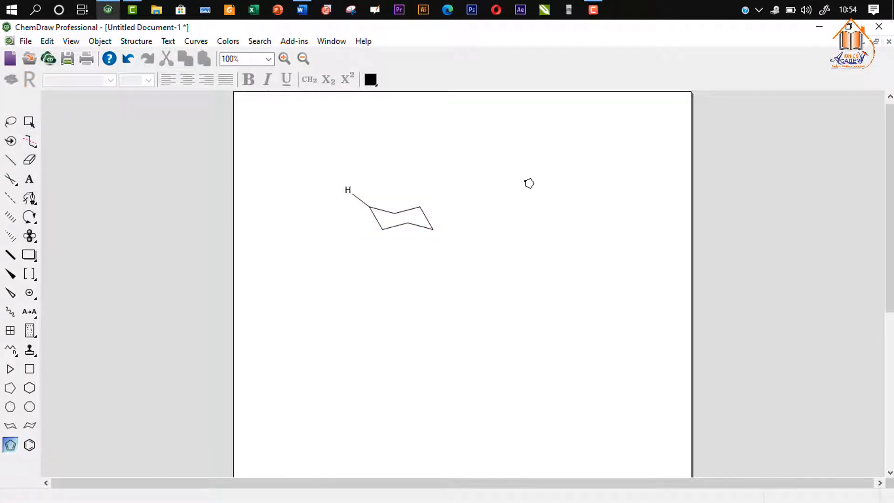
{"action": "left_click", "coordinate": [529, 183]}
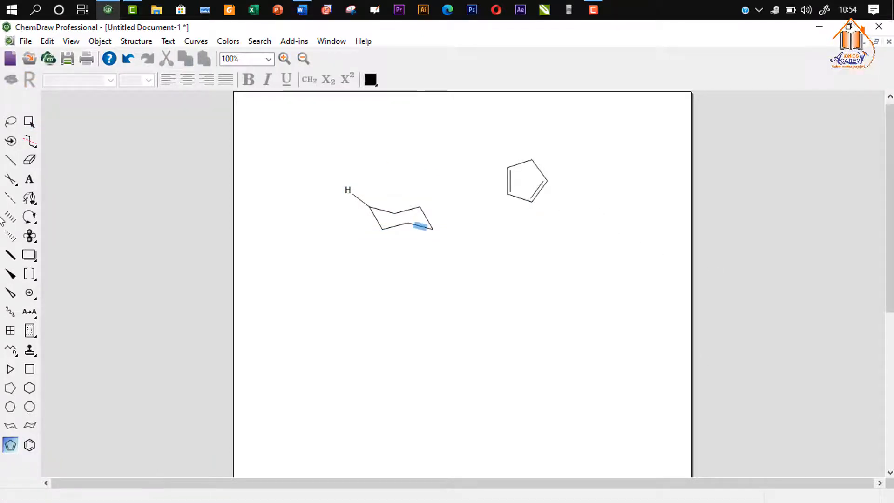
{"action": "left_click", "coordinate": [29, 121]}
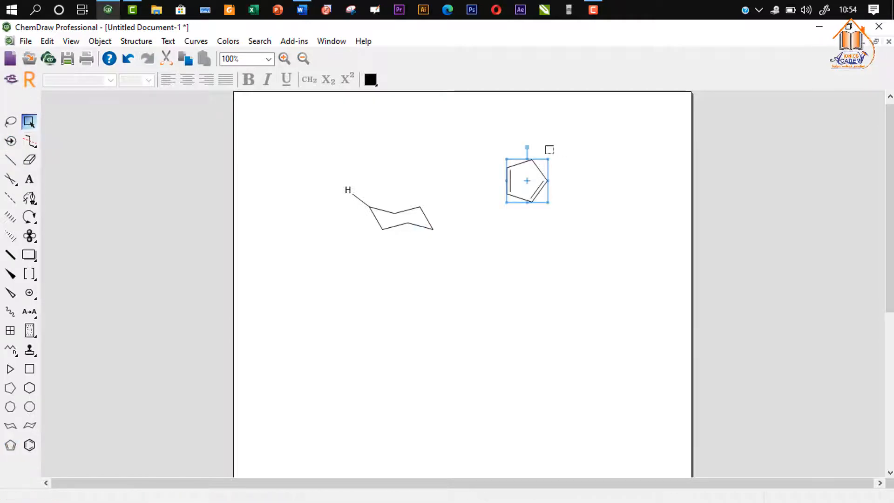
{"action": "key", "text": "F7"}
{"action": "key", "text": "F7"}
{"action": "key", "text": "F7"}
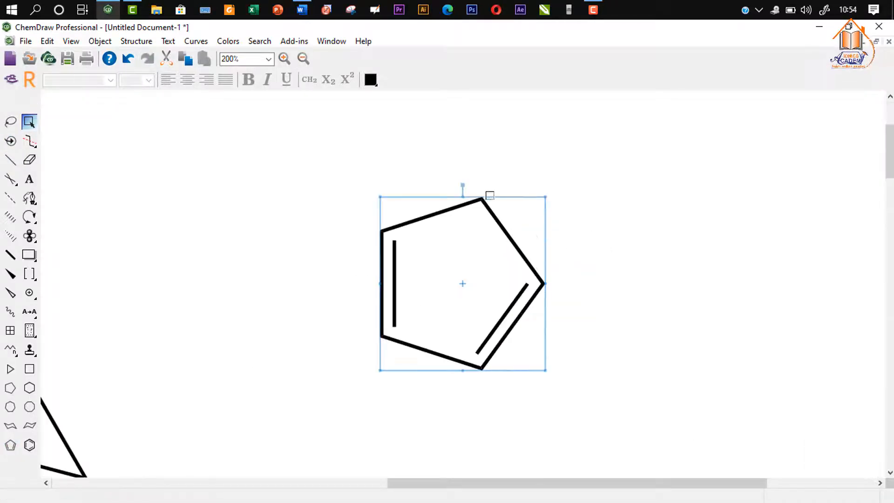
Rotate the selected cyclopentadiene ring by about -17.7° so that one vertex points straight up
{"action": "left_click_drag", "start_coordinate": [460, 186], "coordinate": [433, 189]}
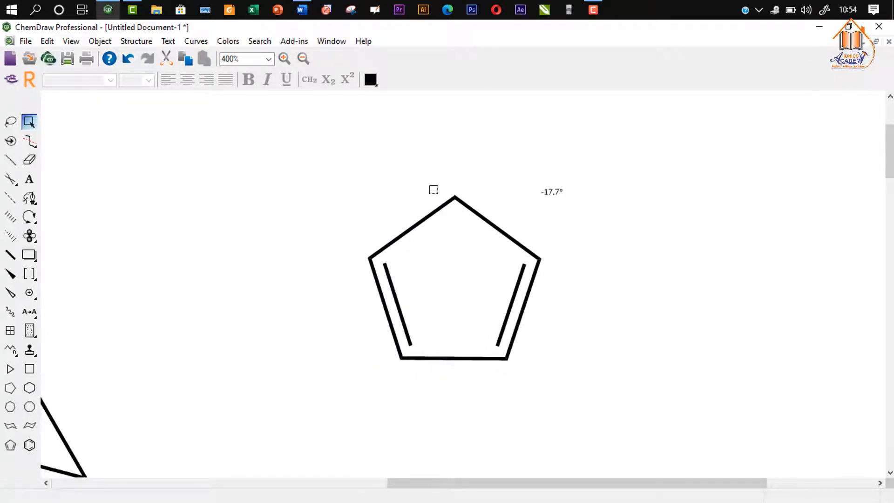
{"action": "left_click_drag", "start_coordinate": [434, 190], "coordinate": [433, 190]}
{"action": "scroll", "coordinate": [460, 201], "scroll_direction": "down", "scroll_amount": 2}
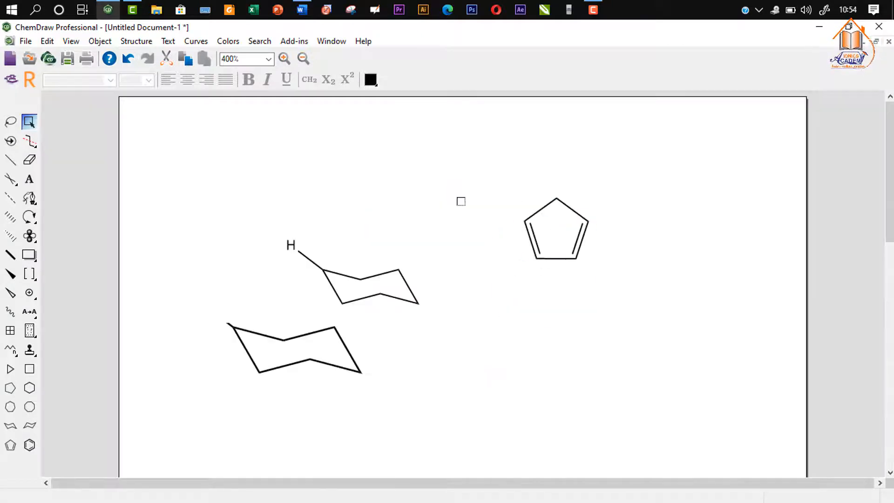
{"action": "scroll", "coordinate": [461, 201], "scroll_direction": "down", "scroll_amount": 1}
{"action": "scroll", "coordinate": [461, 202], "scroll_direction": "up", "scroll_amount": 2}
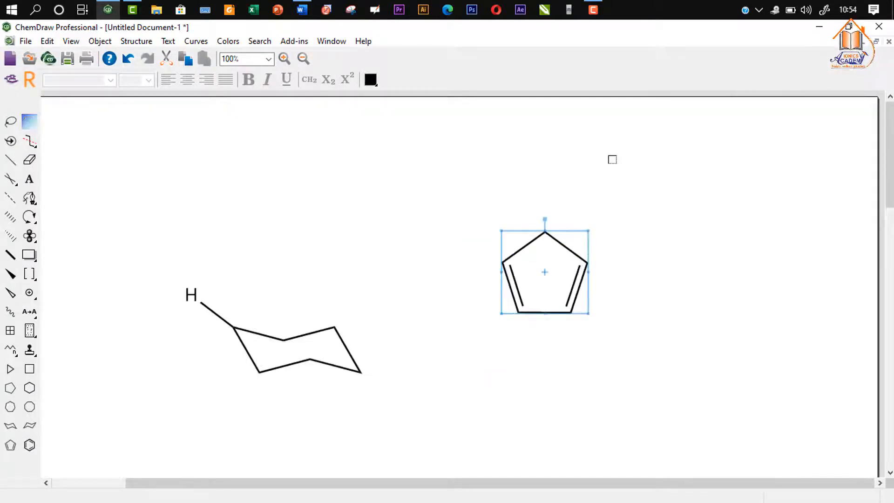
Attach a carbonyl group with a methyl end to the cyclopentadiene's upper-right carbon and extend its chain by one single bond
{"action": "left_click", "coordinate": [576, 206]}
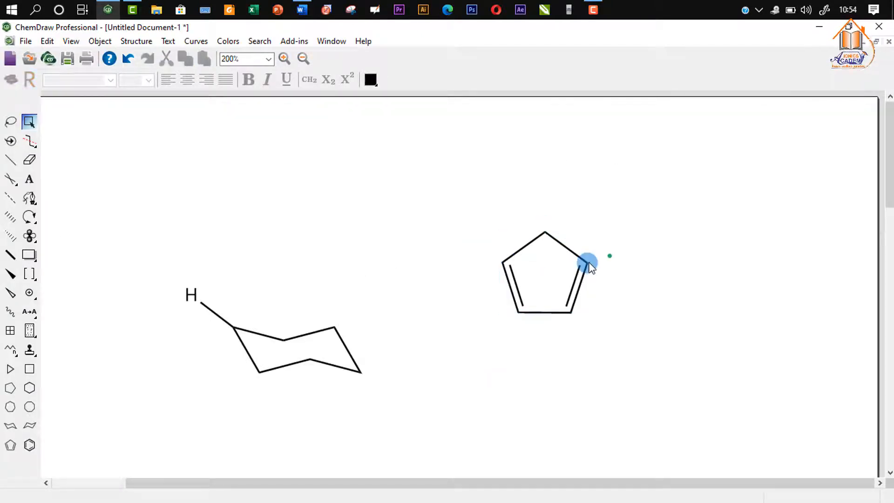
{"action": "key", "text": "5"}
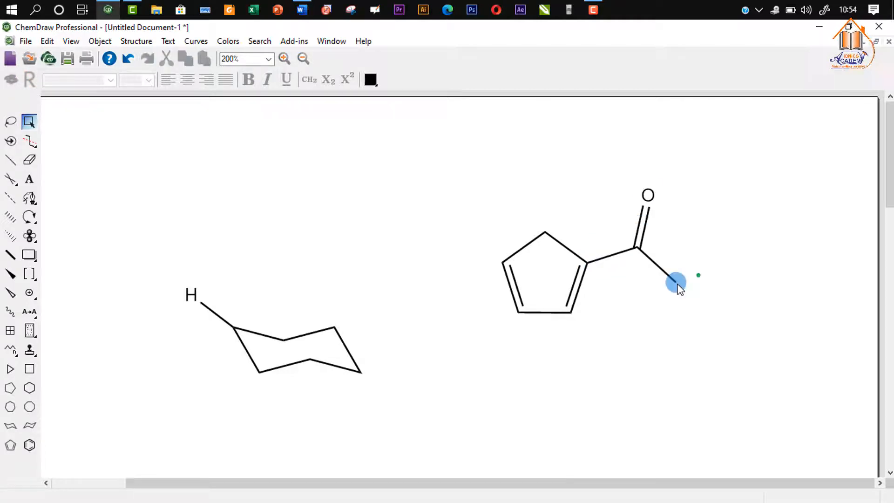
{"action": "key", "text": "1"}
{"action": "left_click_drag", "start_coordinate": [767, 326], "coordinate": [586, 167]}
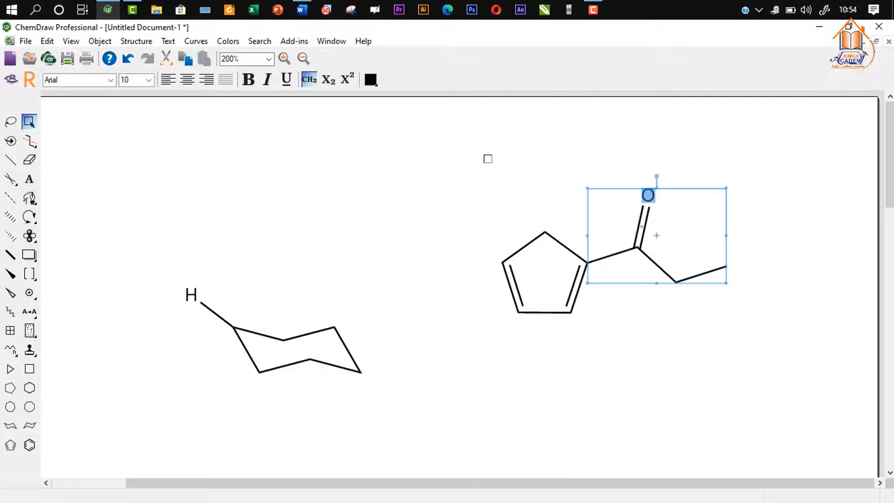
{"action": "left_click", "coordinate": [469, 159]}
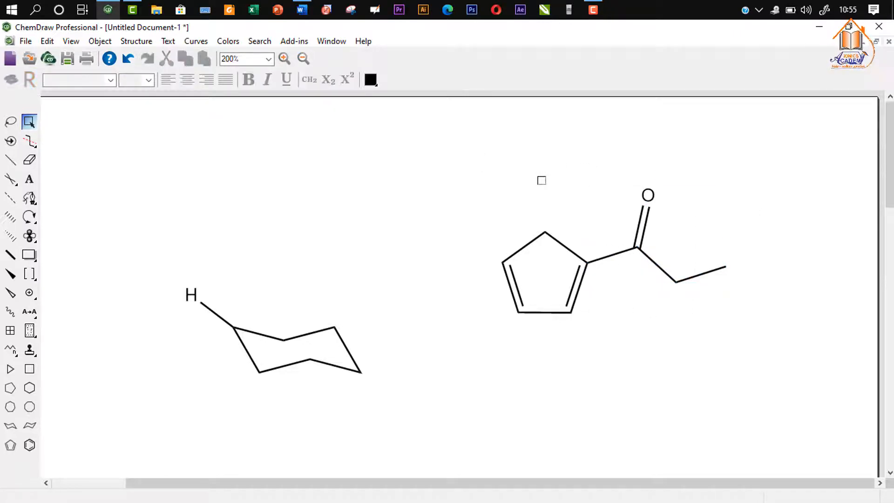
Delete the whole cyclopentadiene structure together with its carbonyl side chain
{"action": "scroll", "coordinate": [541, 180], "scroll_direction": "down", "scroll_amount": 2}
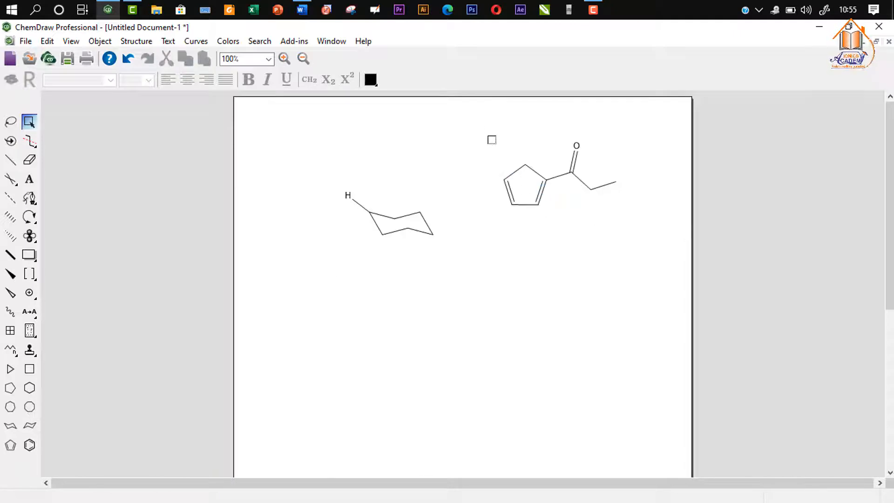
{"action": "left_click_drag", "start_coordinate": [472, 129], "coordinate": [663, 249]}
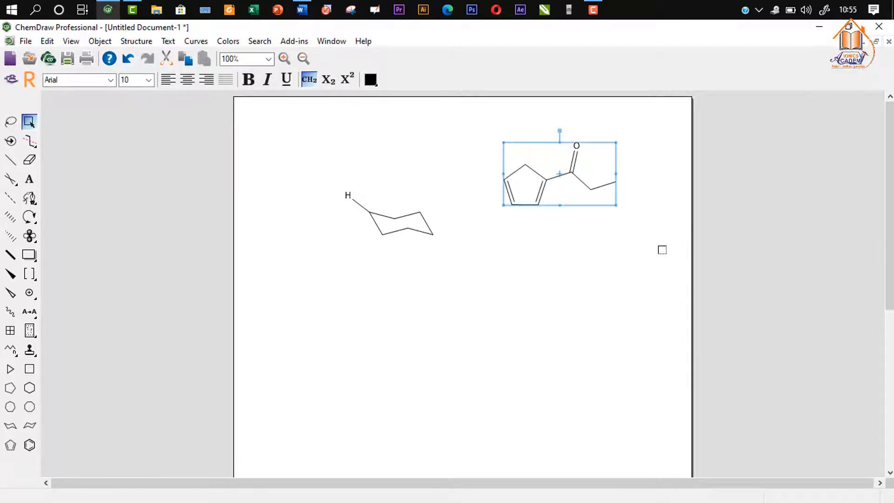
{"action": "key", "text": "Delete"}
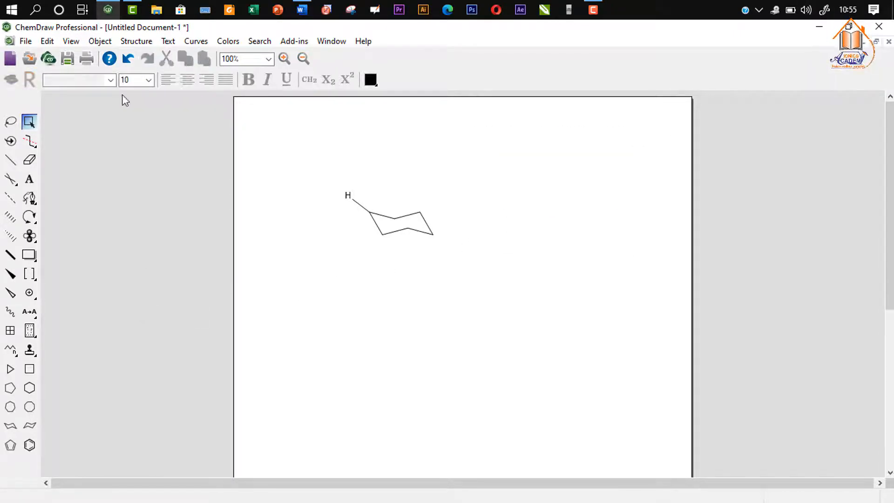
Try the Fragmentation tool on blank space near the cyclohexane chair, and clear the chair and its H label with the Eraser
{"action": "left_click", "coordinate": [31, 141]}
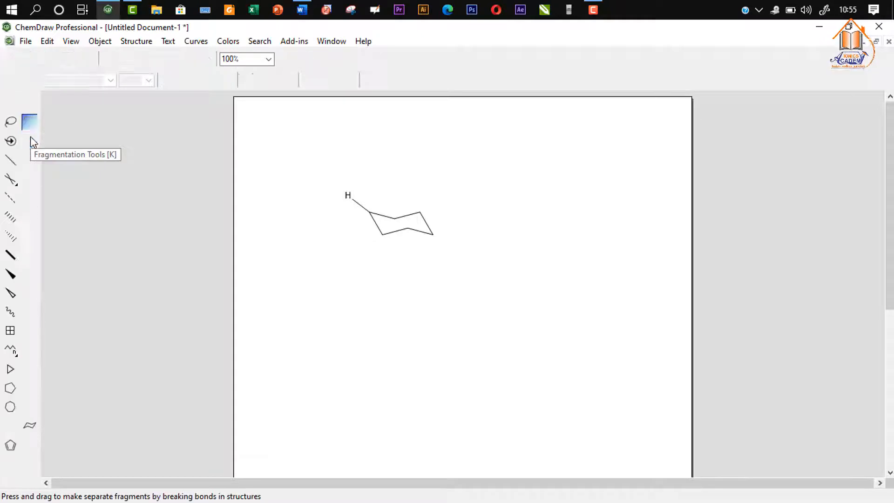
{"action": "left_click_drag", "start_coordinate": [288, 149], "coordinate": [316, 174]}
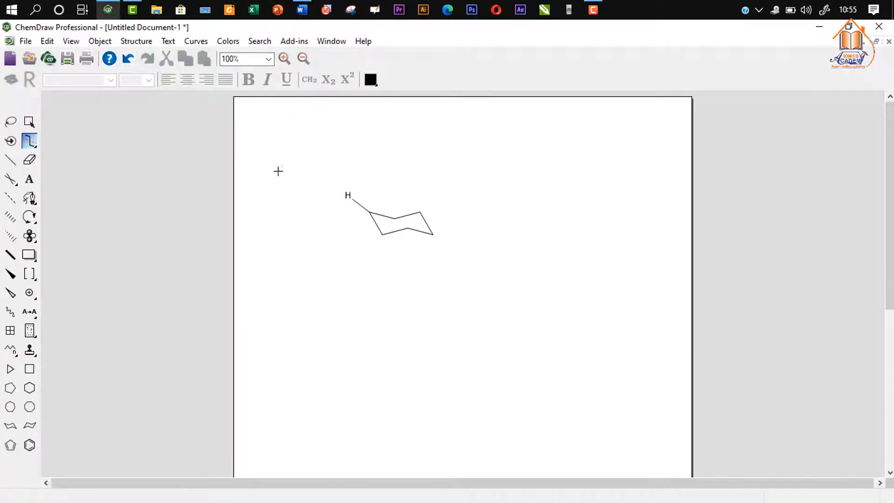
{"action": "left_click", "coordinate": [30, 163]}
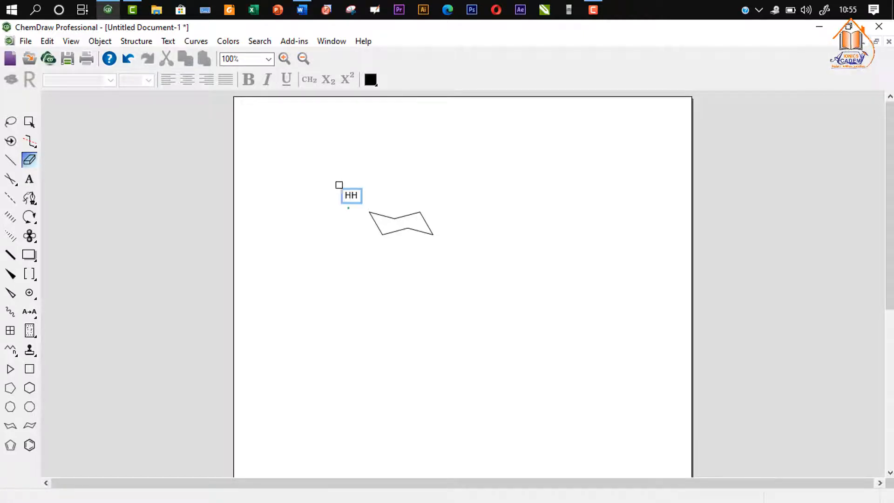
{"action": "left_click", "coordinate": [347, 192]}
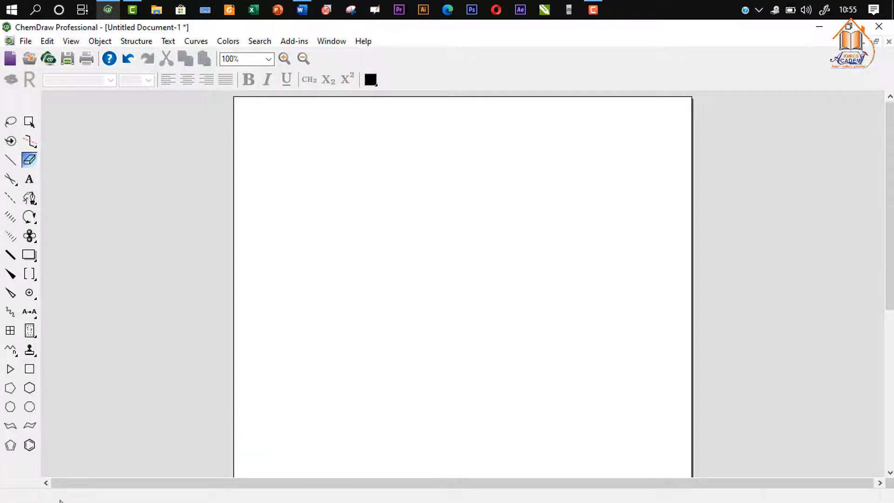
Draw a benzene ring near the centre of the upper half of the empty page
{"action": "left_click", "coordinate": [29, 121]}
{"action": "left_click", "coordinate": [29, 445]}
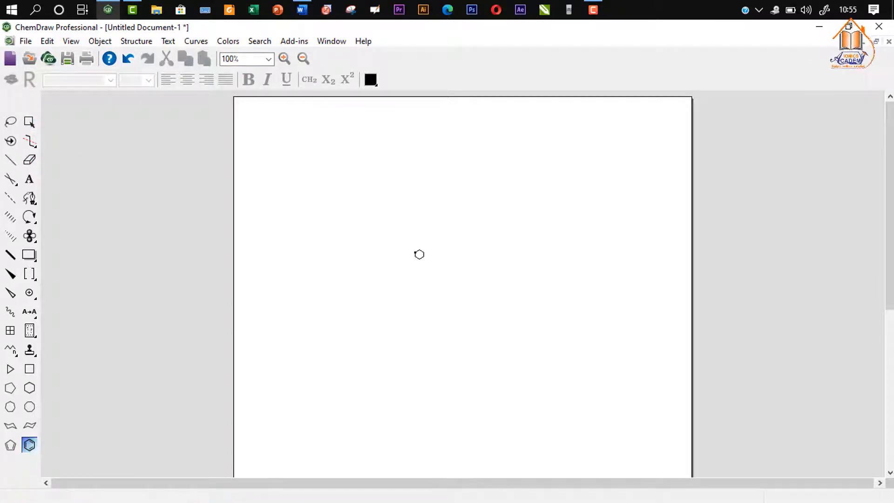
{"action": "left_click", "coordinate": [420, 254]}
{"action": "key", "text": "space"}
{"action": "key", "text": "space"}
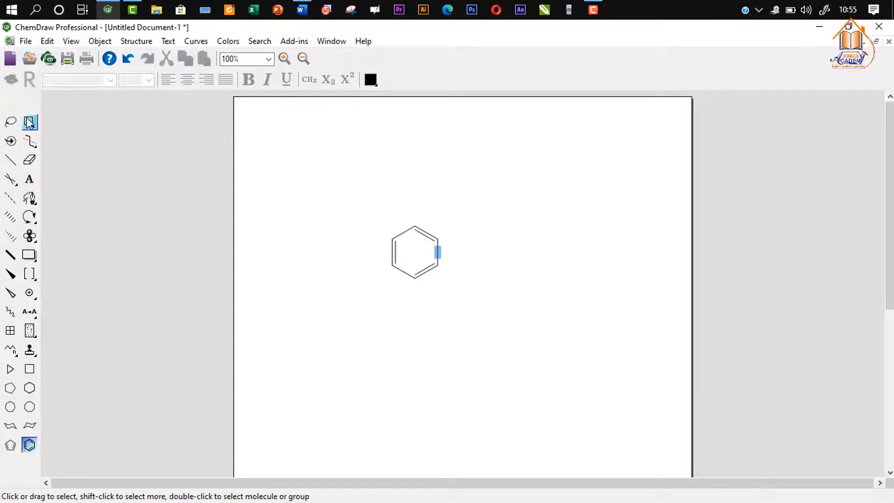
Erase the benzene ring's left double bond down to a single bond and remove its upper-right bond completely
{"action": "left_click", "coordinate": [30, 161]}
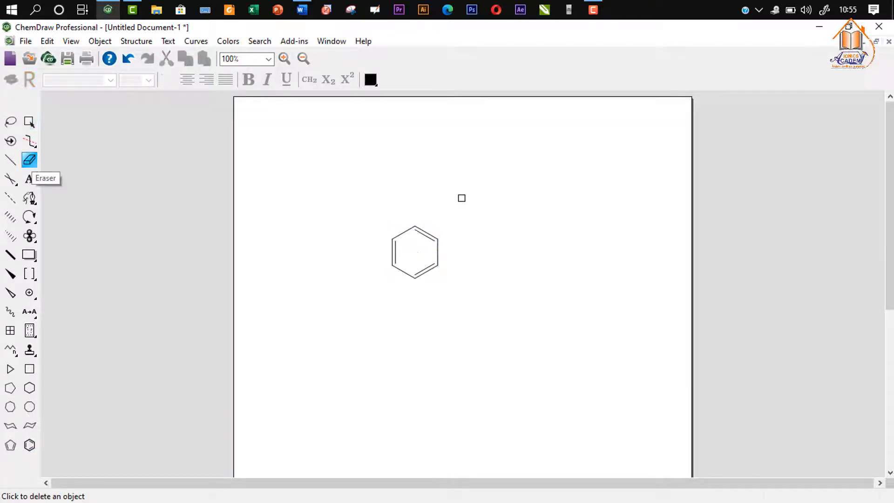
{"action": "left_click", "coordinate": [397, 257]}
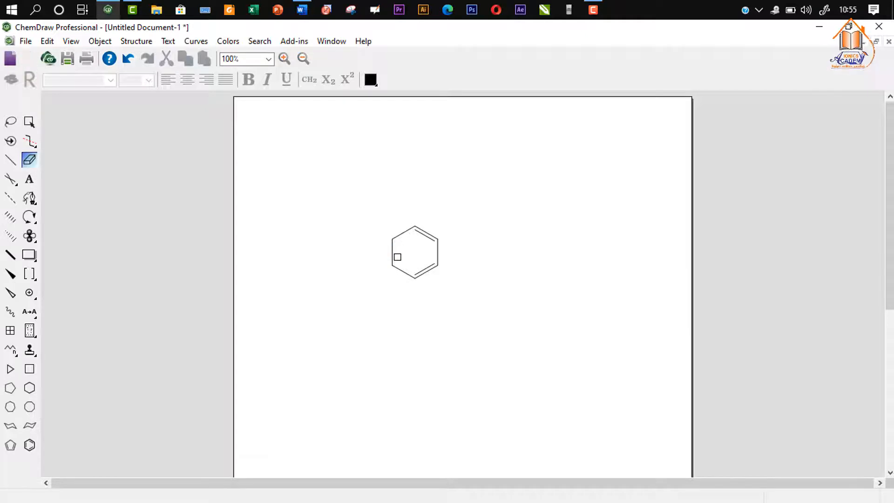
{"action": "left_click", "coordinate": [427, 235]}
{"action": "left_click", "coordinate": [29, 123]}
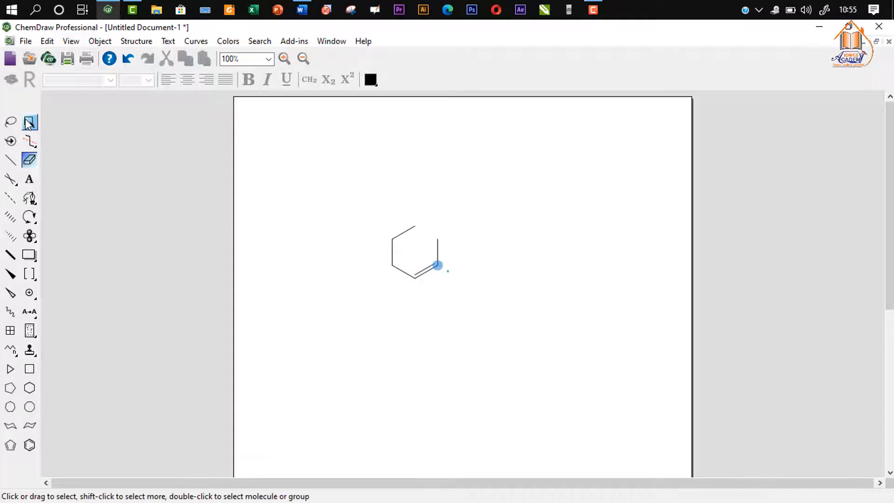
Draw a second benzene ring below the partly erased ring, abandoning an empty text caption started there
{"action": "left_click", "coordinate": [35, 183]}
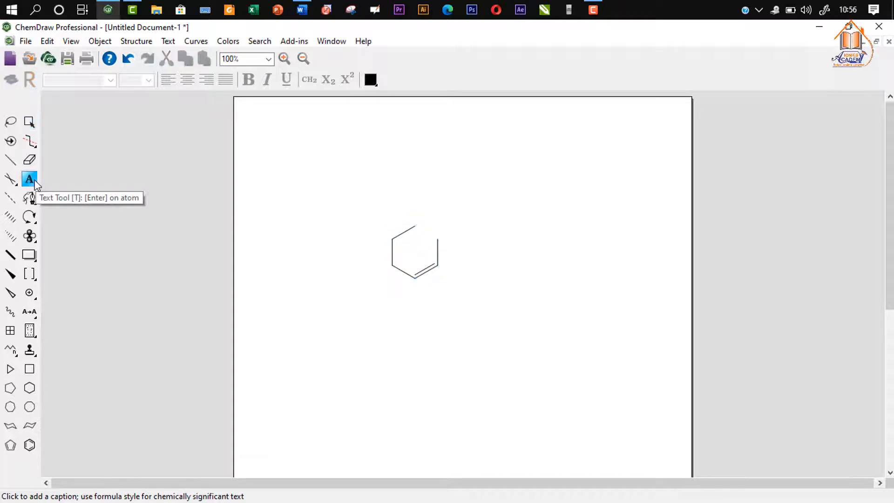
{"action": "left_click", "coordinate": [387, 342]}
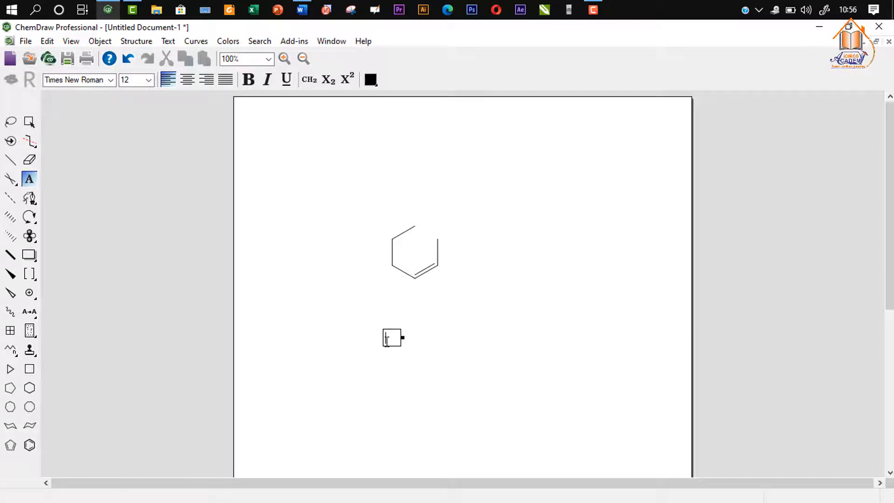
{"action": "left_click", "coordinate": [29, 445]}
{"action": "left_click", "coordinate": [396, 349]}
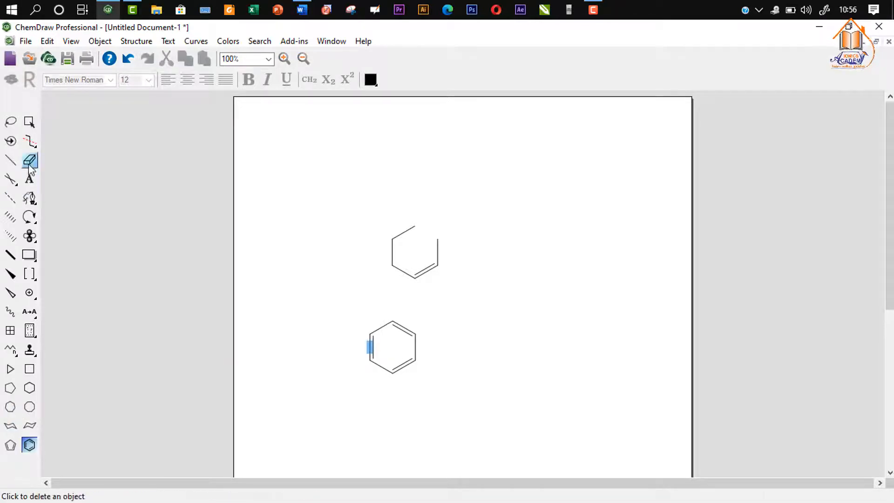
Add the text caption BENZENE directly below the lower benzene ring
{"action": "left_click", "coordinate": [30, 180]}
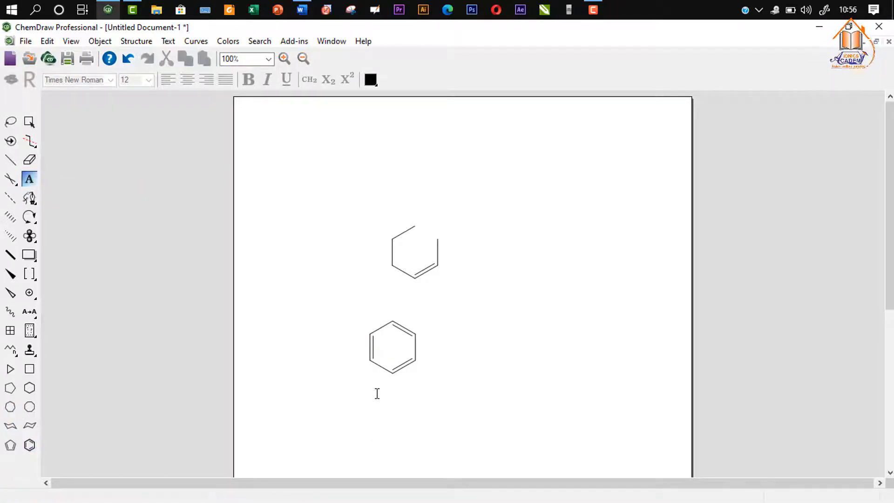
{"action": "left_click", "coordinate": [377, 394]}
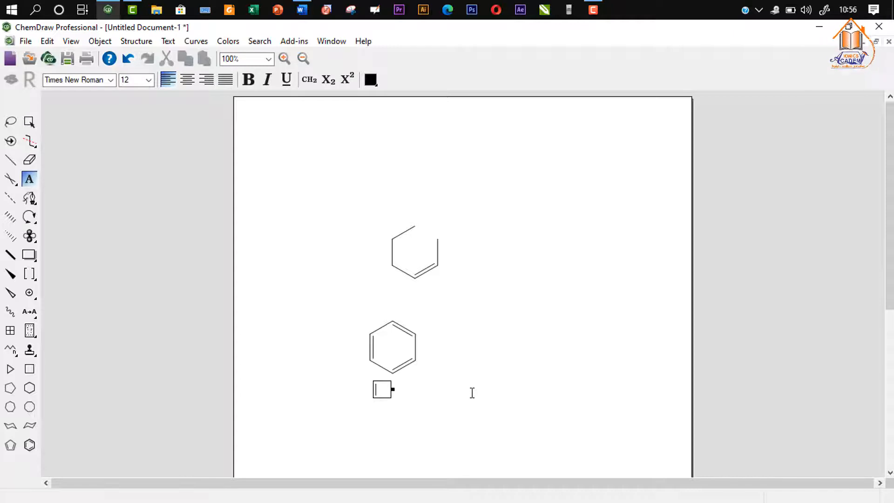
{"action": "type", "text": "BENZ"}
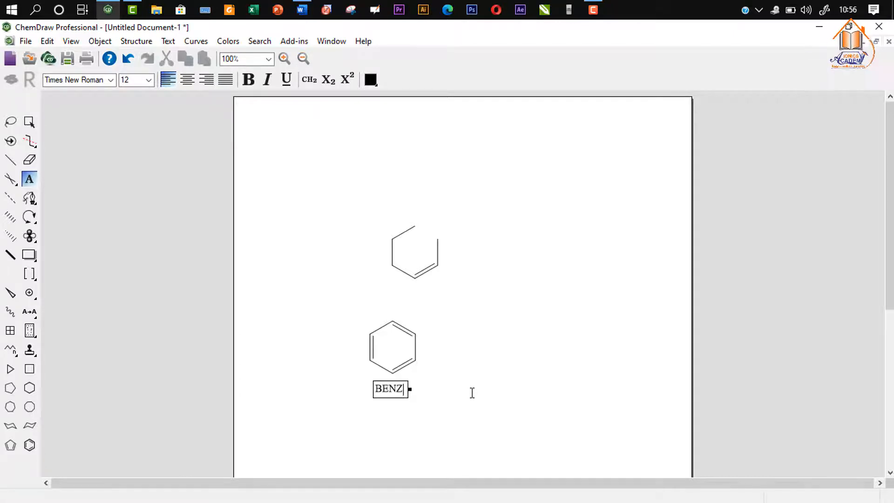
{"action": "type", "text": "ENE"}
Reposition the BENZENE caption so it sits centred under the ring, and deselect it
{"action": "left_click", "coordinate": [34, 120]}
{"action": "left_click", "coordinate": [400, 388]}
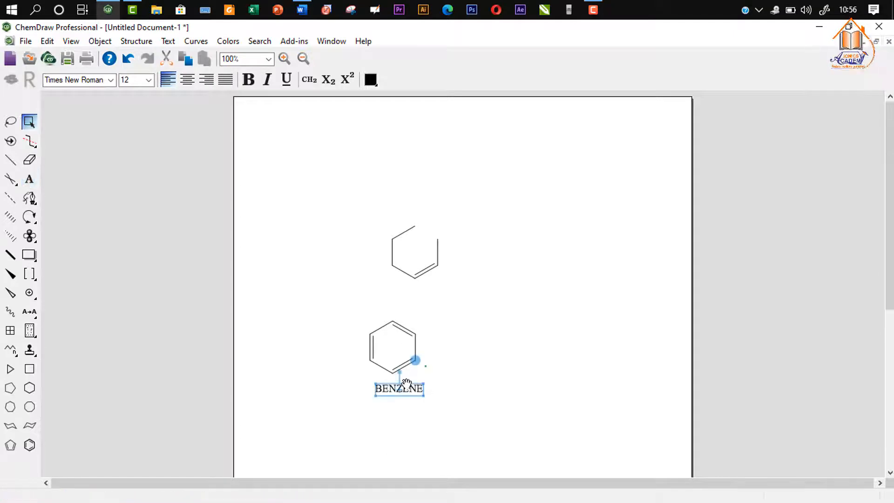
{"action": "left_click_drag", "start_coordinate": [399, 386], "coordinate": [394, 382]}
{"action": "left_click_drag", "start_coordinate": [395, 383], "coordinate": [407, 391]}
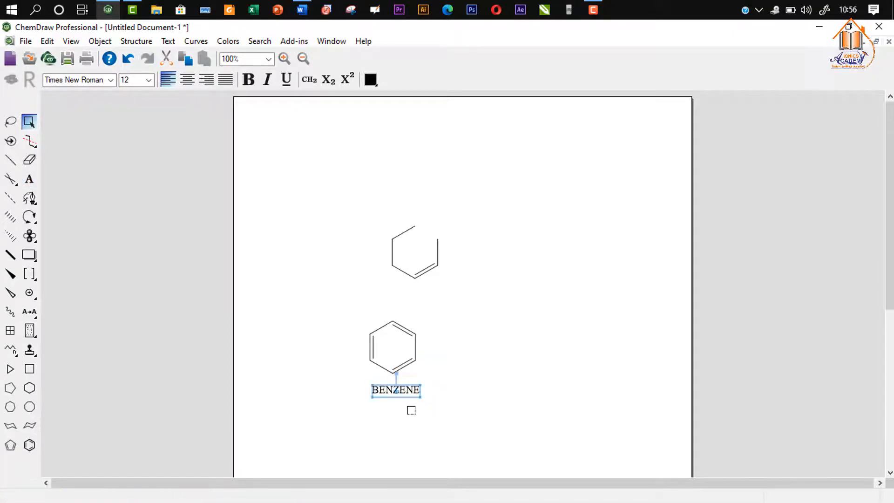
{"action": "left_click", "coordinate": [411, 407]}
{"action": "left_click", "coordinate": [399, 388]}
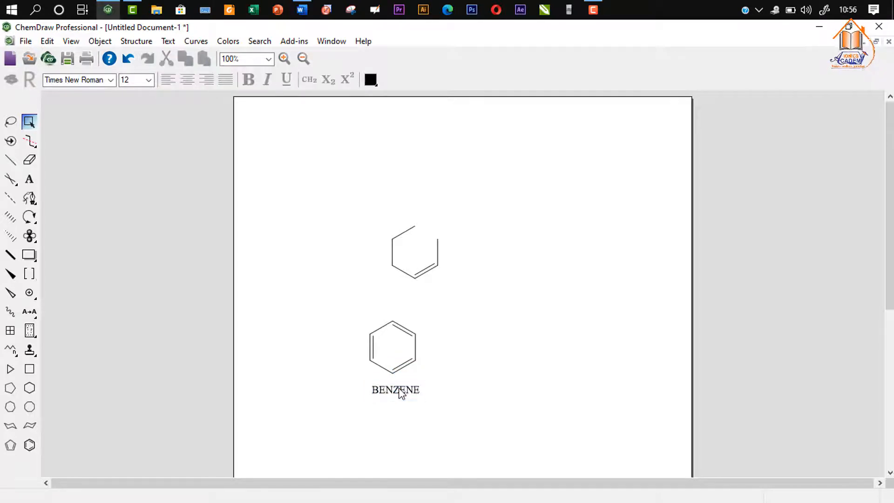
{"action": "left_click_drag", "start_coordinate": [399, 387], "coordinate": [395, 386]}
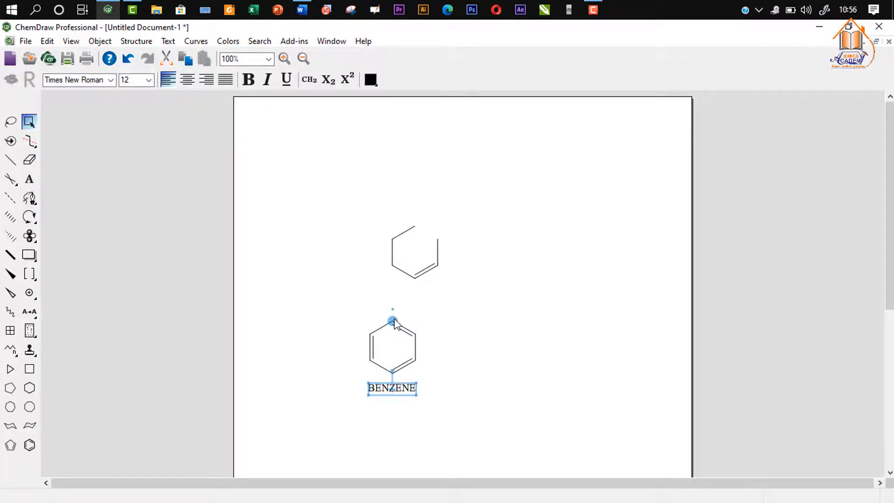
{"action": "left_click", "coordinate": [451, 318]}
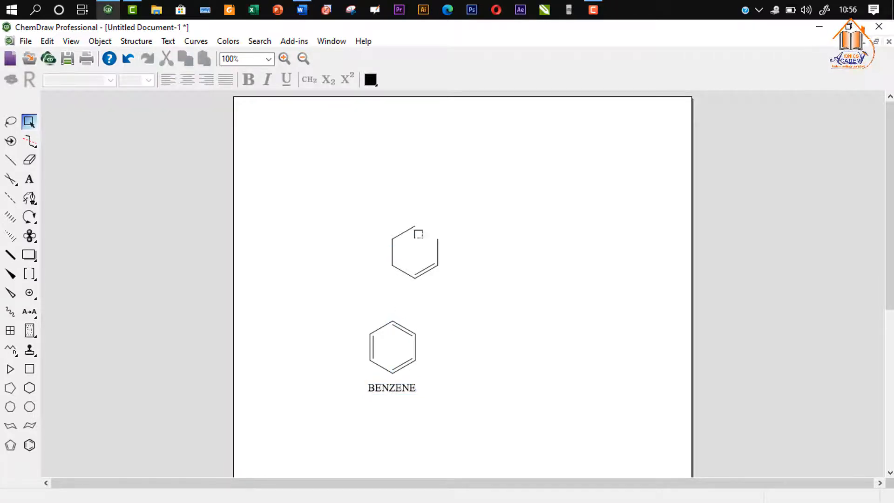
Move the partly erased ring up and slightly to the right, away from the benzene ring
{"action": "left_click_drag", "start_coordinate": [386, 205], "coordinate": [469, 295]}
{"action": "left_click_drag", "start_coordinate": [433, 261], "coordinate": [461, 186]}
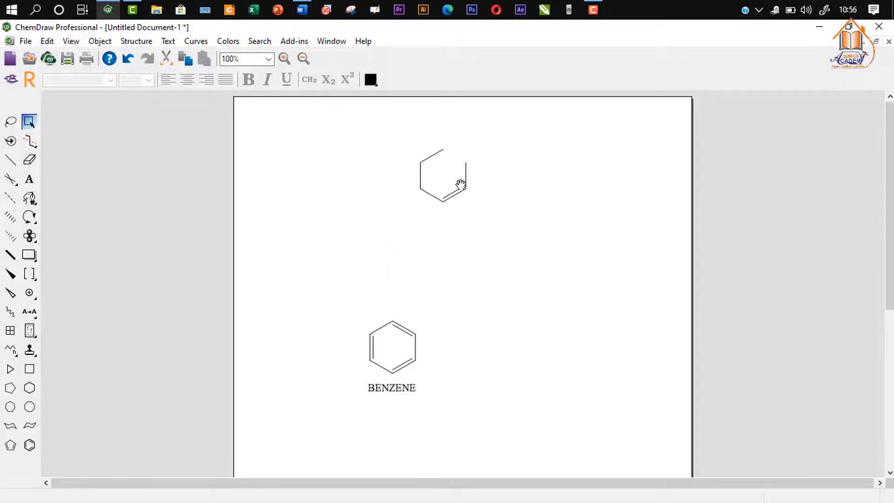
Erase the inner line of the upper-right double bond in the lower benzene ring, leaving a single bond
{"action": "scroll", "coordinate": [399, 335], "scroll_direction": "up", "scroll_amount": 3}
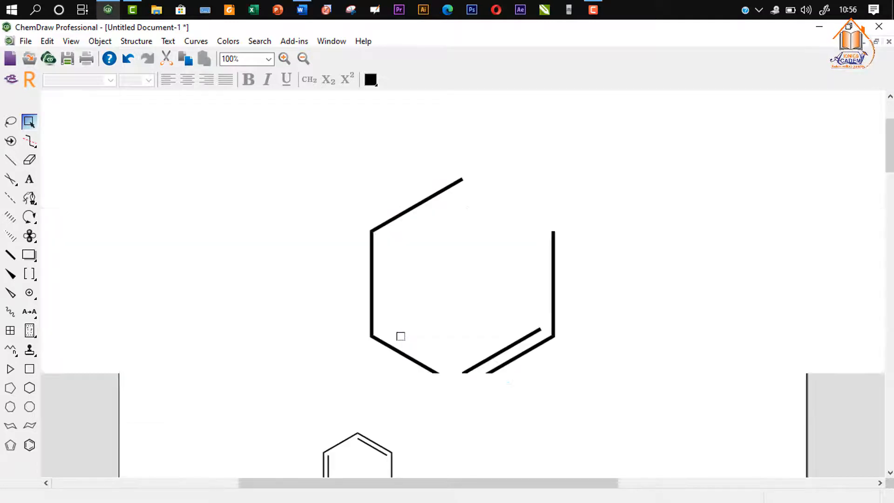
{"action": "scroll", "coordinate": [396, 330], "scroll_direction": "down", "scroll_amount": 6}
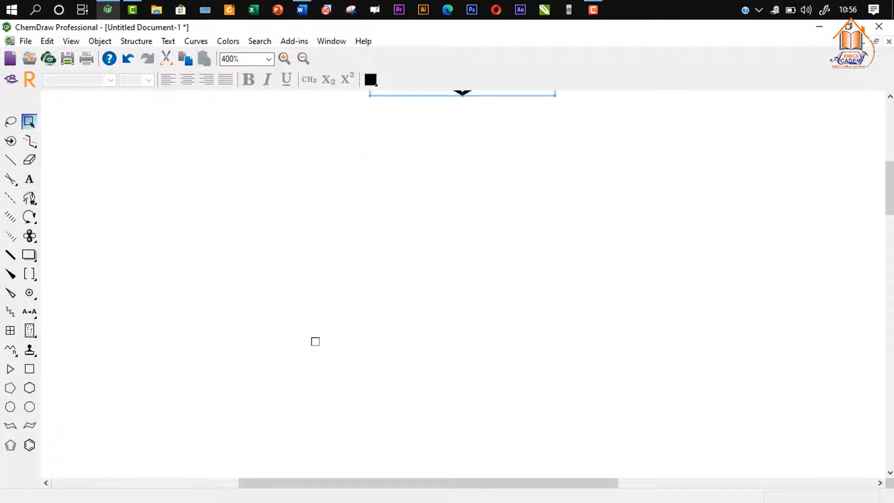
{"action": "scroll", "coordinate": [324, 347], "scroll_direction": "down", "scroll_amount": 3}
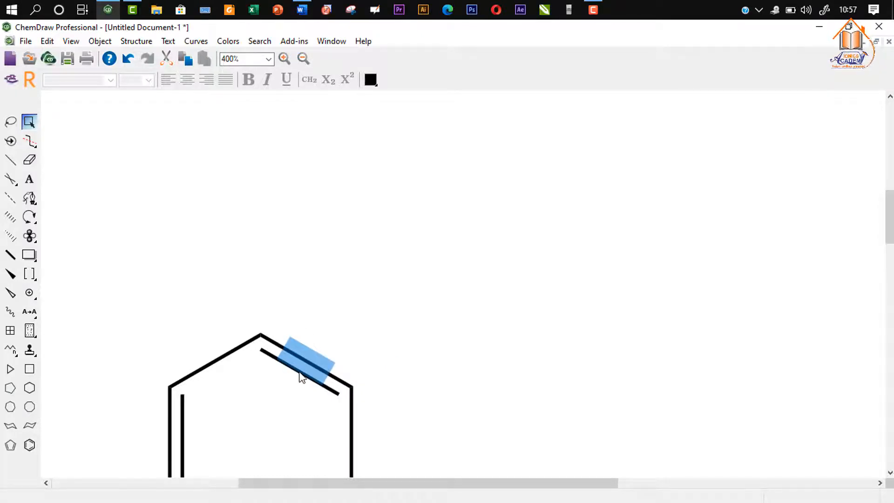
{"action": "left_click", "coordinate": [33, 161]}
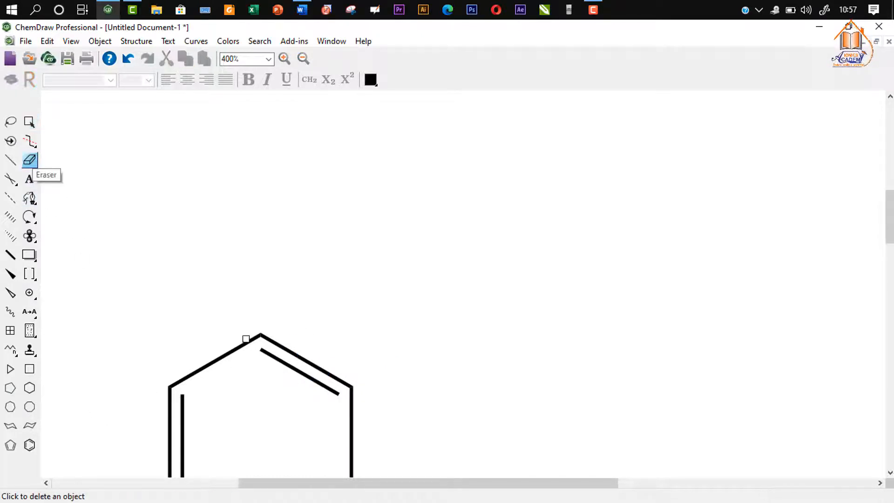
{"action": "left_click", "coordinate": [299, 375]}
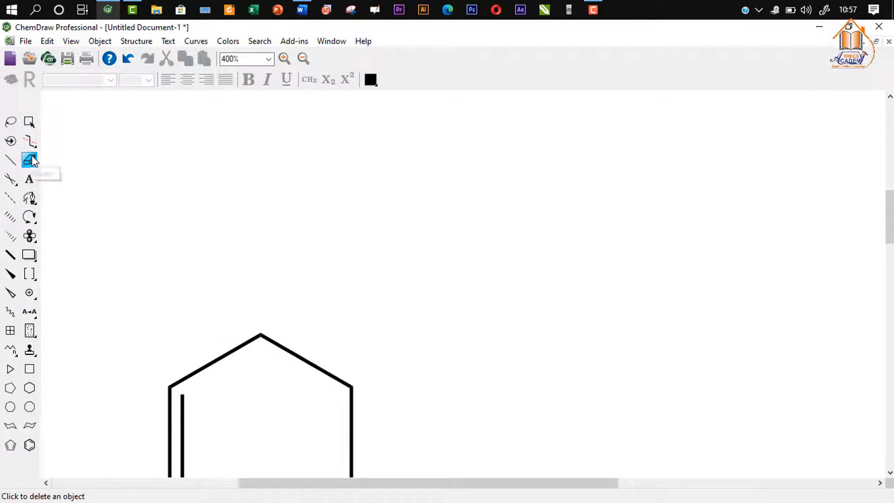
Add a vertical bond at the lower ring's top vertex, label its end H, and undo a trial acetyl group there
{"action": "left_click", "coordinate": [29, 122]}
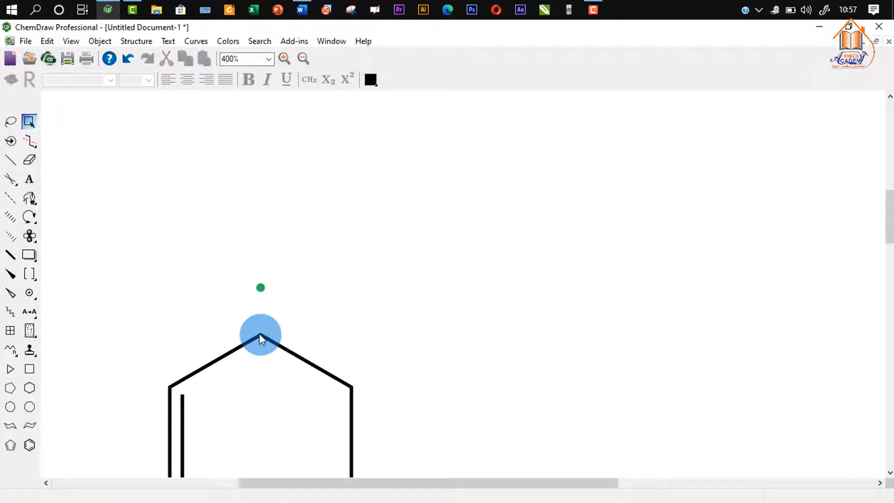
{"action": "left_click_drag", "start_coordinate": [259, 334], "coordinate": [259, 230]}
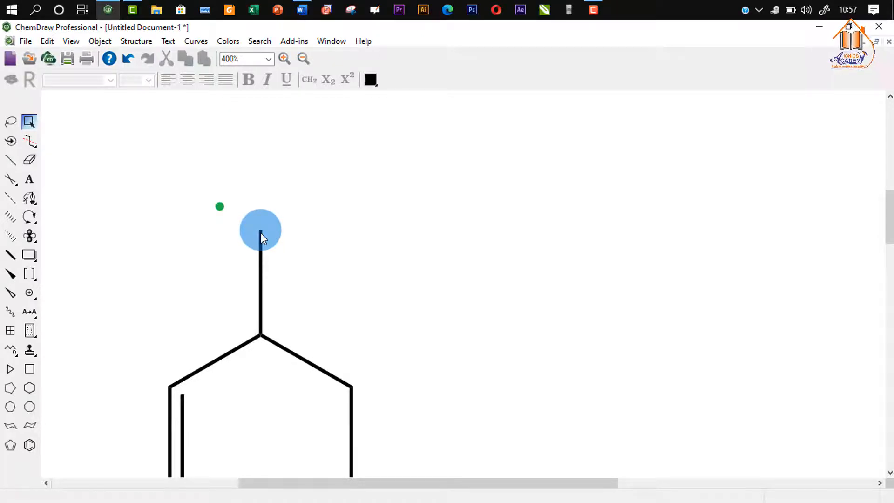
{"action": "key", "text": "l"}
{"action": "key", "text": "h"}
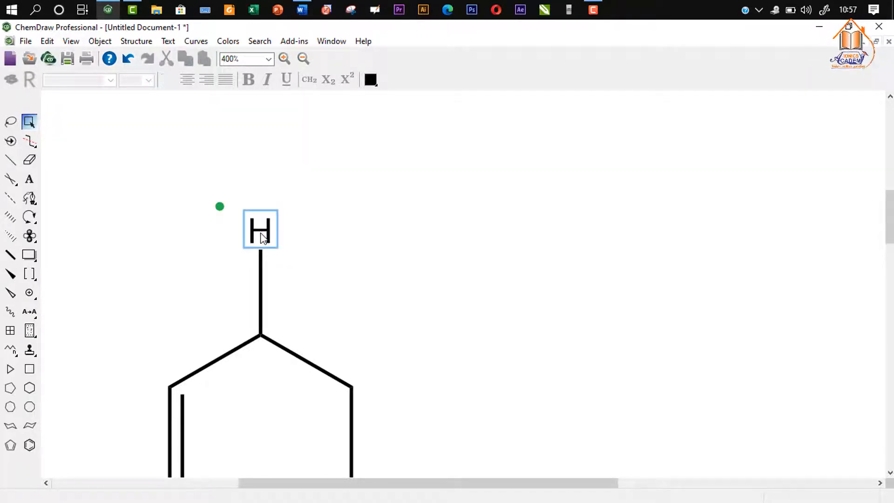
{"action": "key", "text": "a"}
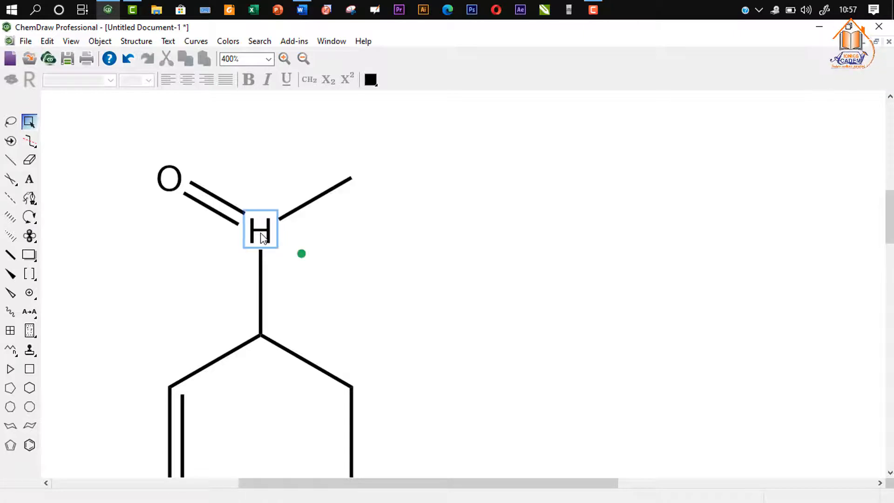
{"action": "key", "text": "ctrl+z"}
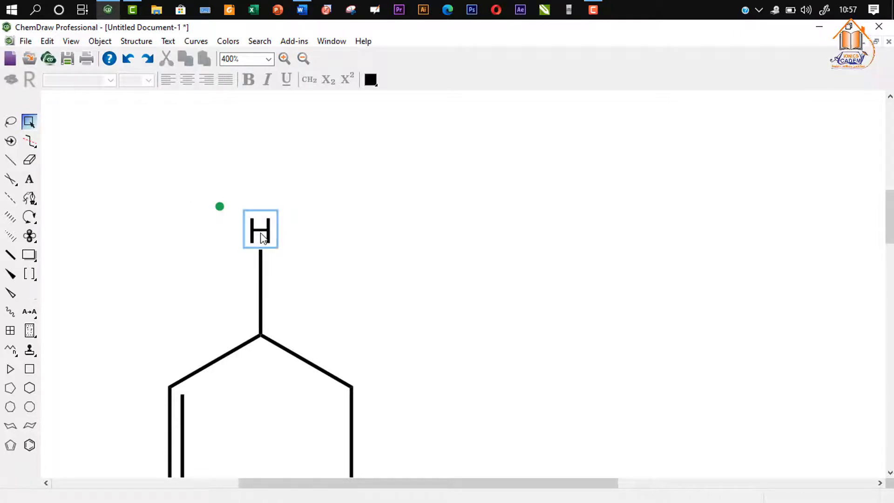
Replace the H label above the lower ring with CH3 and deselect the structure
{"action": "left_click", "coordinate": [31, 180]}
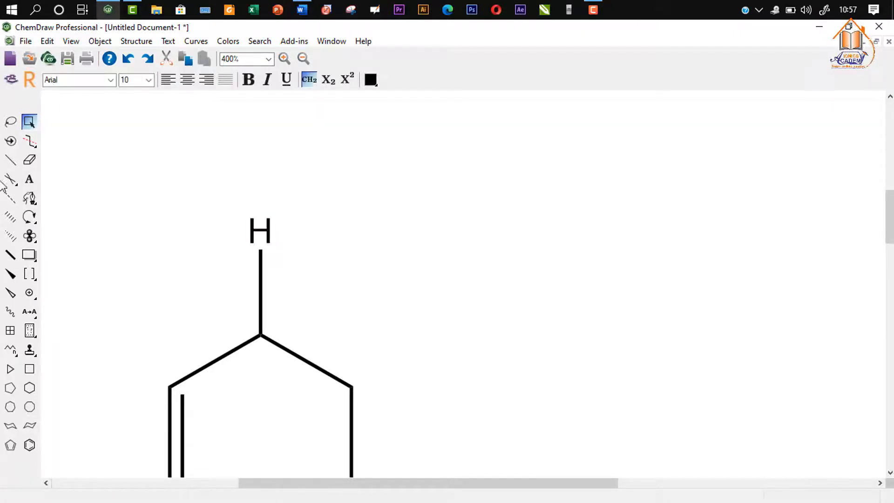
{"action": "left_click", "coordinate": [30, 180]}
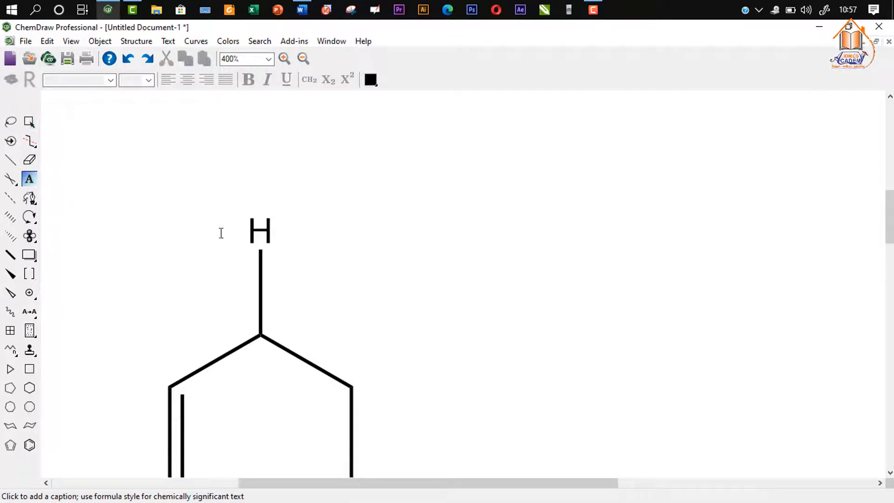
{"action": "left_click", "coordinate": [255, 228]}
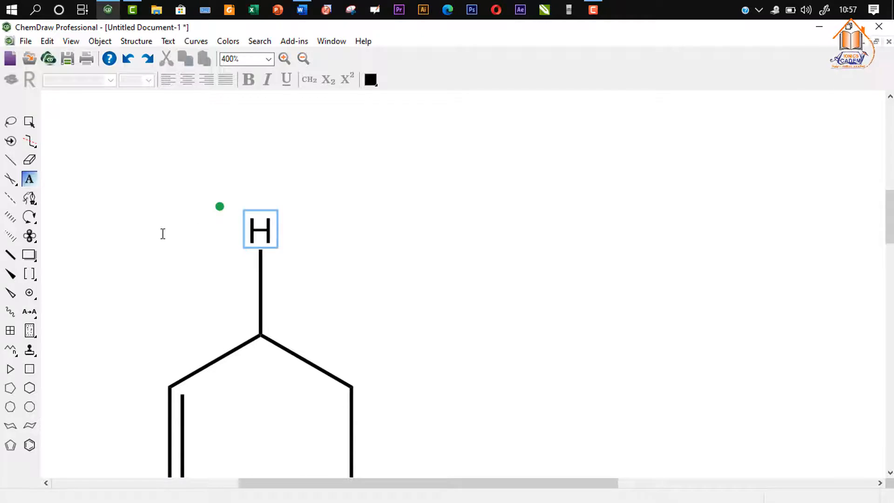
{"action": "left_click", "coordinate": [215, 192]}
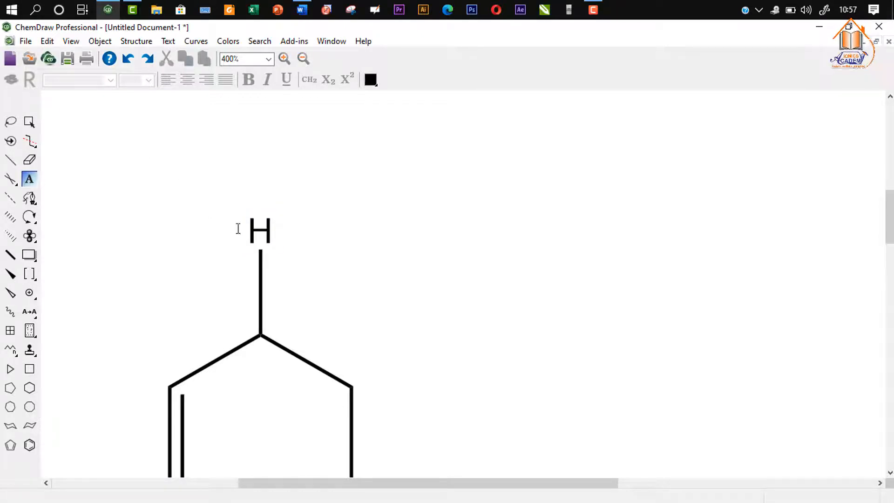
{"action": "left_click", "coordinate": [253, 227]}
{"action": "key", "text": "Escape"}
{"action": "left_click", "coordinate": [254, 228]}
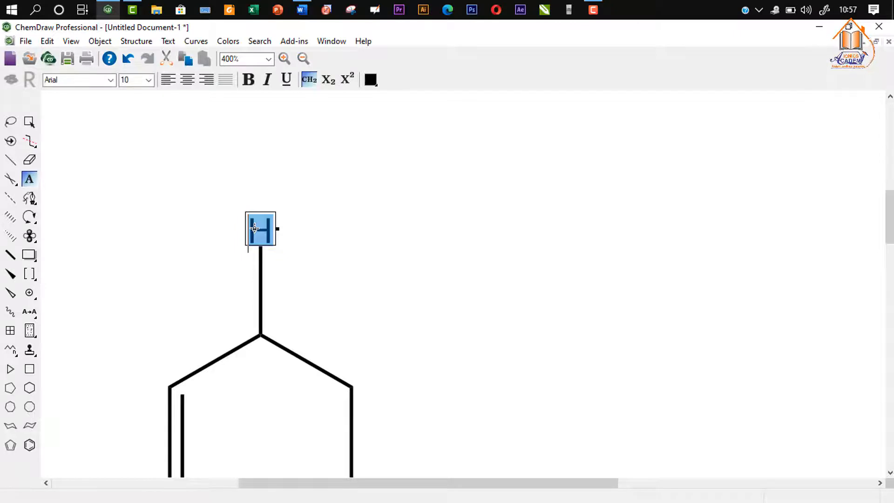
{"action": "type", "text": "CH3"}
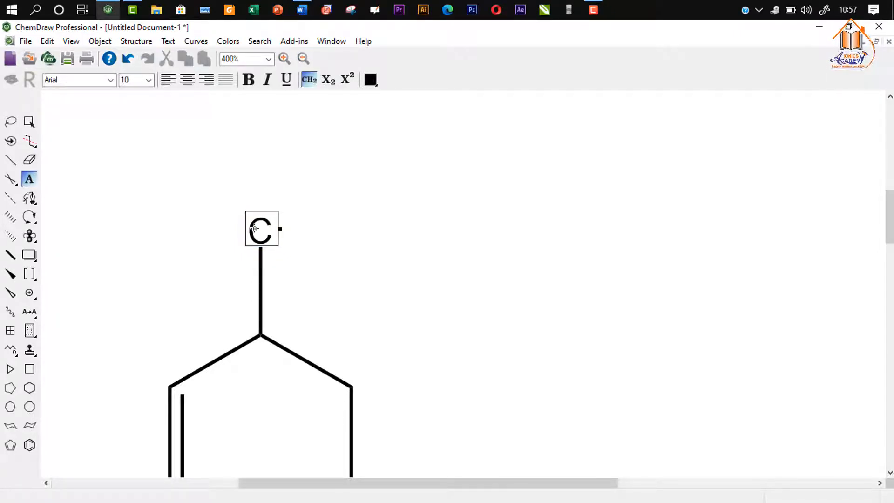
{"action": "left_click", "coordinate": [30, 125]}
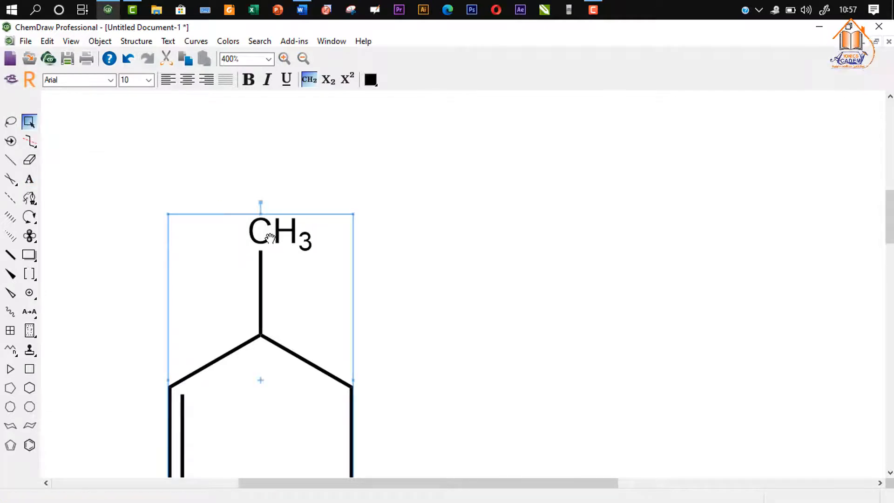
{"action": "scroll", "coordinate": [394, 253], "scroll_direction": "down", "scroll_amount": 1}
{"action": "scroll", "coordinate": [394, 253], "scroll_direction": "down", "scroll_amount": 2}
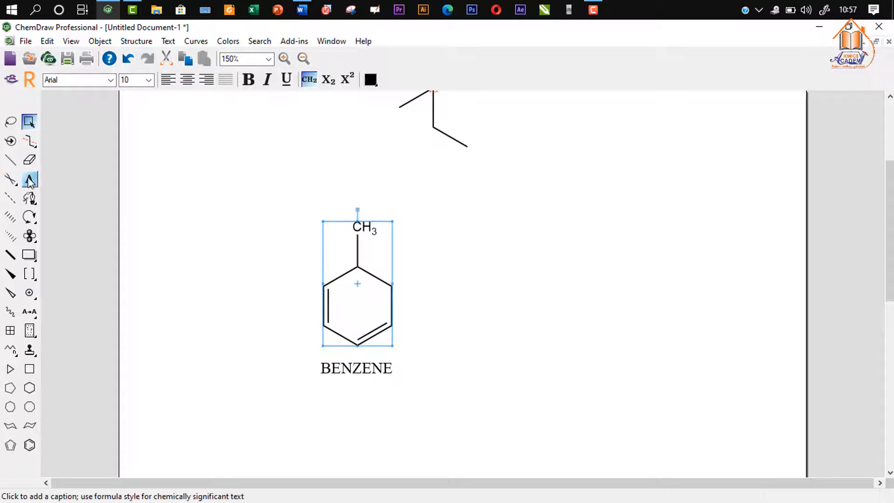
{"action": "left_click", "coordinate": [475, 258]}
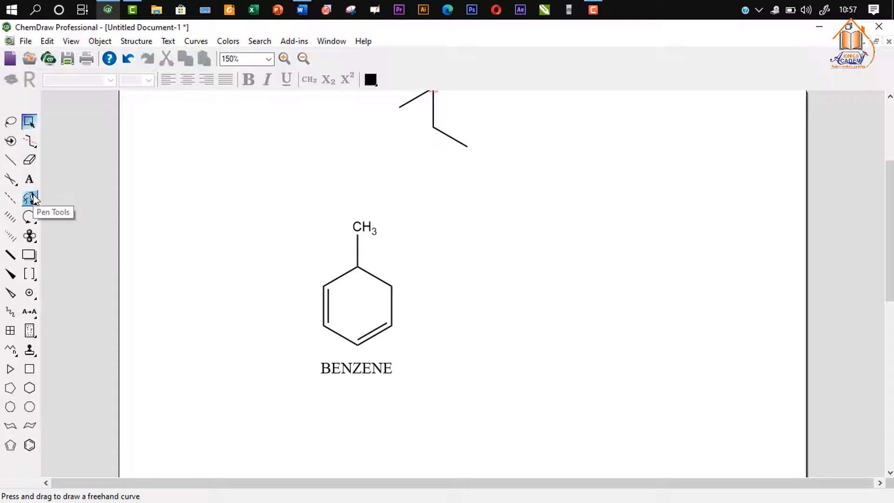
{"action": "mouse_move", "coordinate": [33, 198]}
{"action": "left_mouse_down"}
{"action": "mouse_move", "coordinate": [51, 204]}
{"action": "mouse_move", "coordinate": [49, 212]}
{"action": "left_mouse_up"}
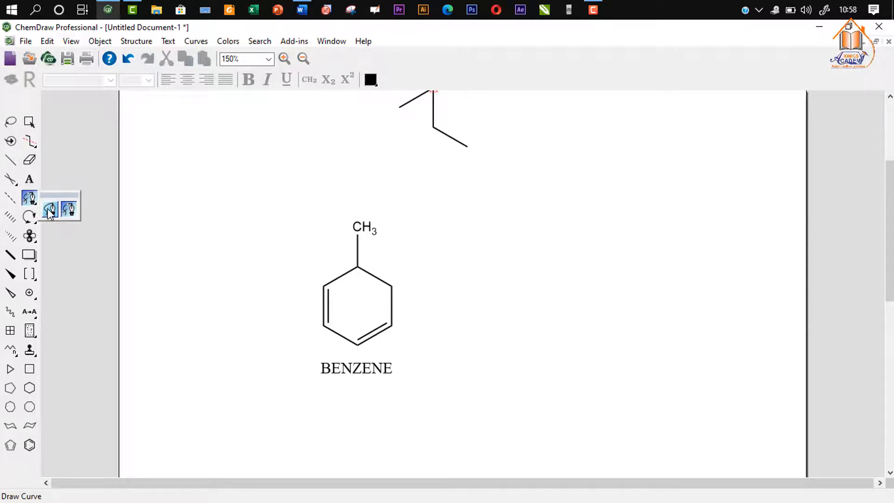
{"action": "left_click_drag", "start_coordinate": [51, 210], "coordinate": [64, 210]}
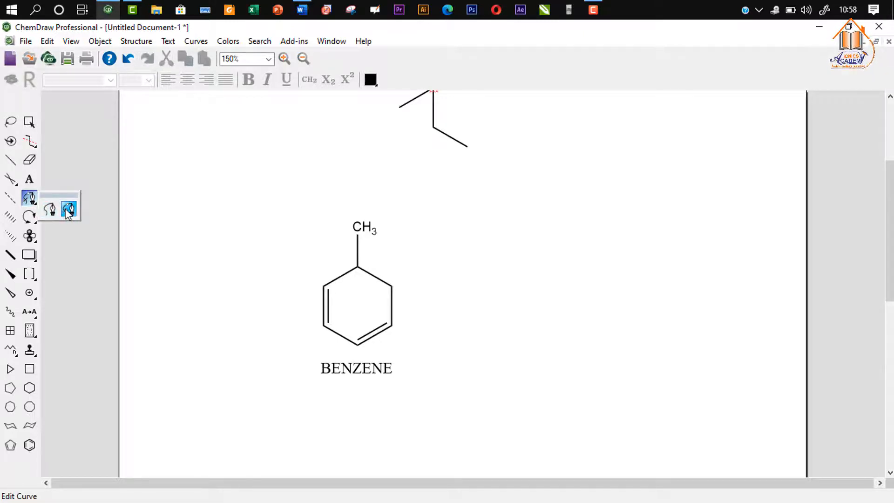
{"action": "left_click_drag", "start_coordinate": [68, 212], "coordinate": [54, 209]}
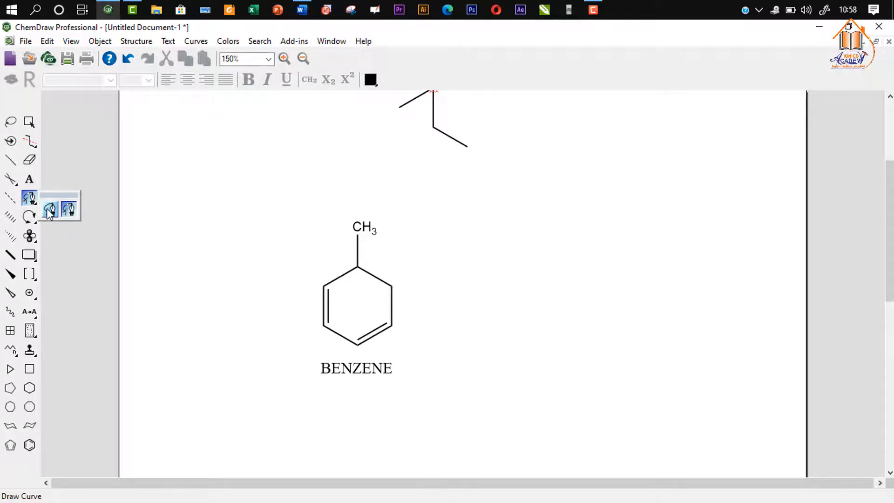
{"action": "left_click_drag", "start_coordinate": [49, 213], "coordinate": [50, 212]}
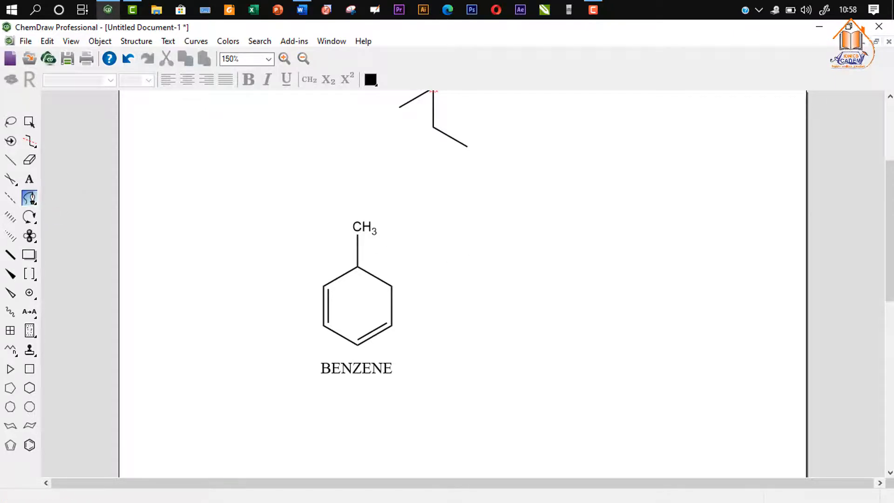
{"action": "left_click", "coordinate": [29, 121]}
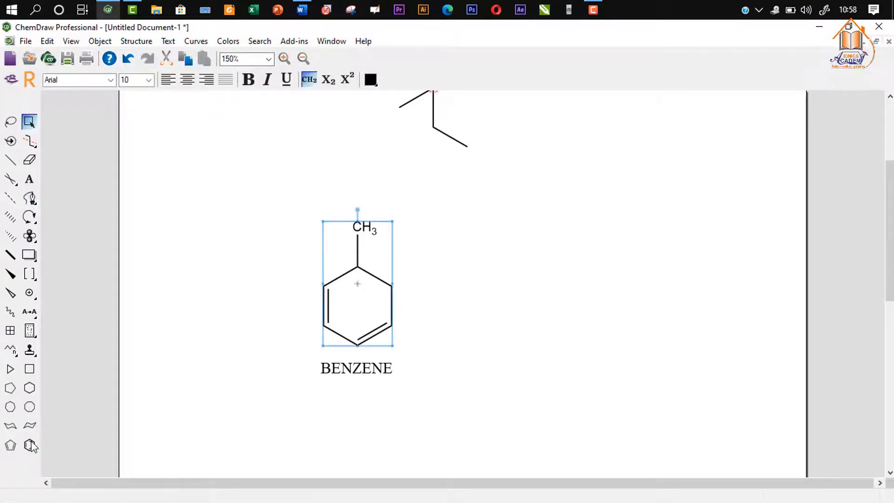
Draw a cyclopentadiene ring to the right of the methyl-substituted ring and deselect it
{"action": "left_click", "coordinate": [11, 446]}
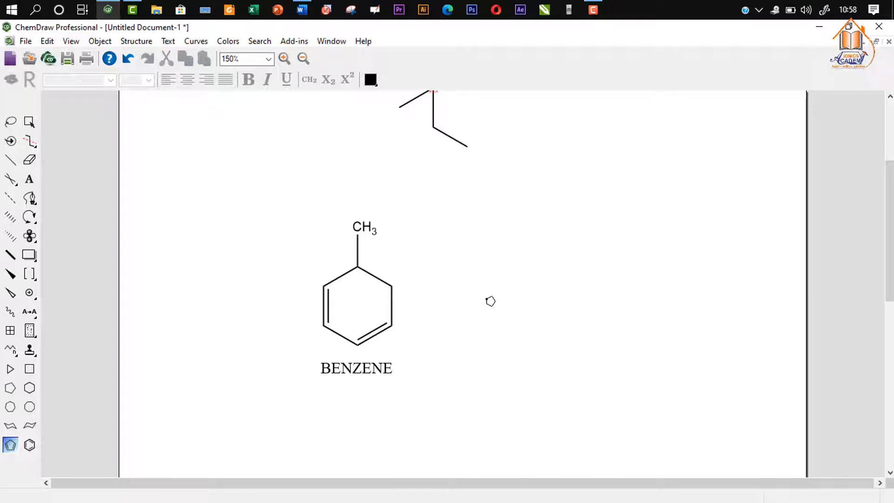
{"action": "left_click", "coordinate": [489, 301]}
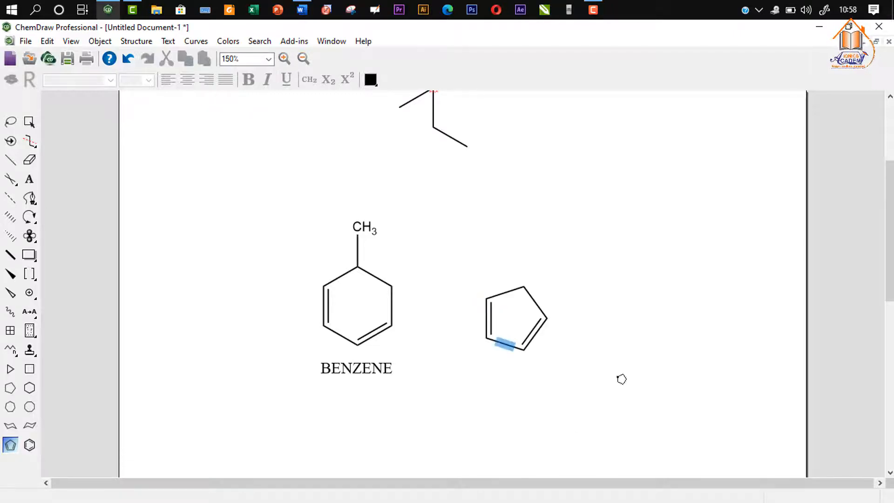
{"action": "left_click", "coordinate": [29, 121]}
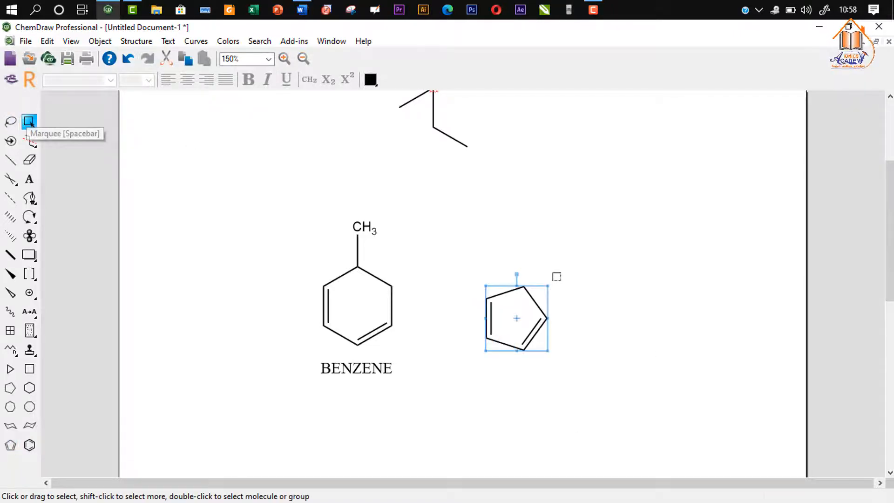
{"action": "left_click", "coordinate": [480, 254]}
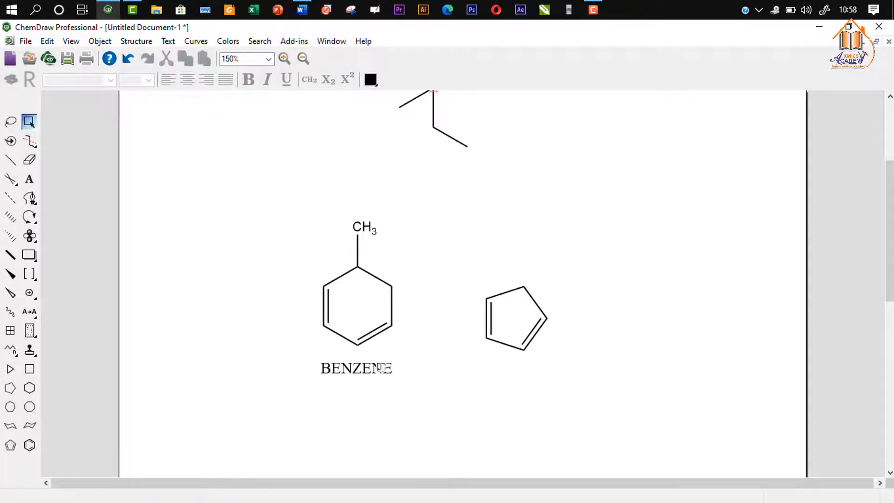
Attach a double-bonded oxygen to the cyclopentadiene ring's top vertex, and move the whole structure down and slightly left
{"action": "left_click", "coordinate": [30, 198]}
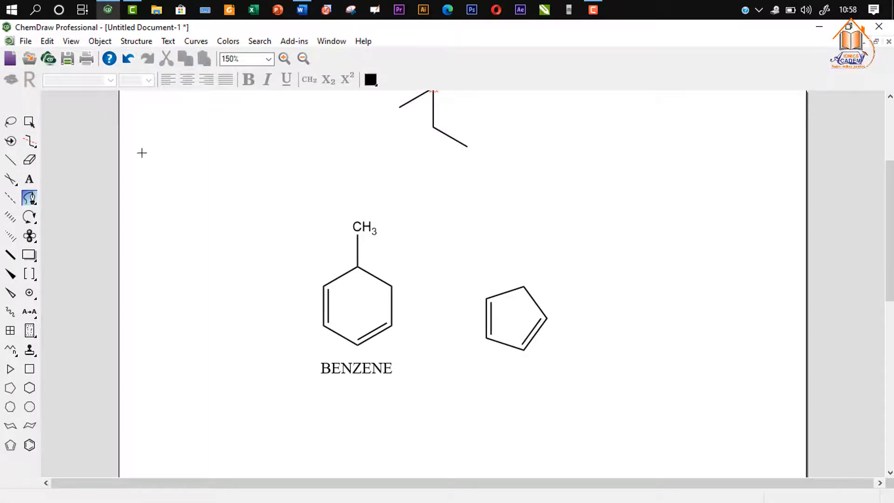
{"action": "left_click", "coordinate": [29, 122]}
{"action": "double_click", "coordinate": [510, 295]}
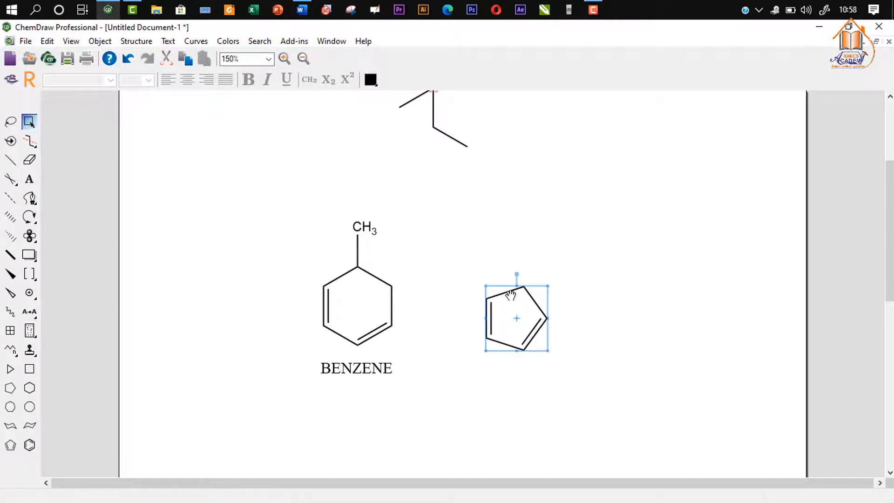
{"action": "left_click", "coordinate": [557, 256]}
{"action": "key", "text": "9"}
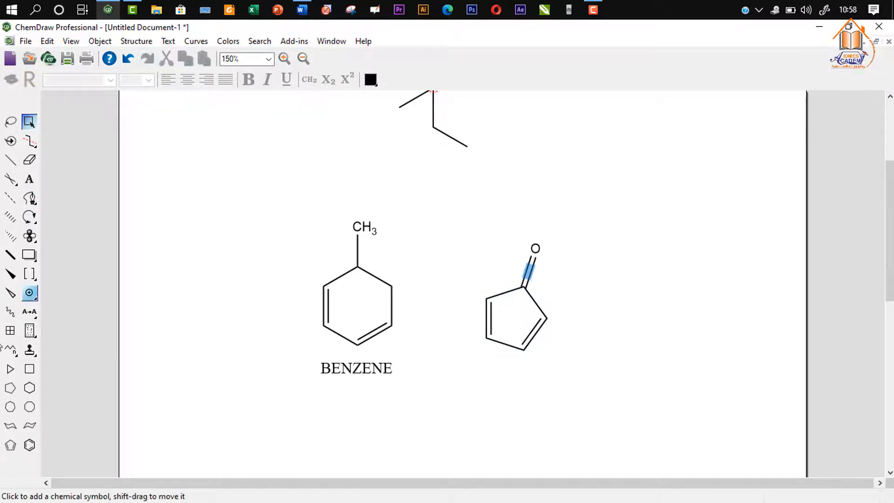
{"action": "left_click_drag", "start_coordinate": [627, 403], "coordinate": [459, 216]}
{"action": "left_click_drag", "start_coordinate": [532, 333], "coordinate": [517, 400]}
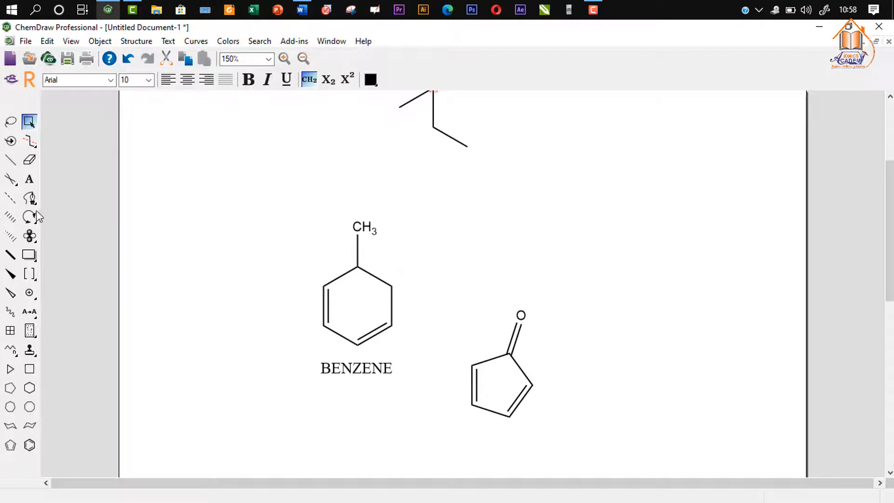
Draw a freehand curve from the CH3 group to the double bond of the oxygen, and undo it
{"action": "left_click", "coordinate": [30, 198]}
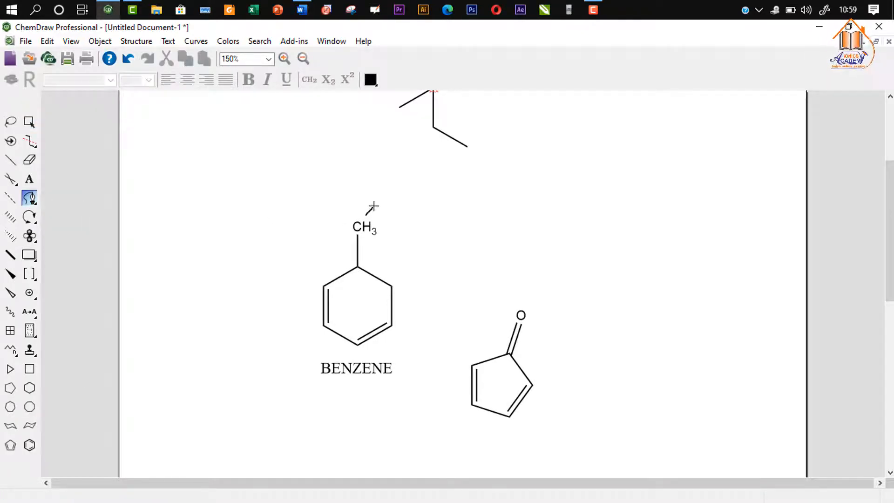
{"action": "mouse_move", "coordinate": [373, 206]}
{"action": "left_mouse_down"}
{"action": "mouse_move", "coordinate": [394, 205]}
{"action": "mouse_move", "coordinate": [403, 234]}
{"action": "left_mouse_up"}
{"action": "mouse_move", "coordinate": [402, 269]}
{"action": "left_mouse_down"}
{"action": "mouse_move", "coordinate": [433, 315]}
{"action": "mouse_move", "coordinate": [510, 330]}
{"action": "left_mouse_up"}
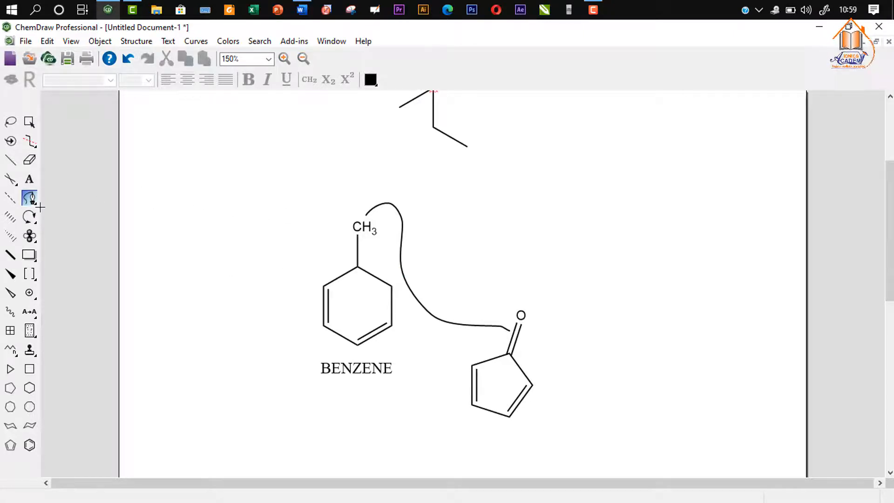
{"action": "left_click_drag", "start_coordinate": [33, 204], "coordinate": [69, 210]}
{"action": "left_click", "coordinate": [128, 58]}
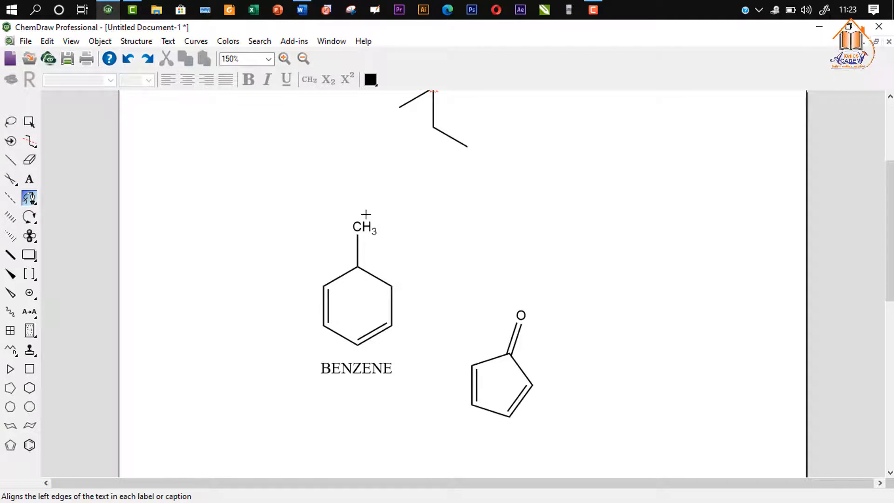
Draw a three-point Pen path from just above the CH3 label down to the C=O bond of the five-membered ring
{"action": "left_click", "coordinate": [366, 213]}
{"action": "left_click", "coordinate": [444, 308]}
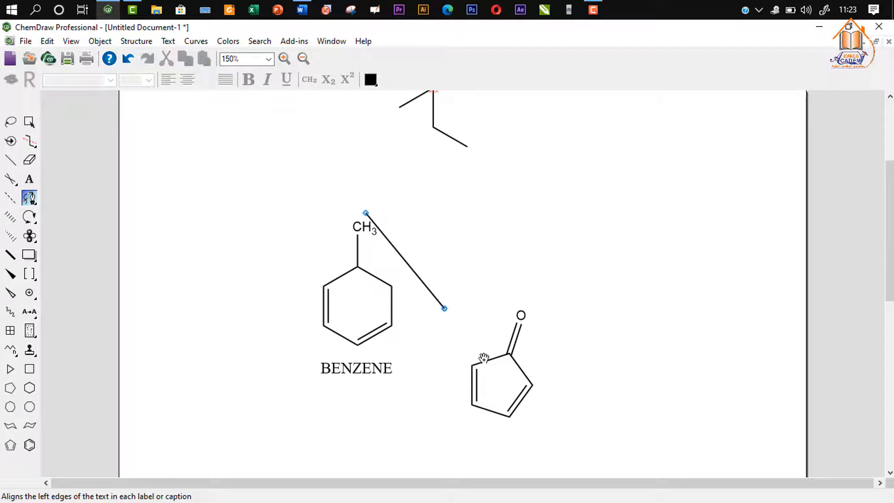
{"action": "left_click", "coordinate": [506, 340]}
Bend the Pen path into a smooth curve by pulling out direction handles at its middle point and at its CH3 end
{"action": "scroll", "coordinate": [445, 316], "scroll_direction": "up", "scroll_amount": 2}
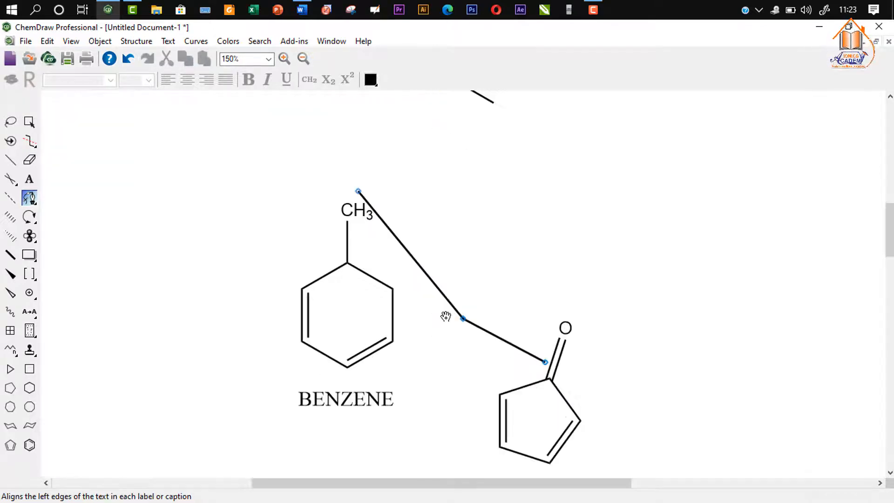
{"action": "scroll", "coordinate": [446, 316], "scroll_direction": "up", "scroll_amount": 3}
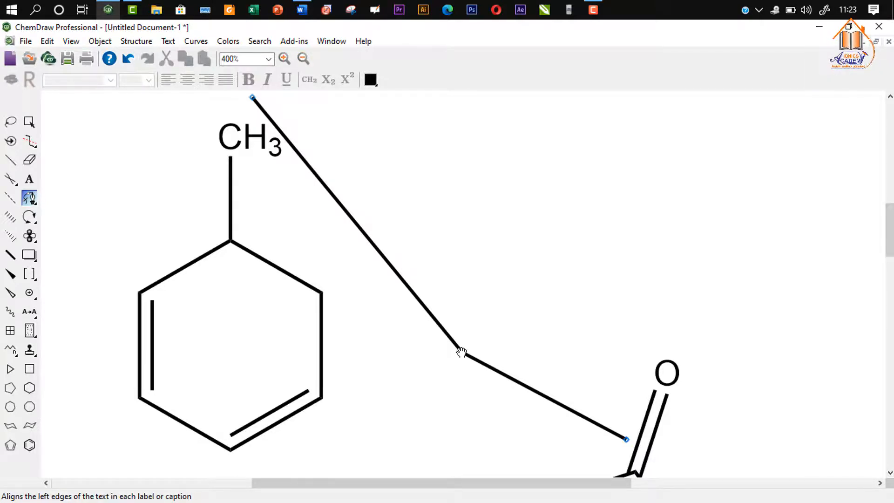
{"action": "left_click_drag", "start_coordinate": [461, 352], "coordinate": [510, 214]}
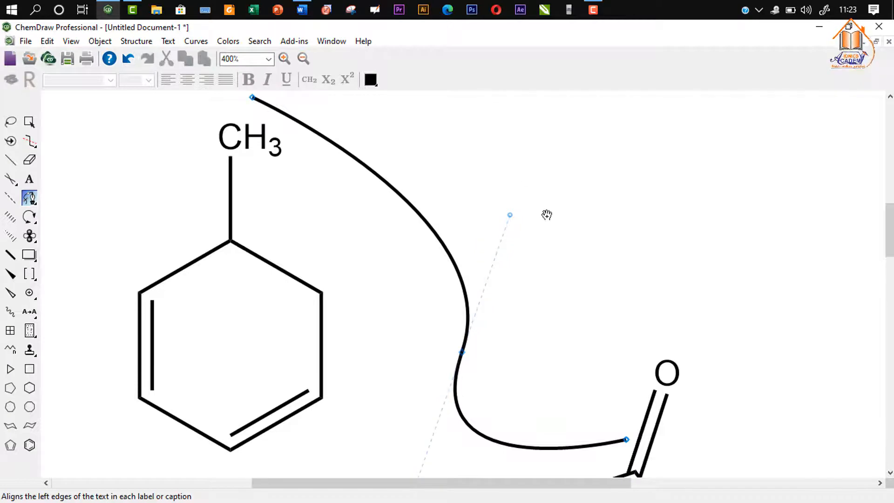
{"action": "scroll", "coordinate": [342, 249], "scroll_direction": "up", "scroll_amount": 2}
{"action": "scroll", "coordinate": [341, 248], "scroll_direction": "up", "scroll_amount": 2}
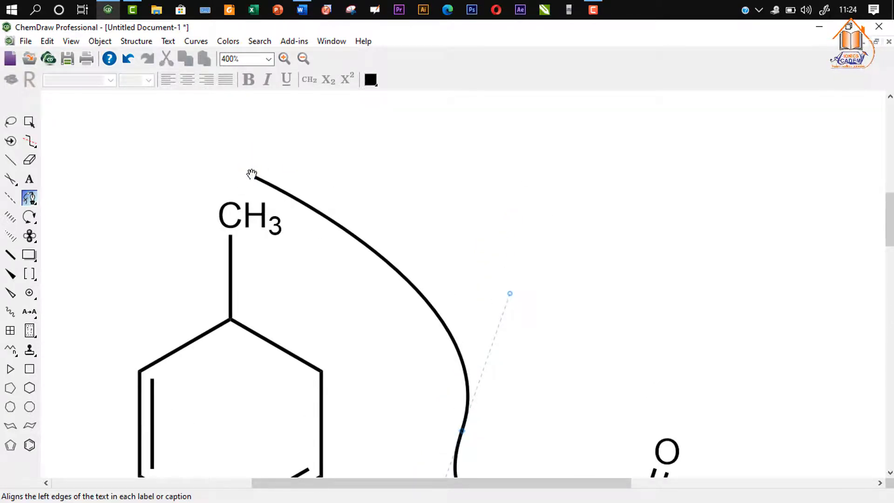
{"action": "scroll", "coordinate": [252, 174], "scroll_direction": "down", "scroll_amount": 1}
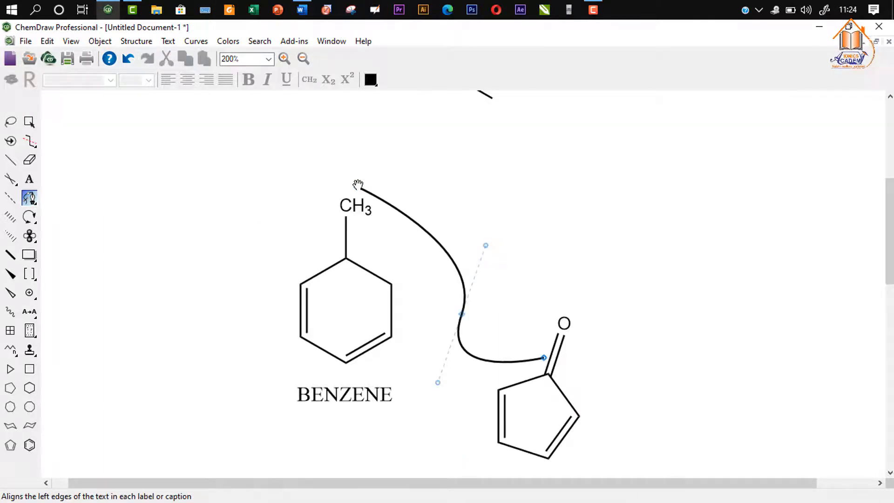
{"action": "left_click_drag", "start_coordinate": [358, 185], "coordinate": [420, 148]}
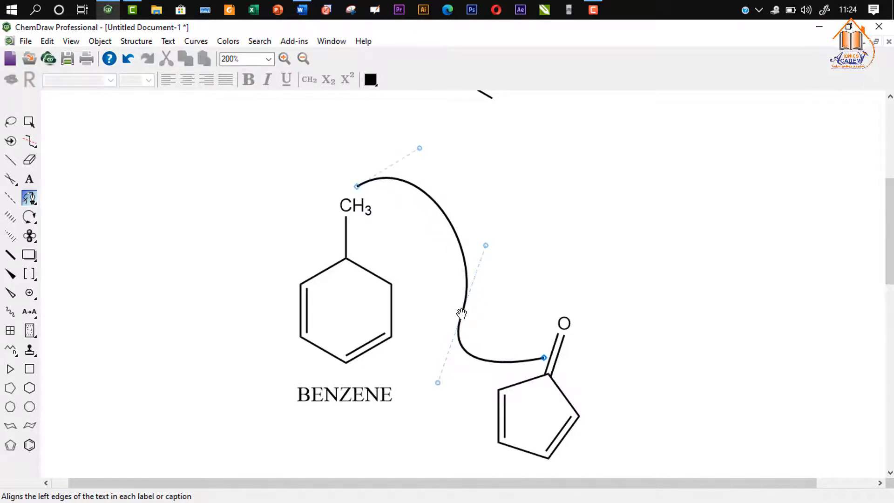
Shift the curve's middle point up and slightly left, round its end at the C=O bond, and finish editing with the curve deselected
{"action": "left_click_drag", "start_coordinate": [461, 313], "coordinate": [448, 268]}
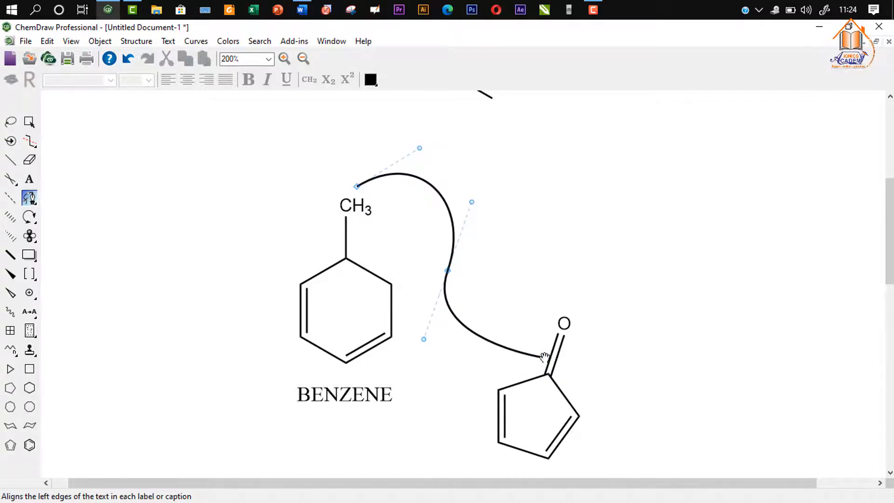
{"action": "left_click_drag", "start_coordinate": [544, 357], "coordinate": [496, 380]}
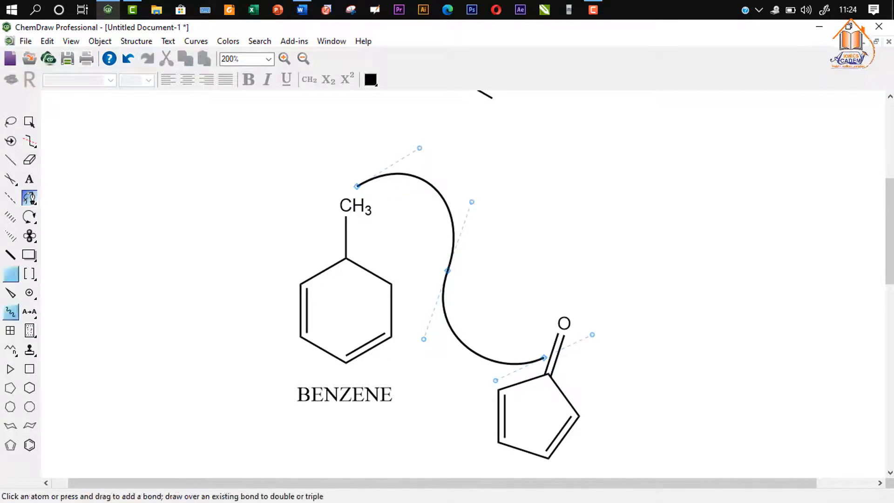
{"action": "left_click", "coordinate": [30, 124]}
{"action": "left_click", "coordinate": [521, 223]}
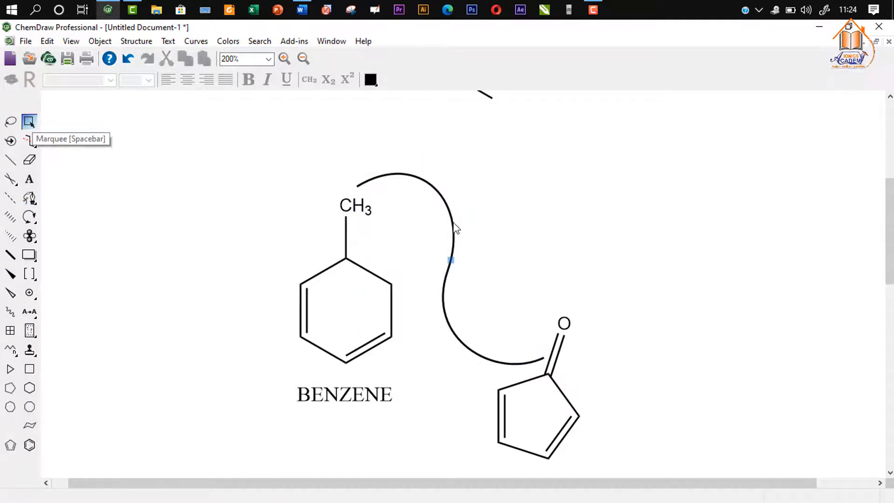
{"action": "left_click", "coordinate": [454, 225]}
{"action": "scroll", "coordinate": [656, 230], "scroll_direction": "down", "scroll_amount": 1}
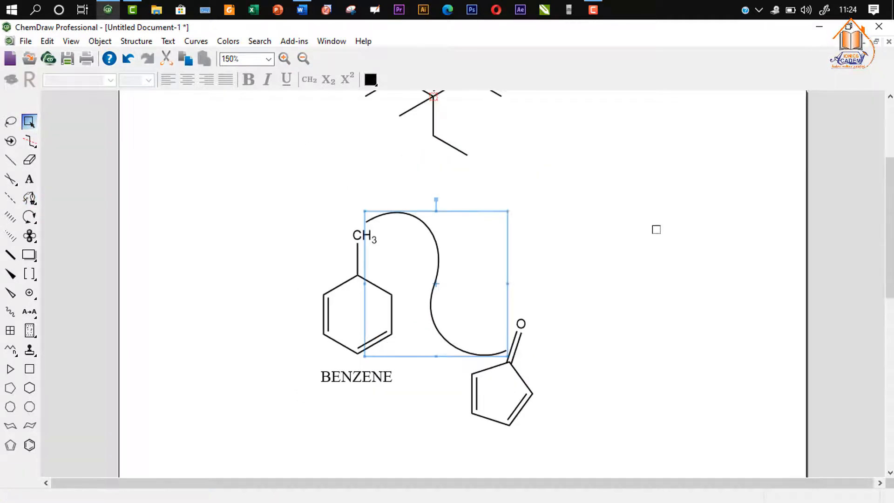
{"action": "left_click", "coordinate": [656, 232]}
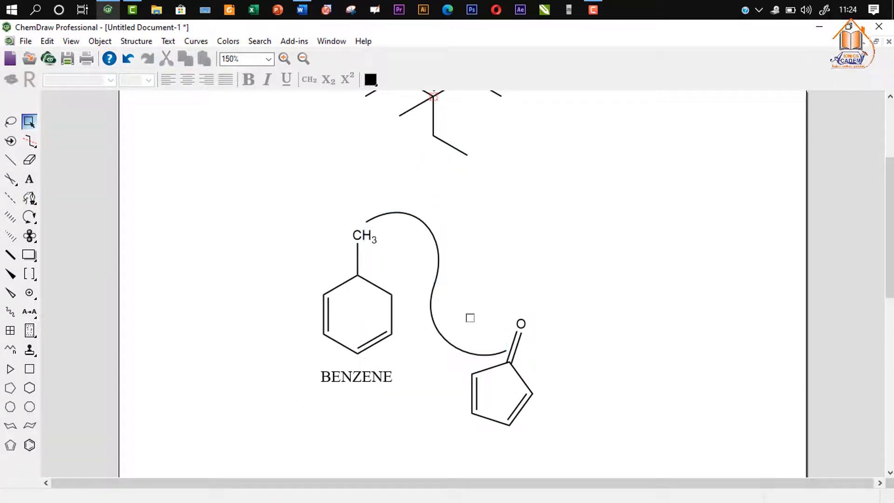
Add full arrowheads at both the start and the end of the curve
{"action": "left_click", "coordinate": [505, 356]}
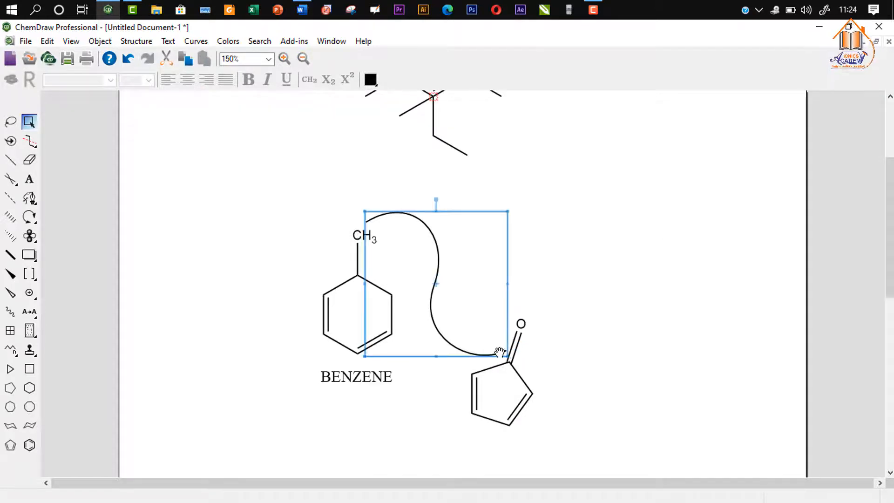
{"action": "right_click", "coordinate": [500, 352]}
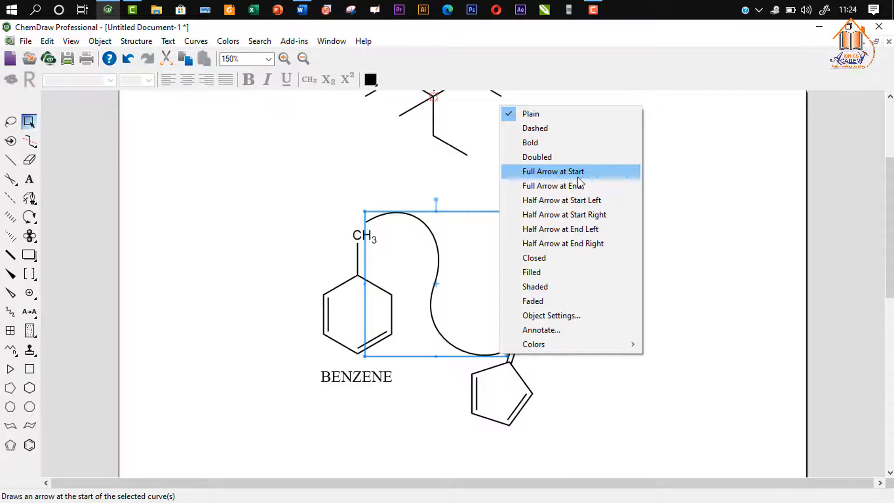
{"action": "left_click", "coordinate": [578, 176]}
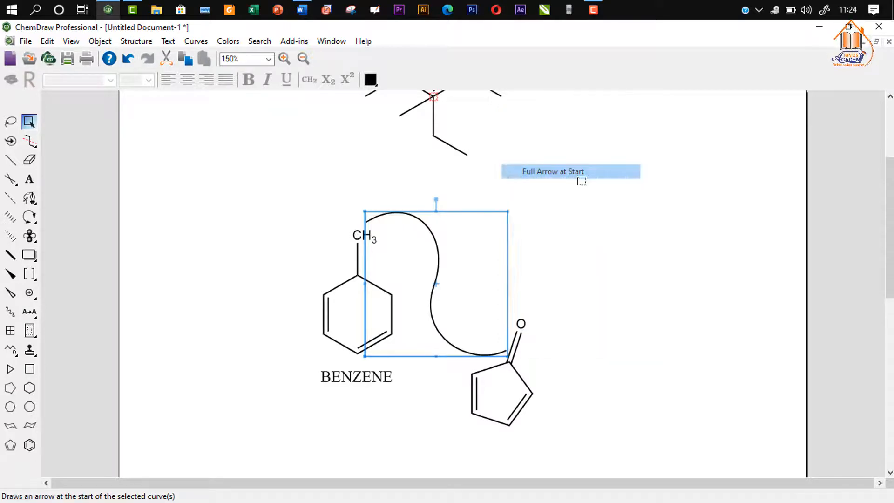
{"action": "right_click", "coordinate": [501, 353]}
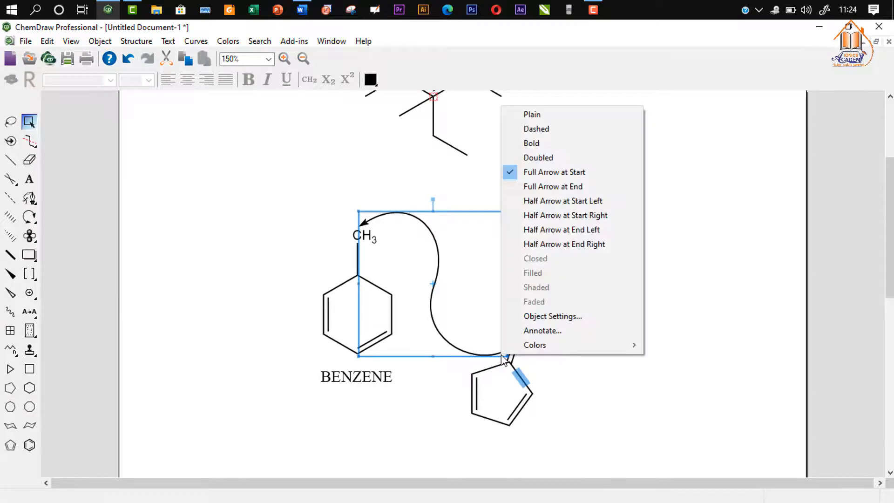
{"action": "left_click", "coordinate": [553, 187]}
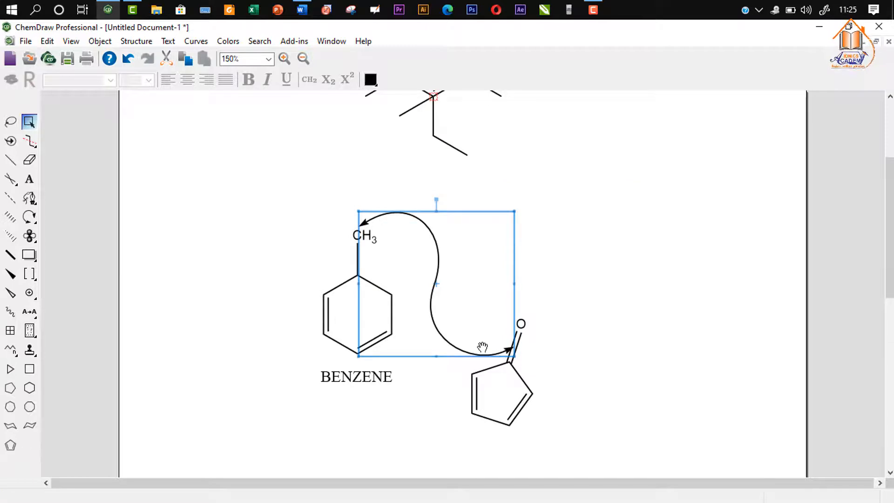
Remove the full arrowheads from the end and the start of the curve
{"action": "right_click", "coordinate": [505, 354]}
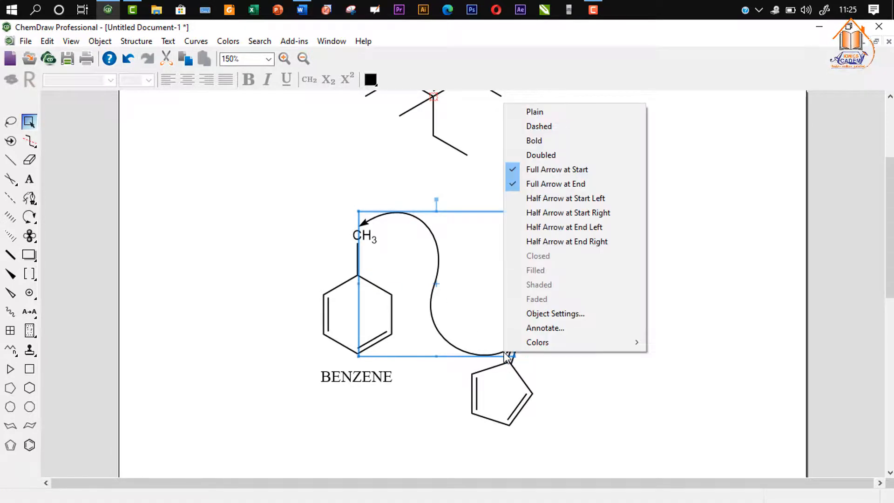
{"action": "left_click", "coordinate": [556, 184]}
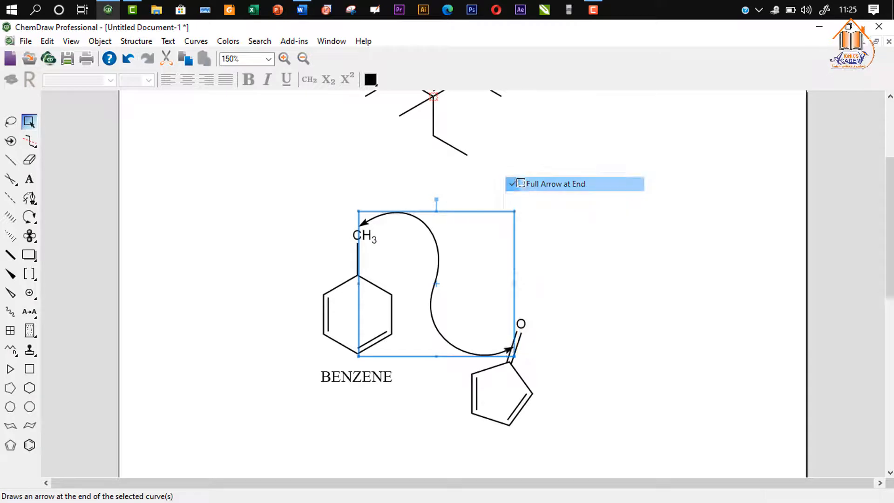
{"action": "right_click", "coordinate": [486, 353]}
{"action": "left_click", "coordinate": [518, 173]}
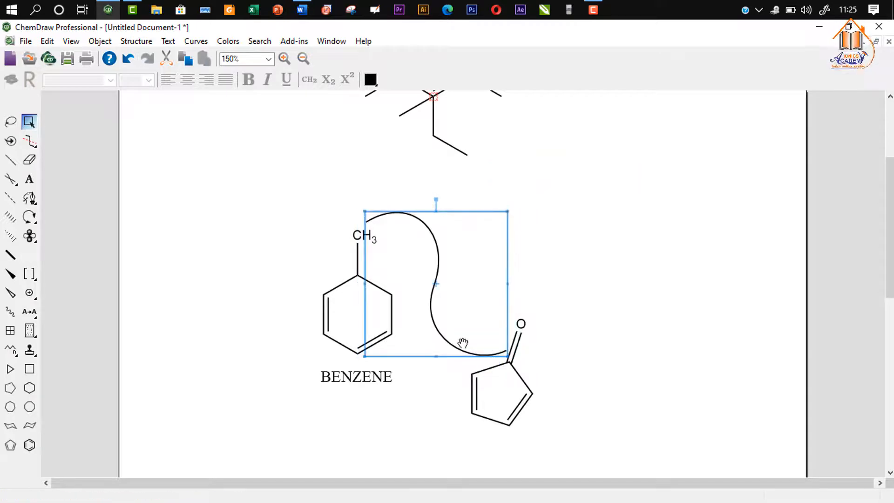
Try Half Arrow at Start Left on the curve, and replace it with Half Arrow at Start Right
{"action": "right_click", "coordinate": [481, 354]}
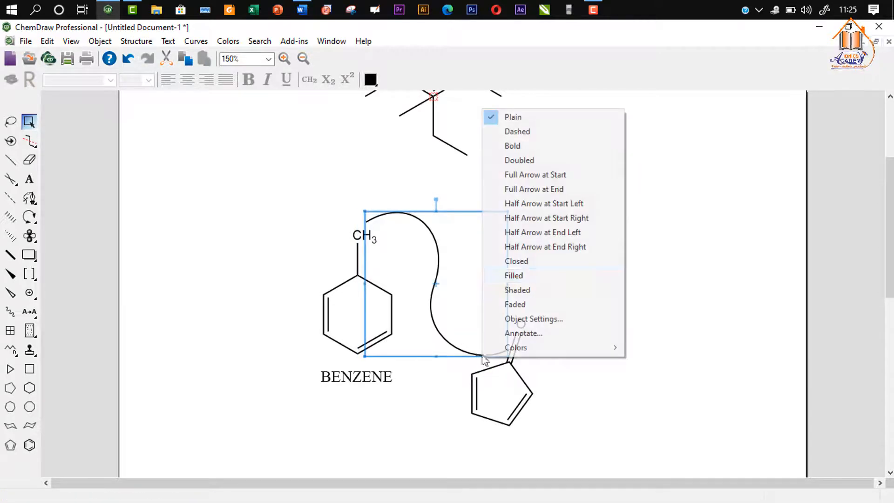
{"action": "left_click", "coordinate": [542, 208]}
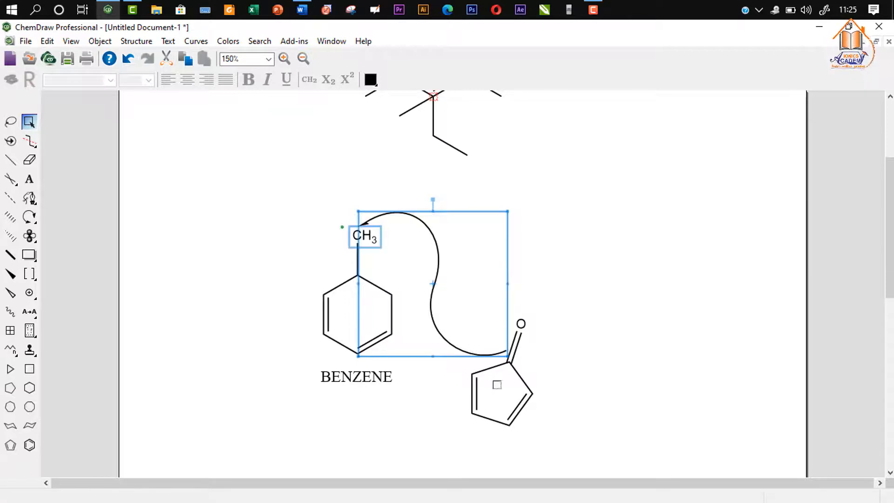
{"action": "right_click", "coordinate": [491, 353]}
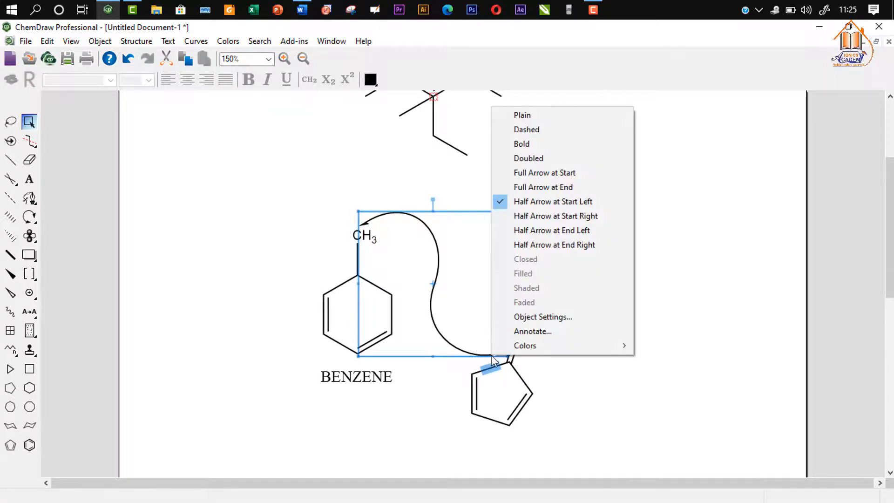
{"action": "left_click", "coordinate": [527, 217]}
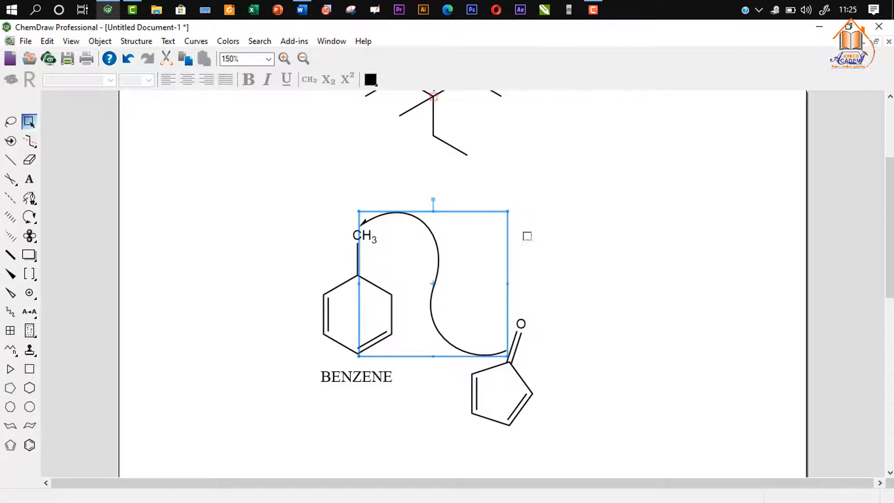
Add Half Arrow at End Right to the curve and leave everything deselected
{"action": "right_click", "coordinate": [499, 359]}
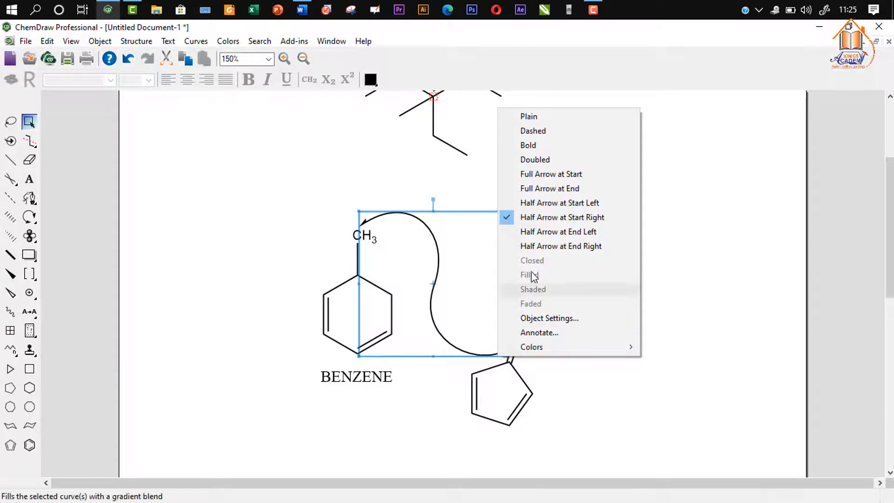
{"action": "left_click", "coordinate": [536, 247]}
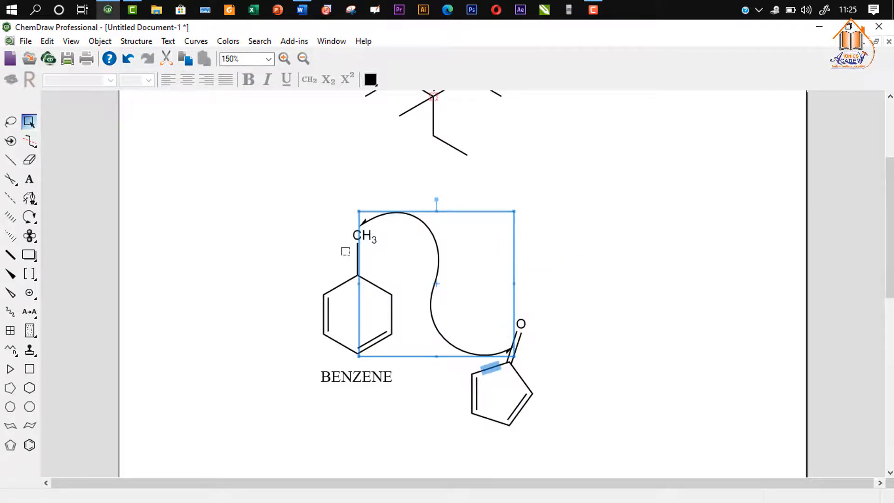
{"action": "left_click", "coordinate": [297, 188]}
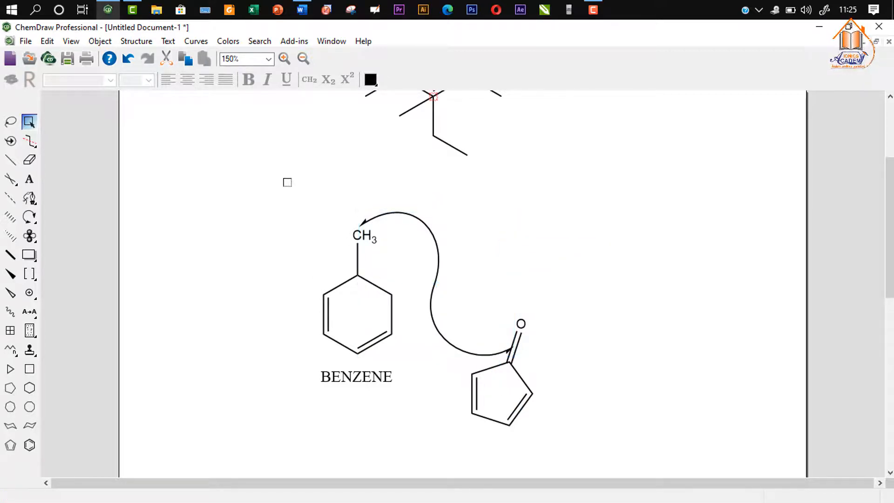
{"action": "left_click_drag", "start_coordinate": [271, 170], "coordinate": [582, 435]}
{"action": "left_click", "coordinate": [208, 332]}
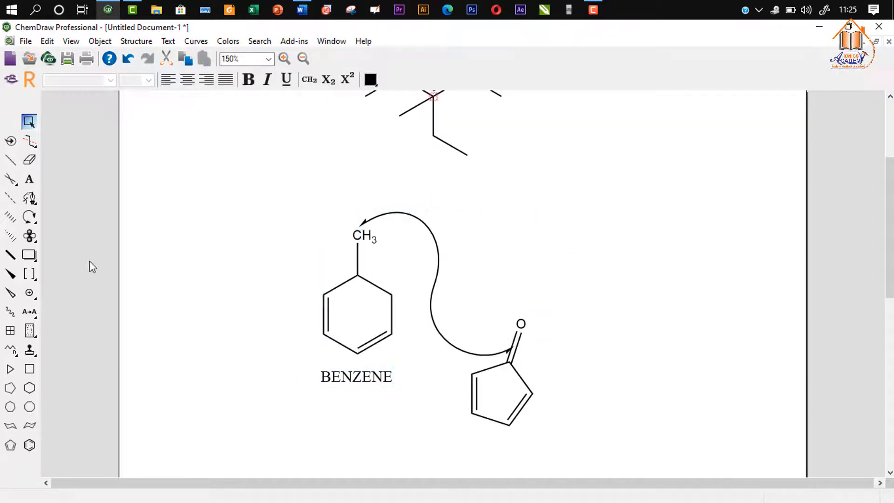
Draw a horizontal equilibrium arrow in the empty area right of the curve, above the five-membered ring
{"action": "left_click", "coordinate": [28, 219]}
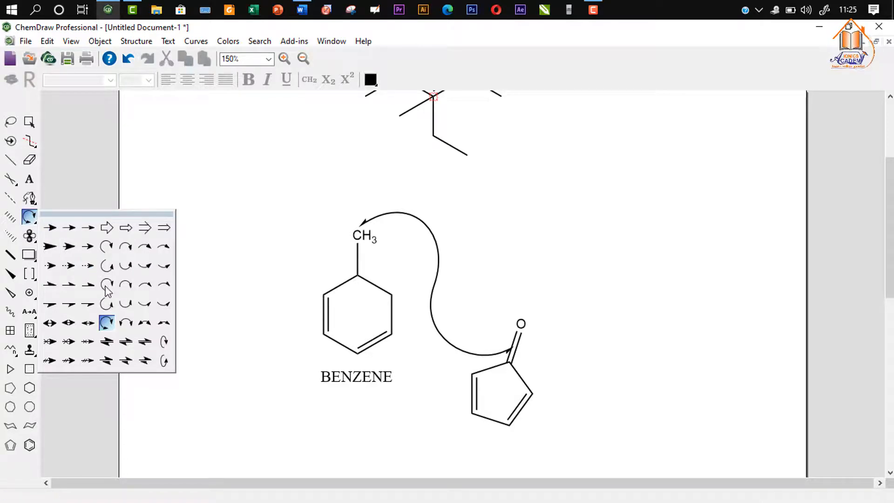
{"action": "left_click", "coordinate": [145, 343]}
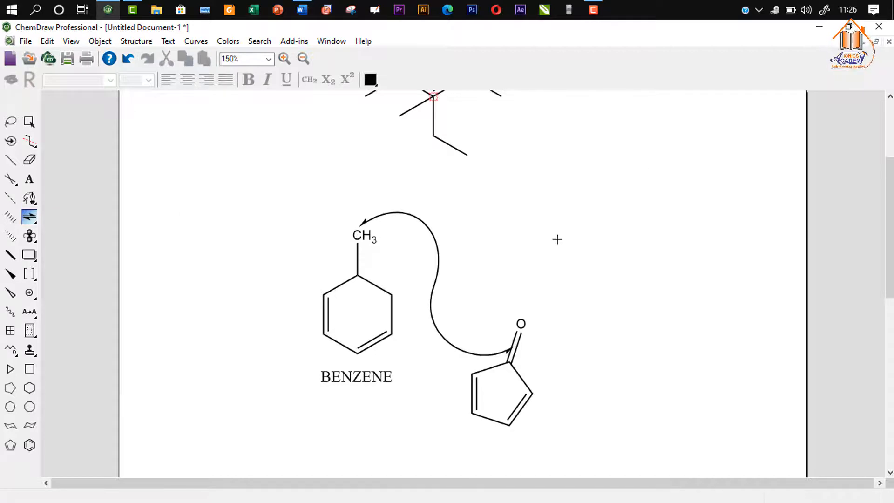
{"action": "left_click_drag", "start_coordinate": [558, 239], "coordinate": [652, 249]}
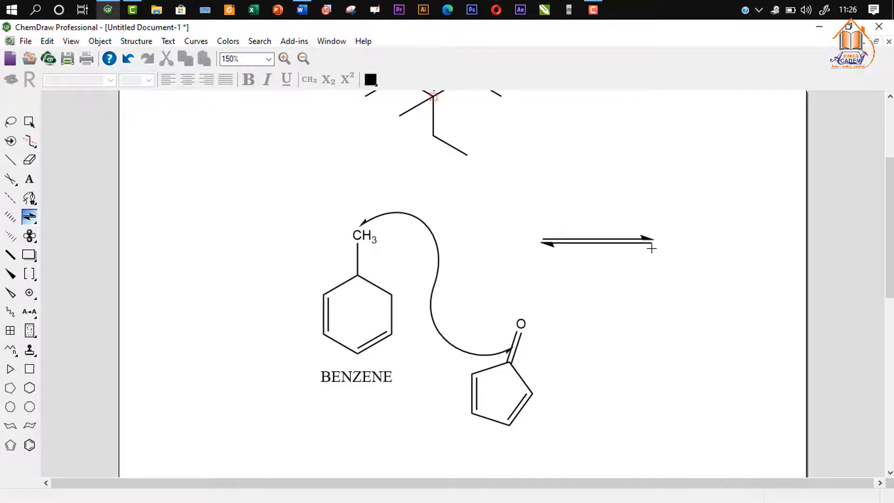
Draw a straight horizontal solid-head arrow pointing right, just above the equilibrium arrow
{"action": "left_click", "coordinate": [26, 220]}
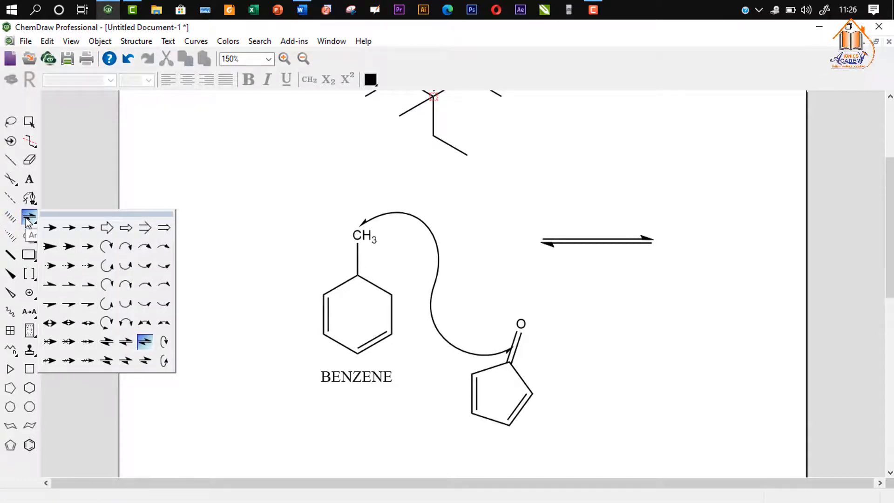
{"action": "left_click", "coordinate": [69, 227]}
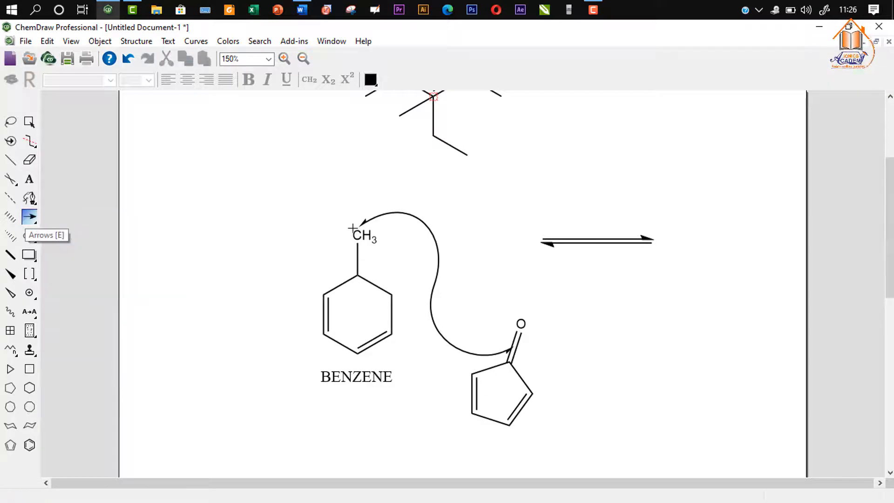
{"action": "left_click_drag", "start_coordinate": [531, 195], "coordinate": [644, 195]}
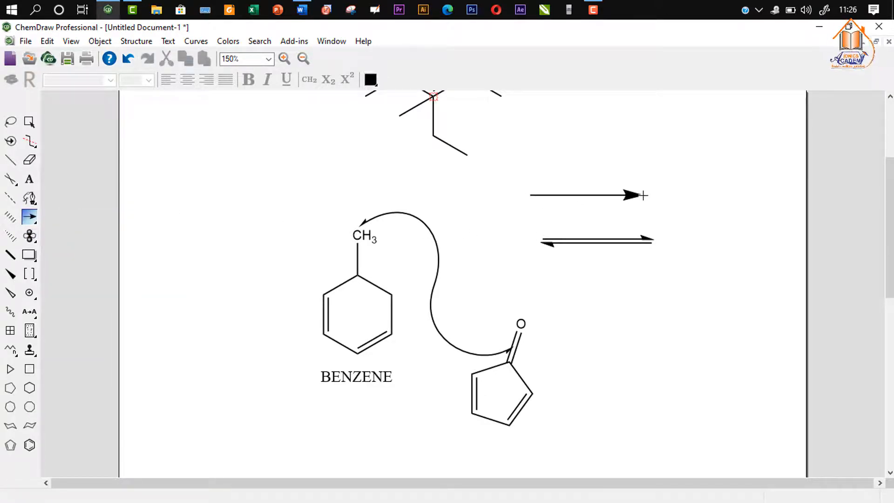
Draw a horizontal half-head arrow pointing right in the empty area above and left of the methyl group
{"action": "left_click", "coordinate": [30, 218]}
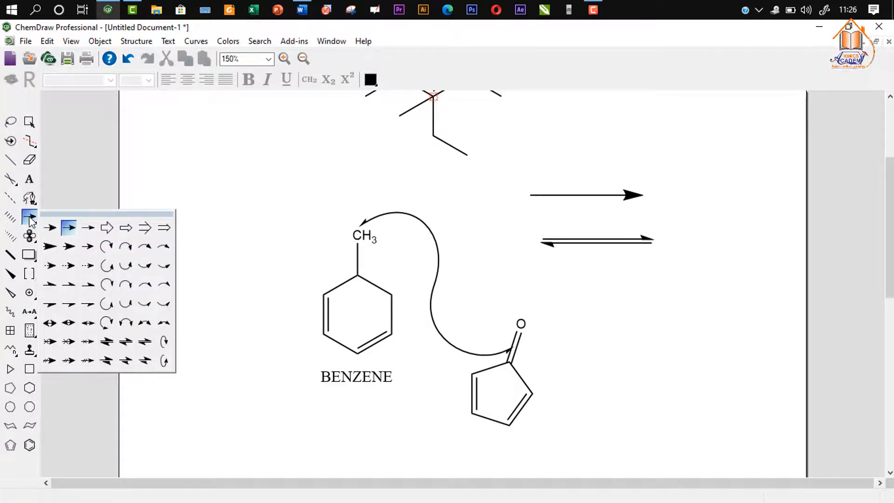
{"action": "left_click", "coordinate": [70, 285]}
{"action": "left_click_drag", "start_coordinate": [227, 159], "coordinate": [331, 157]}
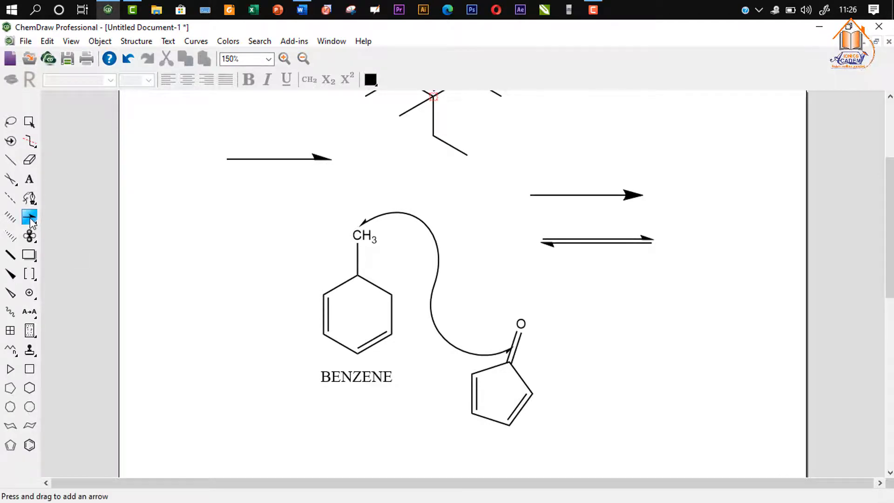
Choose the large clockwise arc arrow style and place a cyclohexane ring left of the methyl-bearing ring
{"action": "left_click_drag", "start_coordinate": [31, 221], "coordinate": [114, 249]}
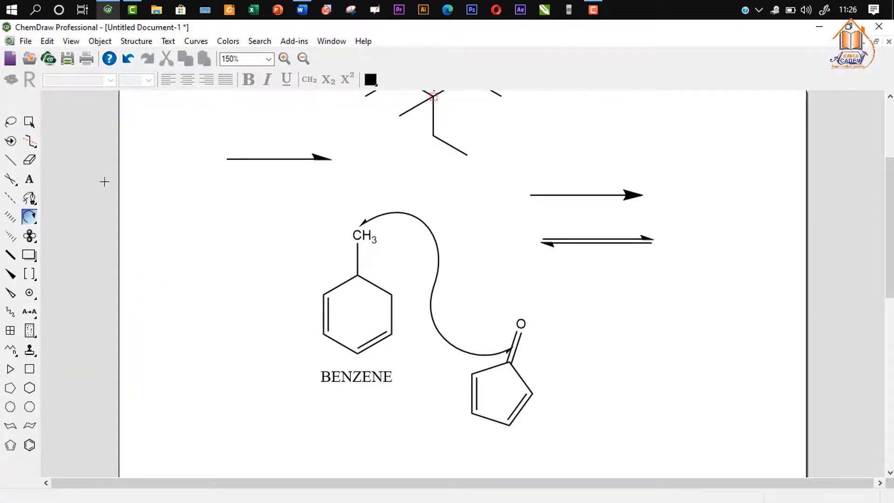
{"action": "left_click", "coordinate": [29, 122]}
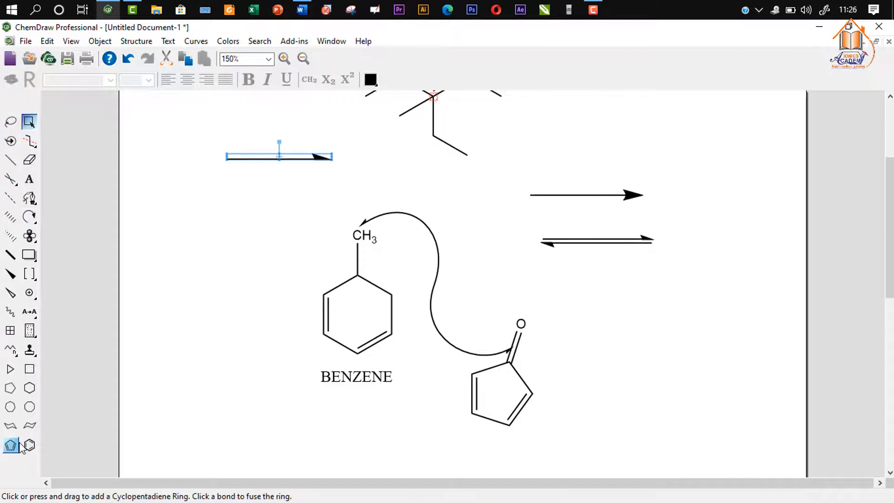
{"action": "left_click", "coordinate": [29, 388]}
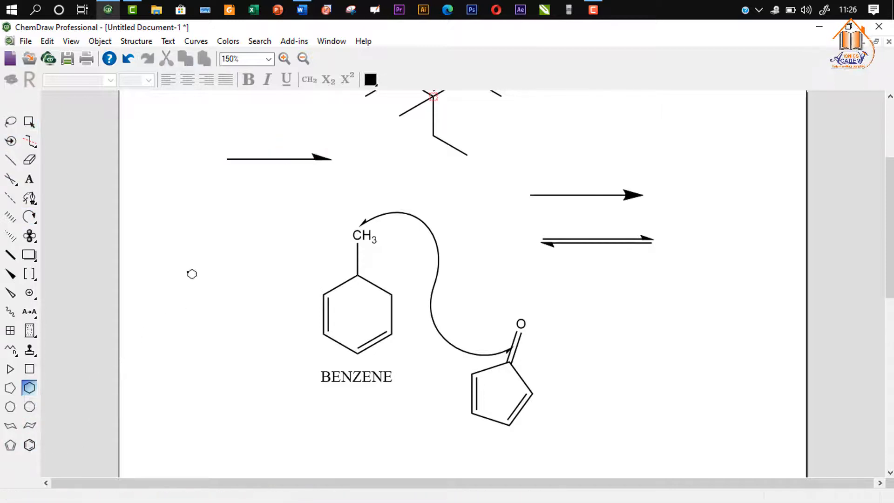
{"action": "left_click", "coordinate": [193, 303]}
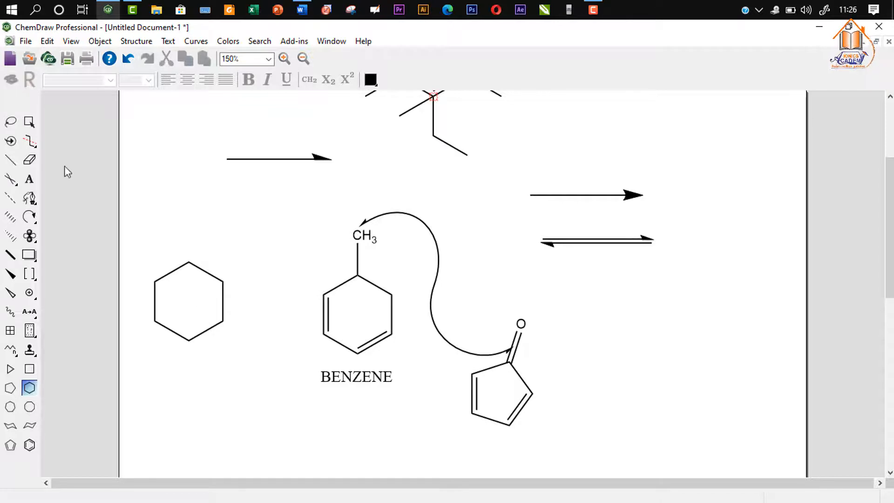
Draw a clockwise curved arrow from the cyclohexane's top vertex to its lower-right vertex and tighten its arc around the ring
{"action": "left_click", "coordinate": [30, 216]}
{"action": "left_click_drag", "start_coordinate": [189, 256], "coordinate": [230, 316]}
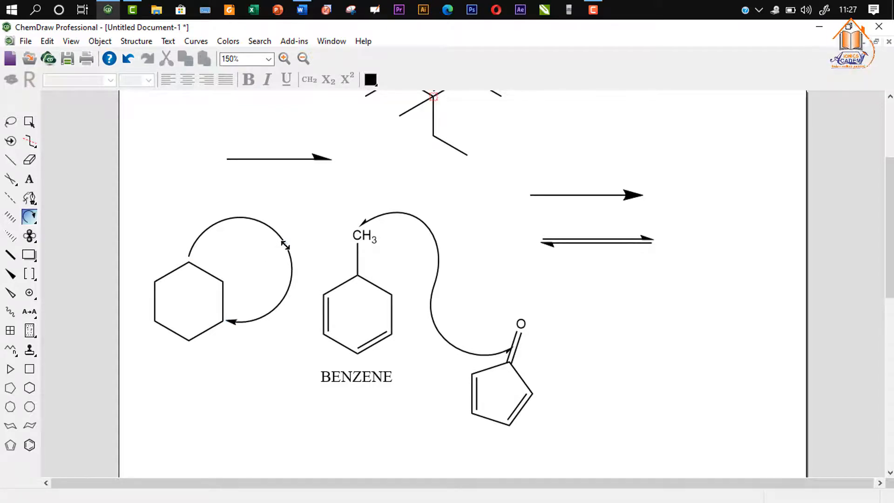
{"action": "left_click_drag", "start_coordinate": [285, 245], "coordinate": [236, 265]}
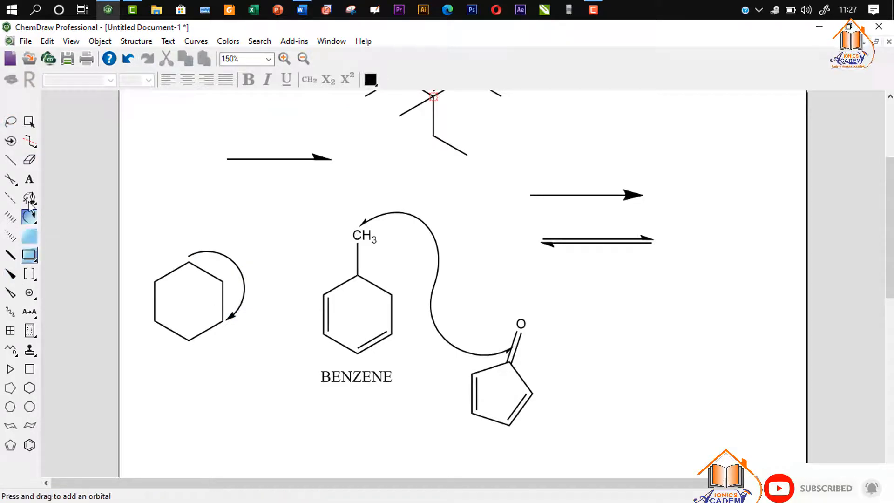
Move the tool palette slightly down and place a benzene ring right of the five-membered ring
{"action": "left_click_drag", "start_coordinate": [28, 116], "coordinate": [28, 132]}
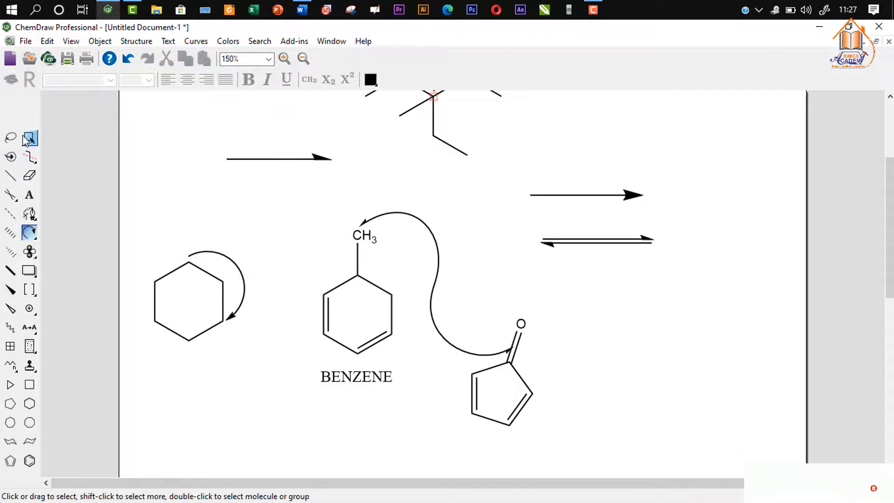
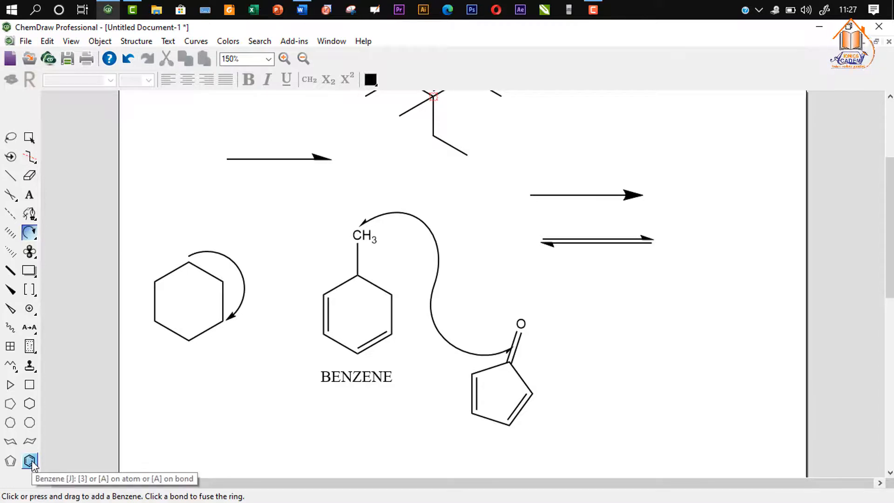
{"action": "left_click", "coordinate": [588, 343]}
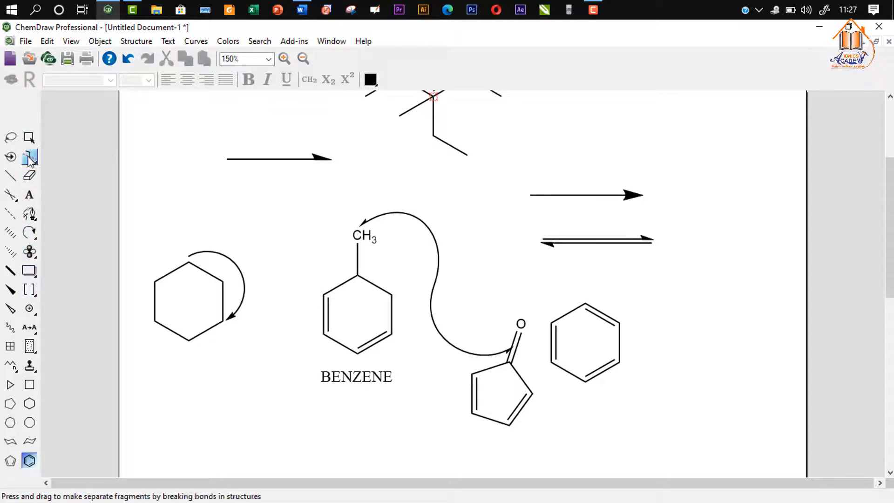
{"action": "left_click", "coordinate": [29, 140]}
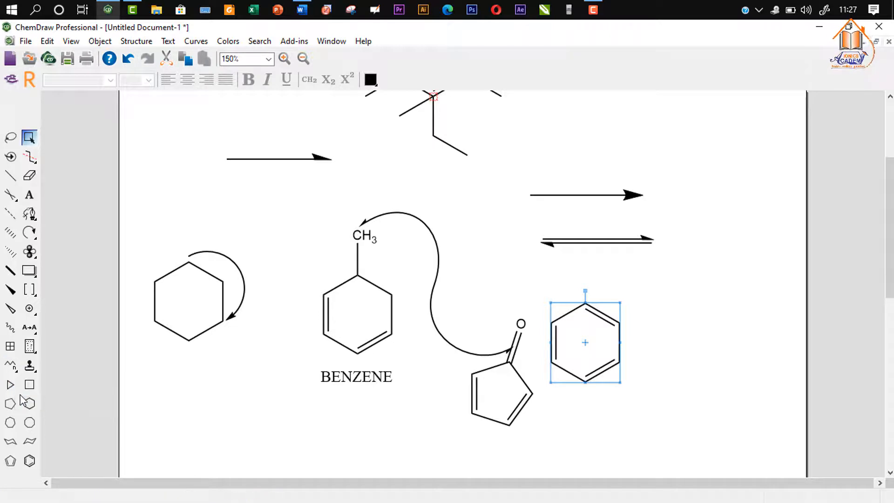
Try adding a chain of 2 carbon atoms right of the benzene ring, and undo it
{"action": "left_click", "coordinate": [10, 368]}
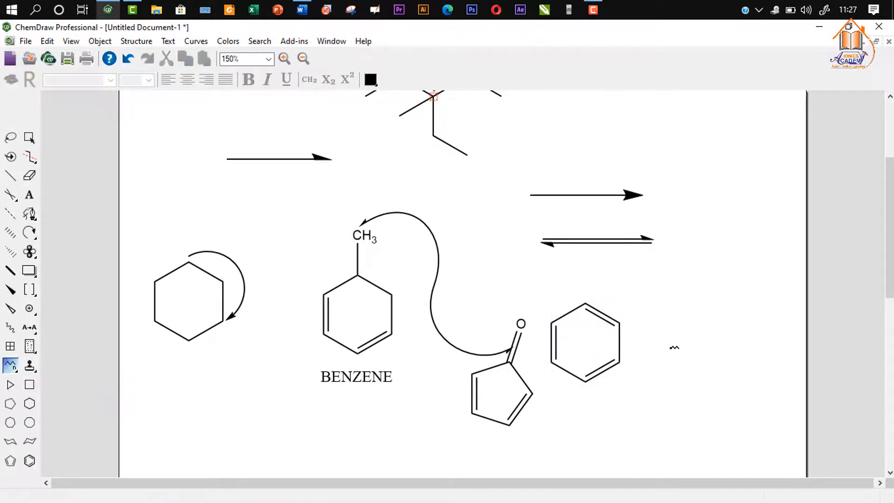
{"action": "left_click", "coordinate": [674, 347]}
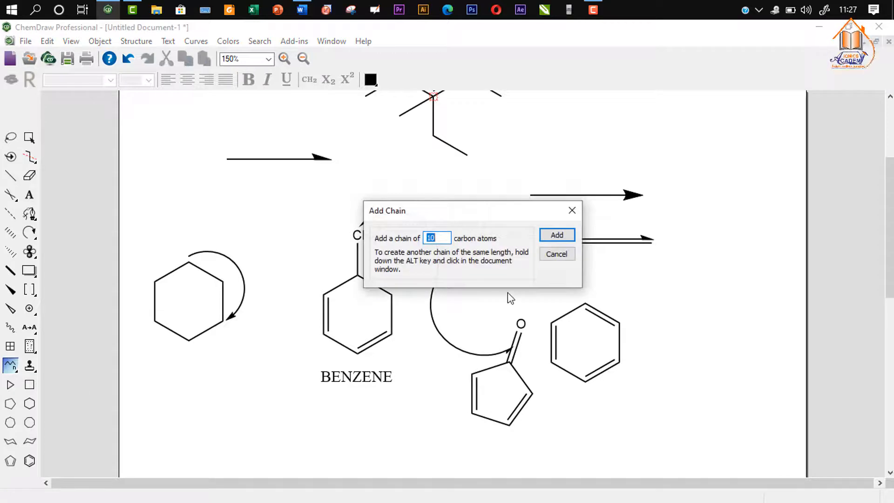
{"action": "type", "text": "2"}
{"action": "left_click", "coordinate": [575, 235]}
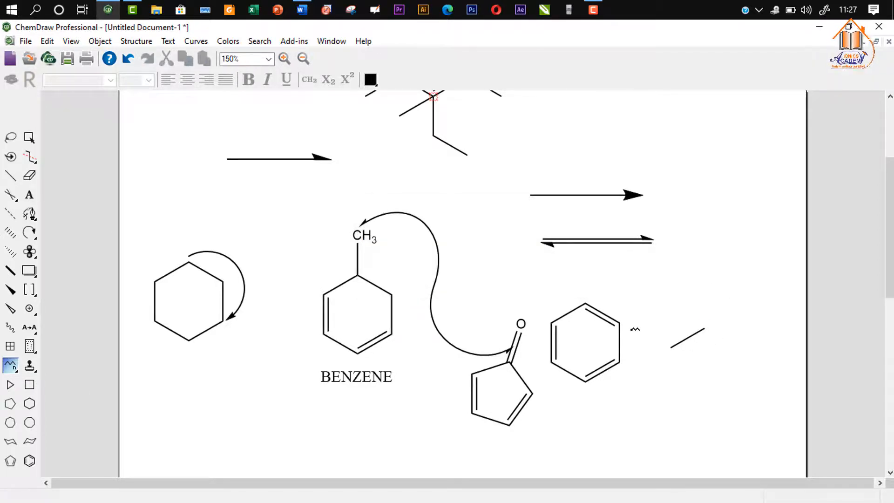
{"action": "key", "text": "ctrl+z"}
Add a chain of 3 carbon atoms right of the benzene ring and leave it deselected
{"action": "left_click", "coordinate": [684, 344]}
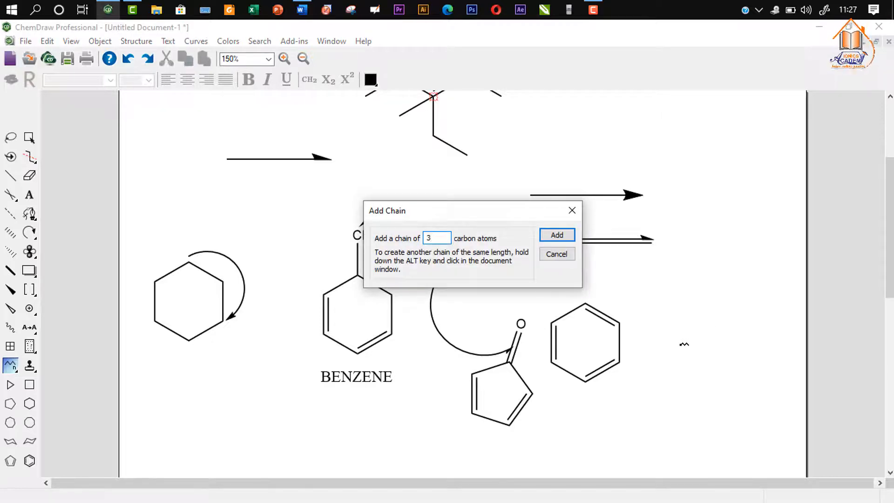
{"action": "key", "text": "Return"}
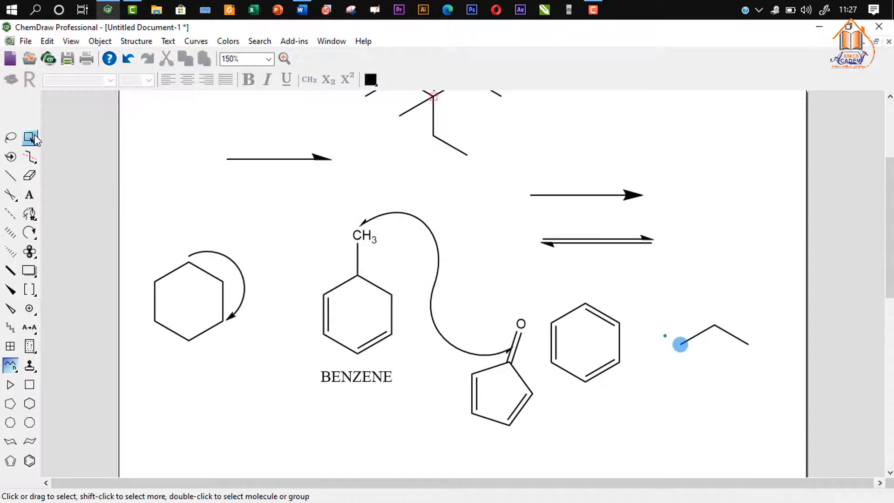
{"action": "key", "text": "space"}
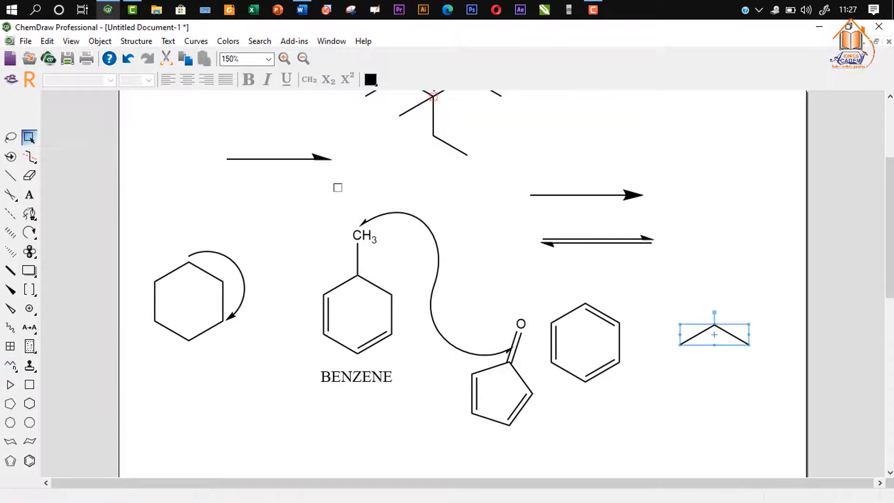
{"action": "left_click", "coordinate": [85, 239]}
Try a shallow clockwise curved arrow from the three-carbon chain to the benzene ring, and undo it
{"action": "left_click", "coordinate": [29, 233]}
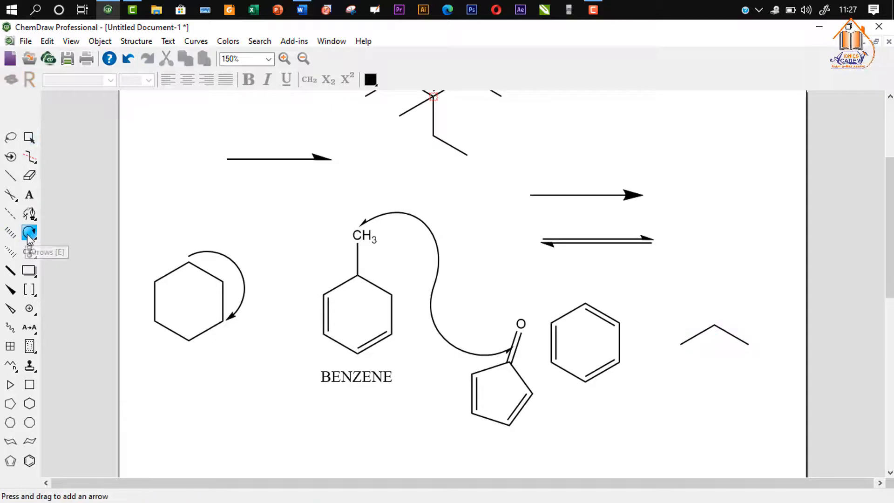
{"action": "left_click", "coordinate": [29, 233]}
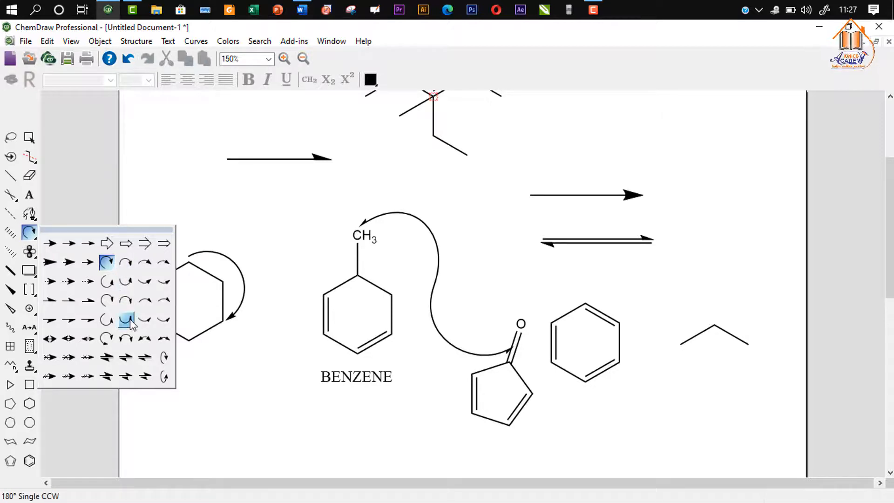
{"action": "left_click", "coordinate": [145, 264]}
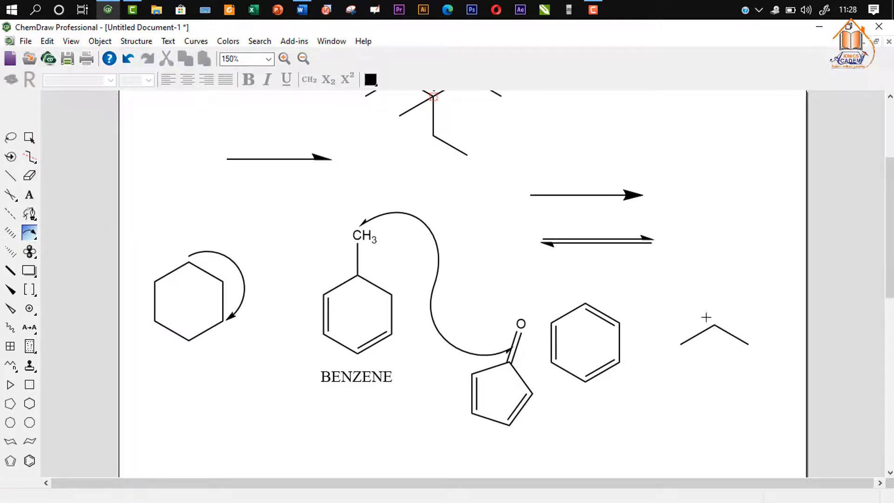
{"action": "left_click_drag", "start_coordinate": [707, 317], "coordinate": [616, 316]}
{"action": "key", "text": "ctrl+z"}
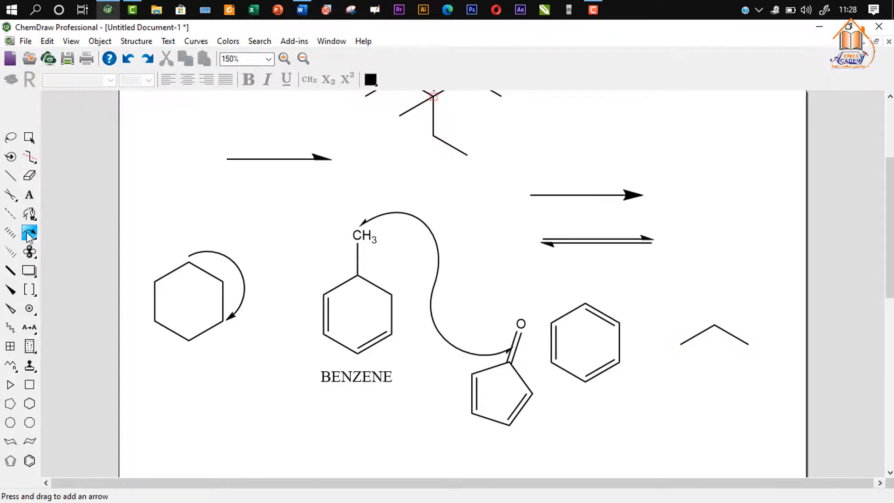
Draw a shallow counterclockwise curved arrow from the chain's middle carbon to just above the benzene ring's top vertex
{"action": "left_click", "coordinate": [29, 234]}
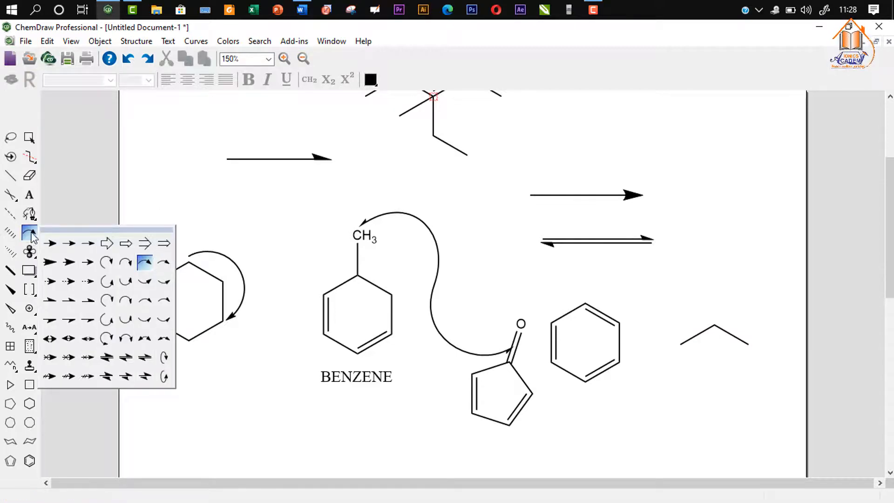
{"action": "left_click", "coordinate": [151, 284]}
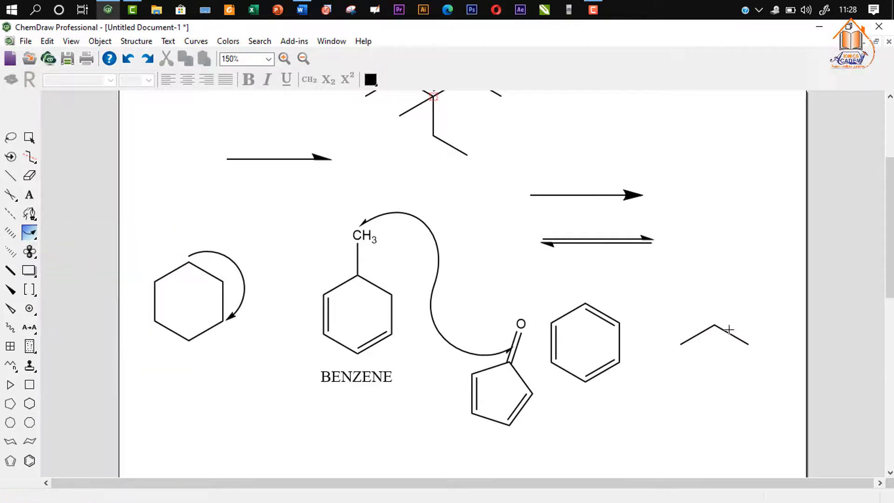
{"action": "left_click_drag", "start_coordinate": [697, 301], "coordinate": [587, 302]}
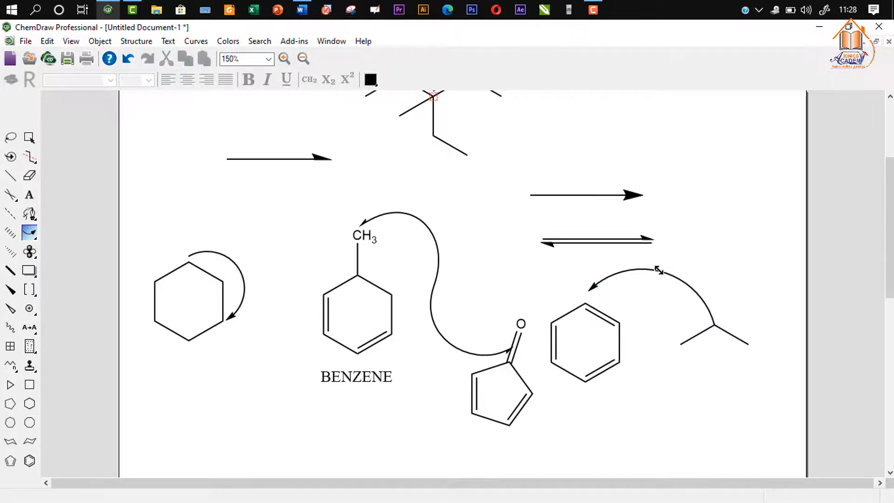
Extend the curved arrow's head to the benzene ring's top vertex and adjust its arc to pass below the equilibrium arrow
{"action": "left_click_drag", "start_coordinate": [658, 270], "coordinate": [666, 228]}
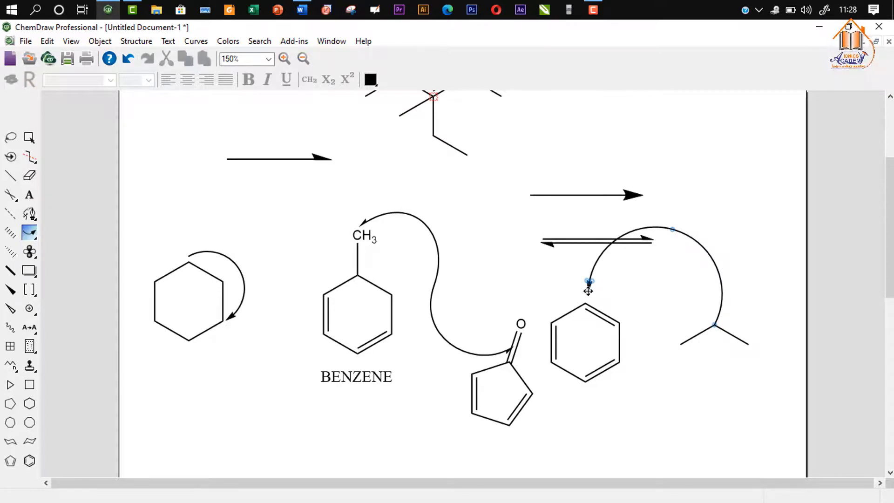
{"action": "scroll", "coordinate": [588, 291], "scroll_direction": "up", "scroll_amount": 2}
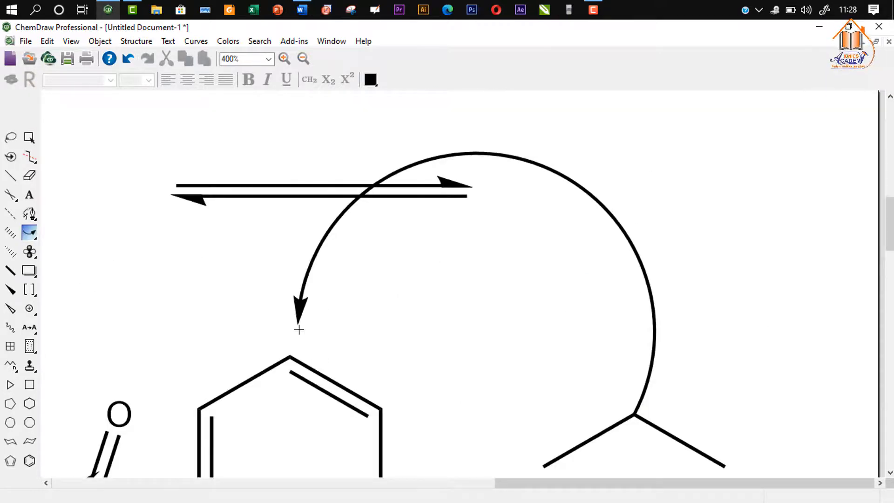
{"action": "left_click_drag", "start_coordinate": [296, 331], "coordinate": [286, 355]}
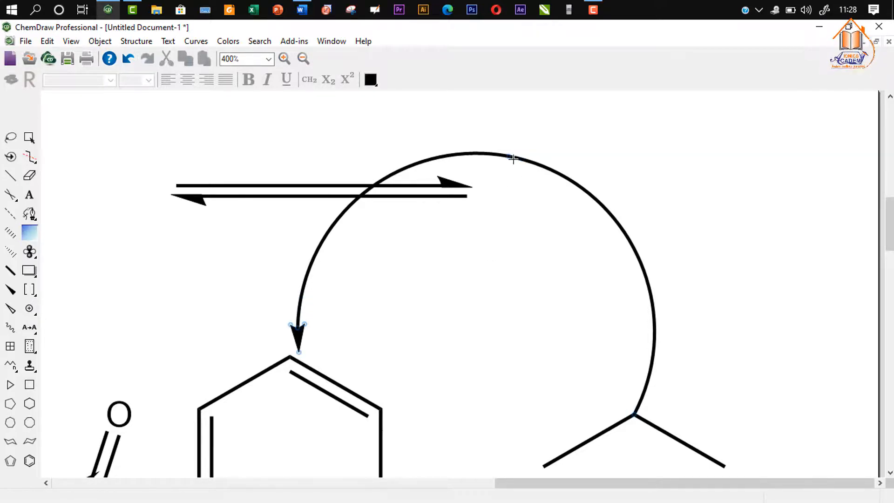
{"action": "left_click_drag", "start_coordinate": [510, 157], "coordinate": [501, 258]}
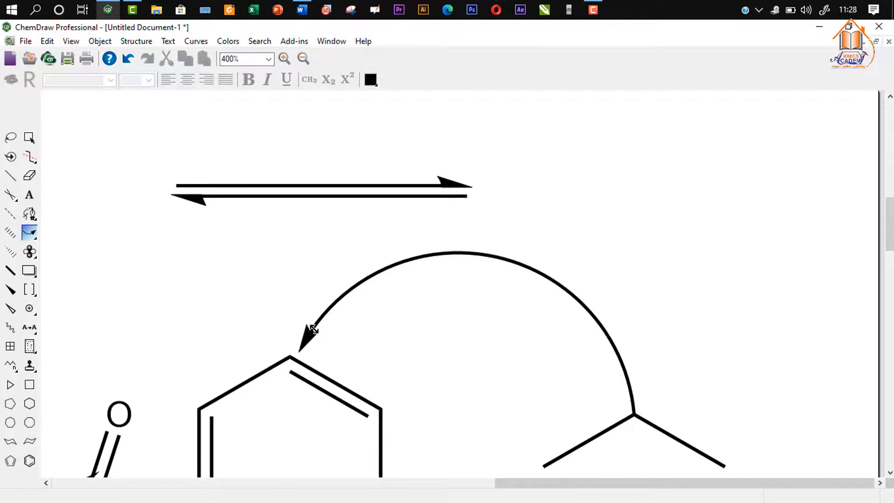
{"action": "scroll", "coordinate": [434, 271], "scroll_direction": "down", "scroll_amount": 2}
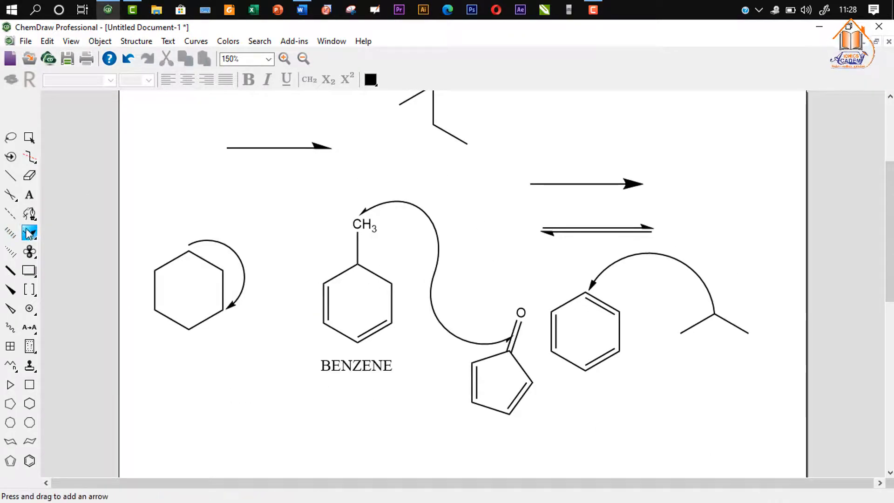
Draw a horizontal hollow block arrow pointing right, above the cyclohexane ring
{"action": "left_click_drag", "start_coordinate": [30, 233], "coordinate": [130, 248]}
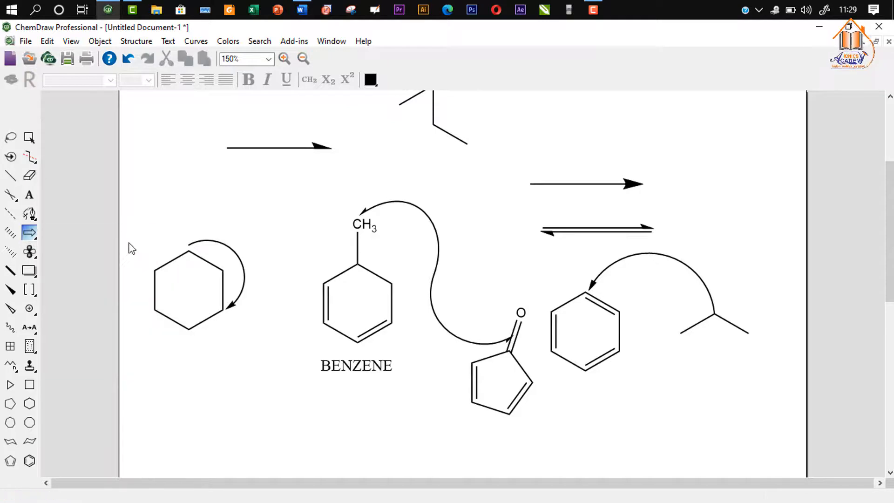
{"action": "left_click_drag", "start_coordinate": [146, 178], "coordinate": [282, 182]}
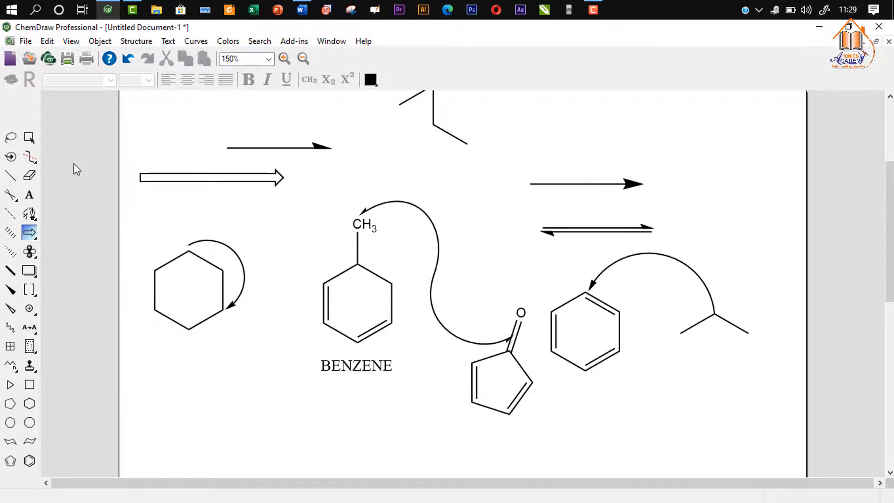
Select every object in the document and delete them all to clear the page
{"action": "left_click", "coordinate": [29, 138]}
{"action": "key", "text": "ctrl+a"}
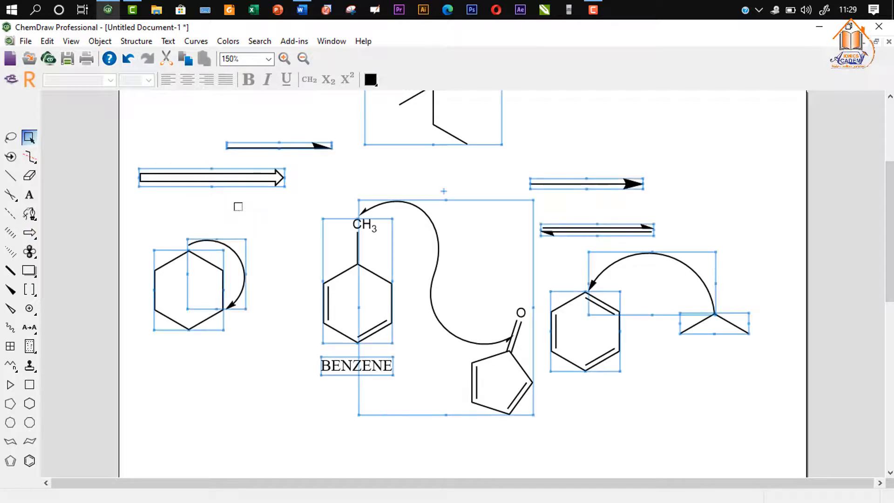
{"action": "key", "text": "Delete"}
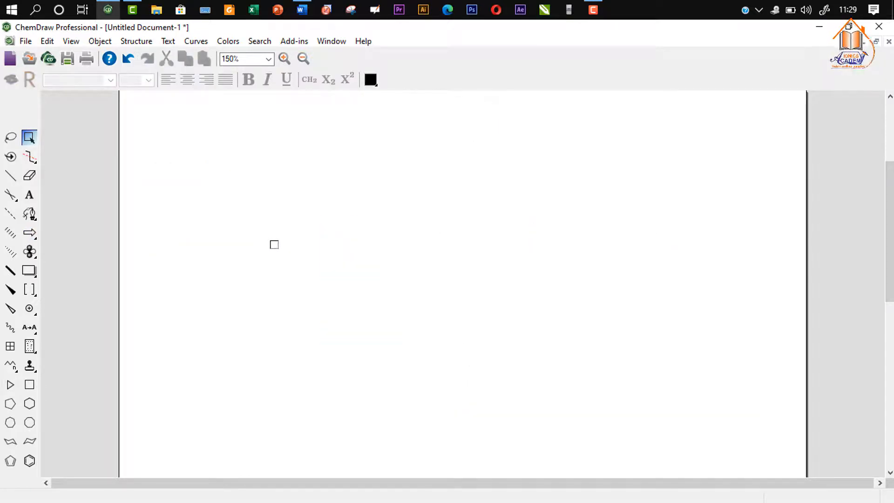
{"action": "scroll", "coordinate": [311, 244], "scroll_direction": "down", "scroll_amount": 1}
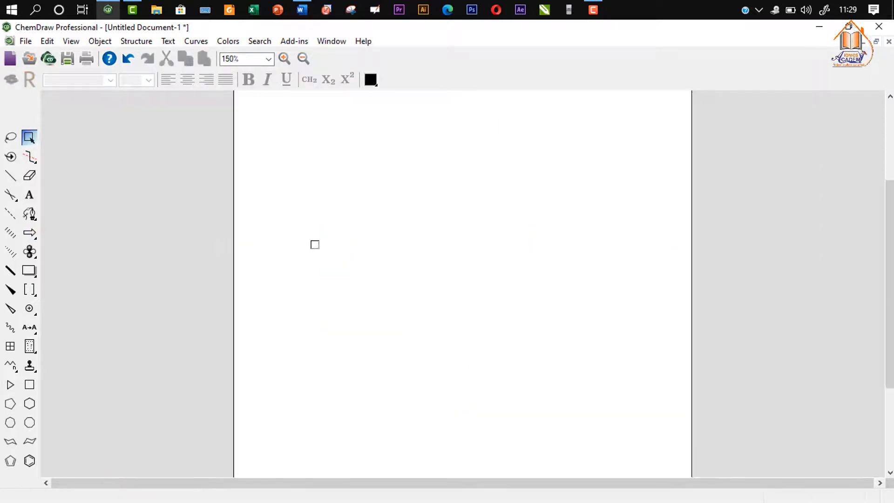
Place three orbitals in a row: a shaded single lobe, a two-lobed p orbital and a four-lobed d orbital
{"action": "left_click", "coordinate": [29, 256]}
{"action": "mouse_move", "coordinate": [30, 256]}
{"action": "left_mouse_down"}
{"action": "mouse_move", "coordinate": [144, 268]}
{"action": "mouse_move", "coordinate": [139, 285]}
{"action": "mouse_move", "coordinate": [88, 302]}
{"action": "mouse_move", "coordinate": [87, 266]}
{"action": "mouse_move", "coordinate": [63, 283]}
{"action": "mouse_move", "coordinate": [68, 304]}
{"action": "left_mouse_up"}
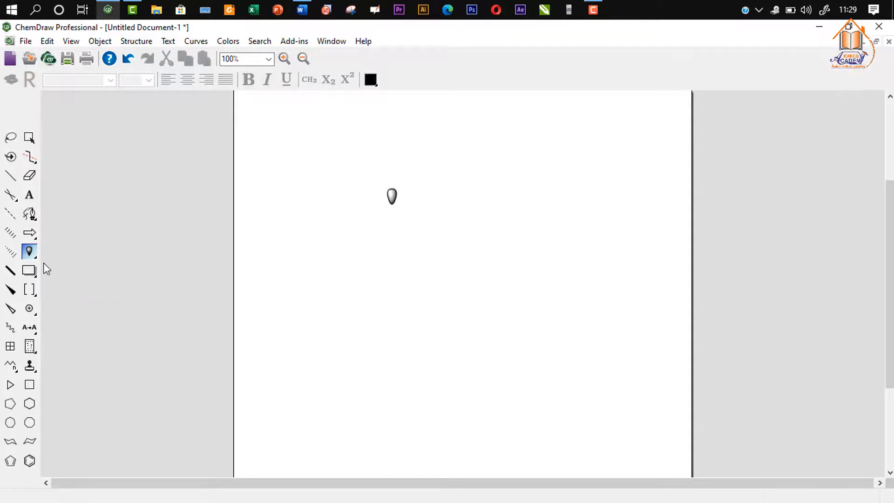
{"action": "left_click_drag", "start_coordinate": [28, 252], "coordinate": [131, 263]}
{"action": "left_click", "coordinate": [421, 198]}
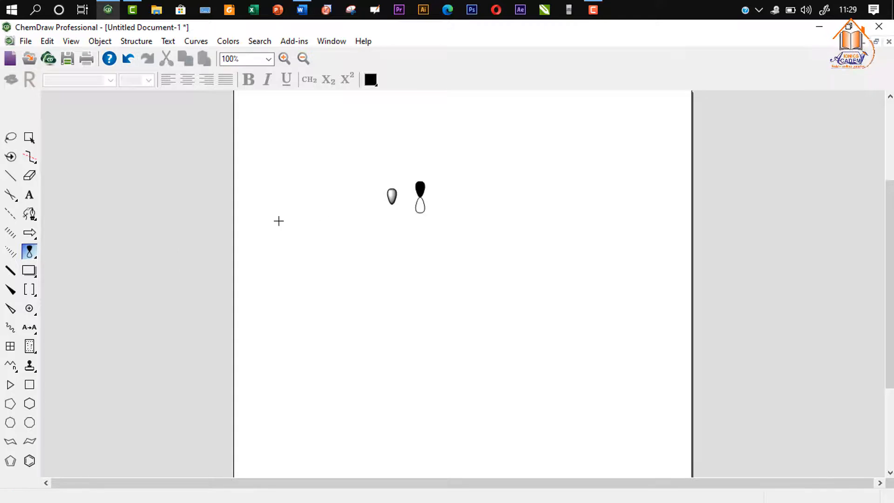
{"action": "left_click_drag", "start_coordinate": [33, 250], "coordinate": [156, 264]}
{"action": "left_click", "coordinate": [449, 195]}
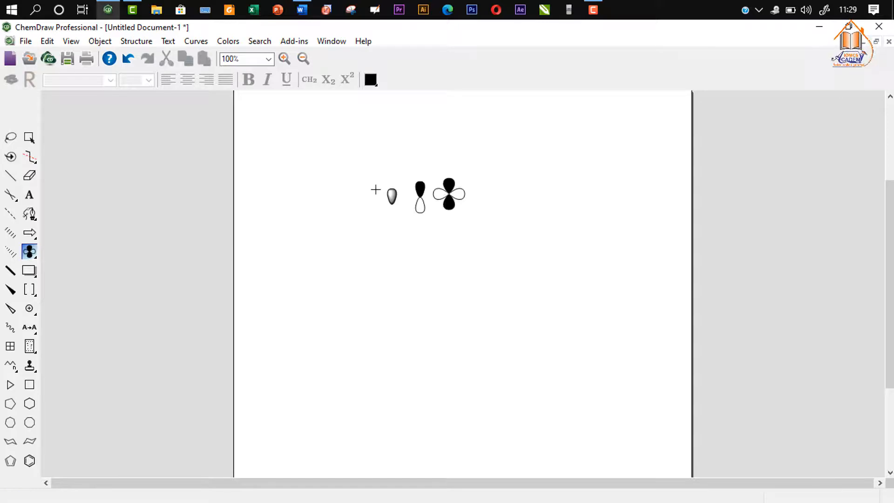
Color all three orbitals red
{"action": "left_click", "coordinate": [29, 138]}
{"action": "left_click_drag", "start_coordinate": [331, 138], "coordinate": [484, 232]}
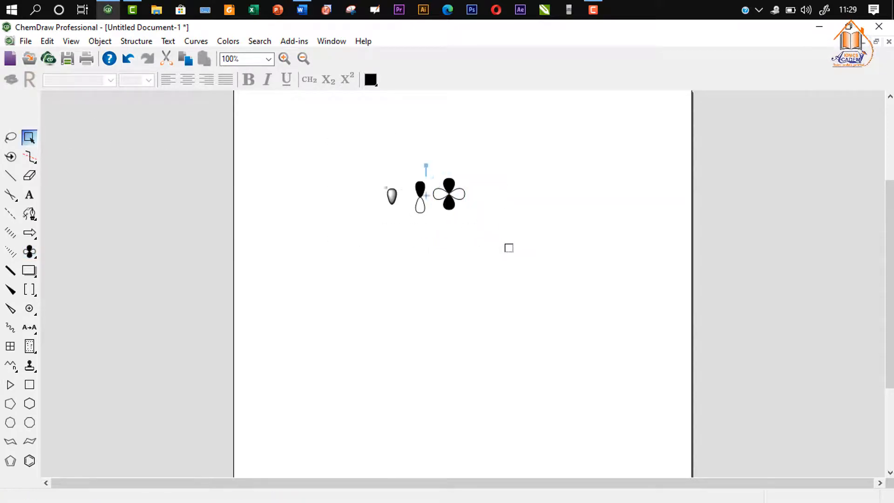
{"action": "left_click", "coordinate": [226, 44]}
{"action": "left_click", "coordinate": [229, 71]}
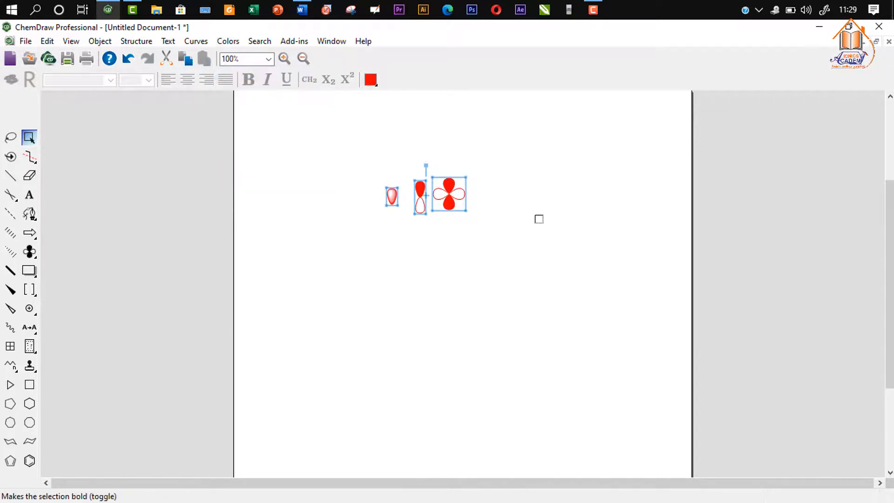
{"action": "left_click", "coordinate": [539, 219]}
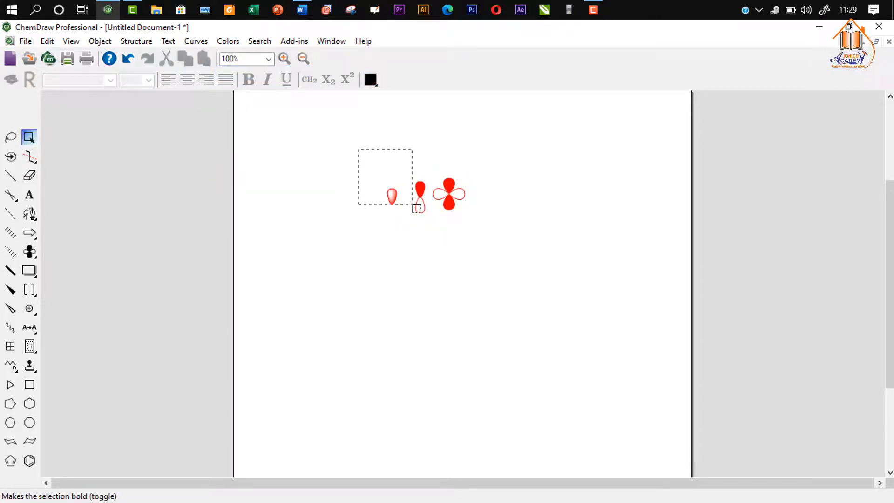
Change the color of the single-lobe orbital to blue
{"action": "left_click_drag", "start_coordinate": [412, 212], "coordinate": [410, 212]}
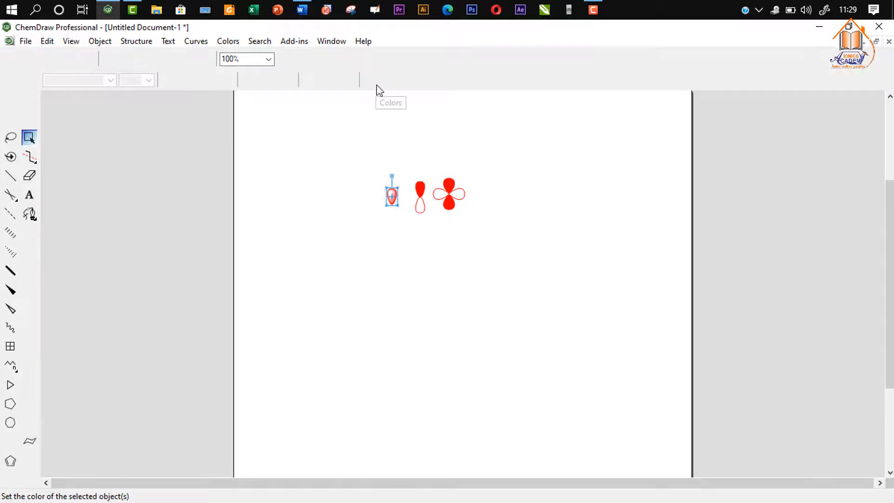
{"action": "left_click", "coordinate": [376, 85]}
{"action": "left_click", "coordinate": [377, 85]}
{"action": "left_click", "coordinate": [376, 84]}
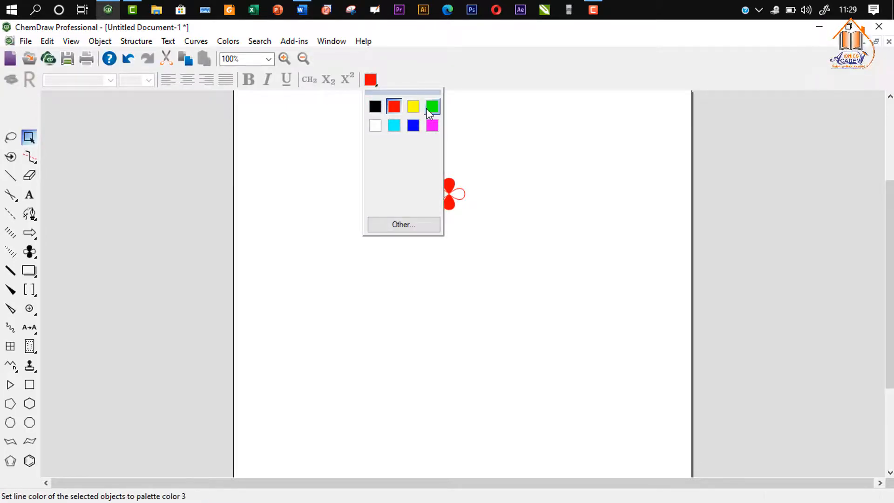
{"action": "left_click", "coordinate": [415, 126]}
{"action": "left_click_drag", "start_coordinate": [359, 142], "coordinate": [526, 255]}
{"action": "left_click", "coordinate": [562, 233]}
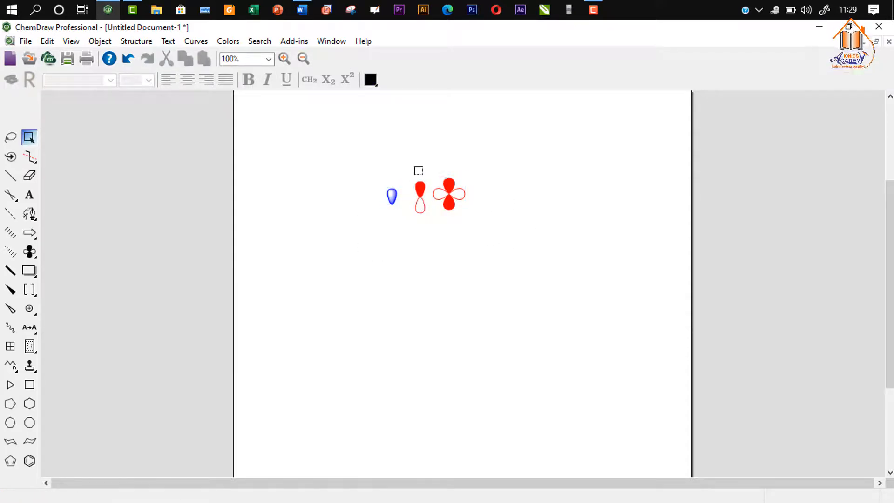
Change the color of the two-lobed p orbital to magenta
{"action": "left_click", "coordinate": [421, 191]}
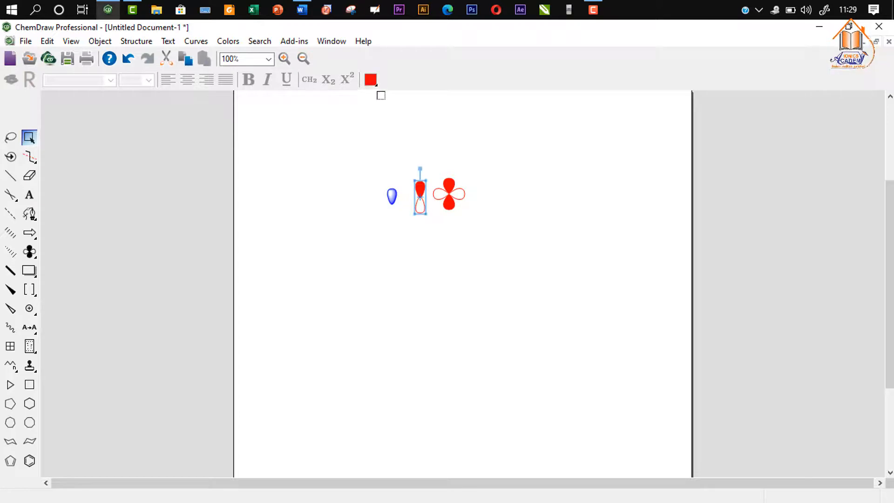
{"action": "left_click", "coordinate": [376, 85]}
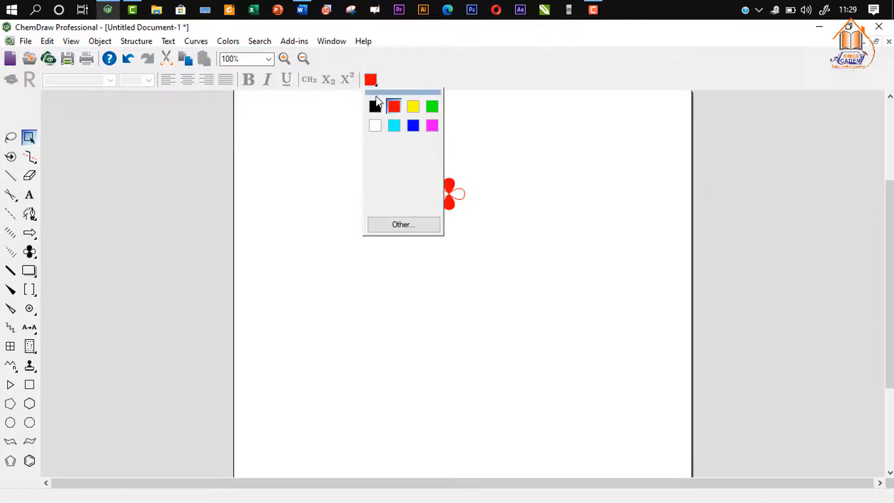
{"action": "left_click", "coordinate": [432, 126]}
{"action": "left_click", "coordinate": [354, 160]}
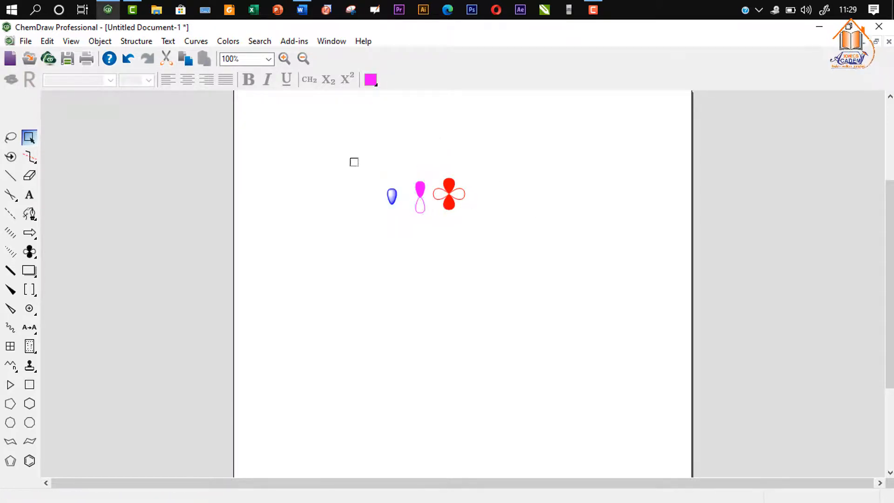
Draw a benzene ring to the right of the orbitals and color it red
{"action": "left_click_drag", "start_coordinate": [345, 137], "coordinate": [552, 255]}
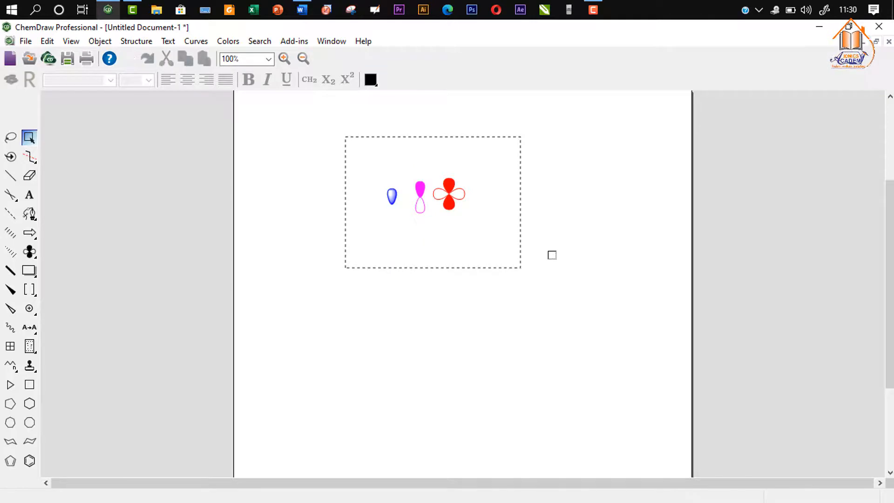
{"action": "left_click", "coordinate": [30, 461]}
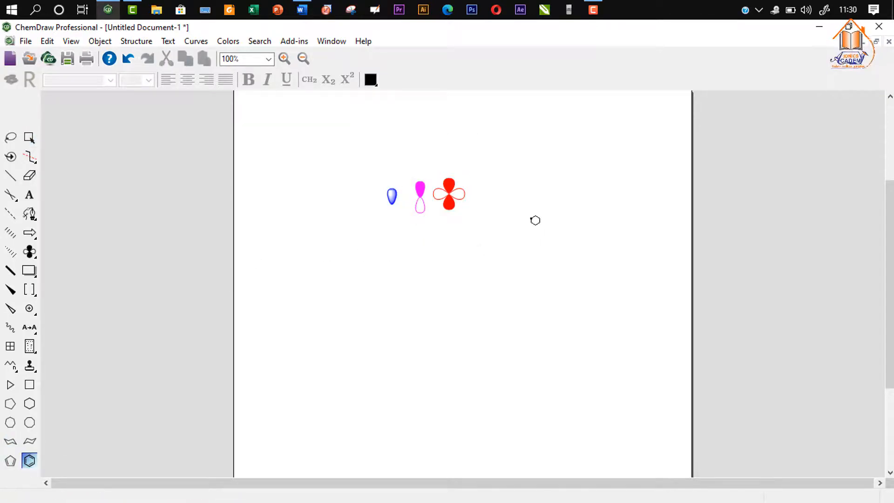
{"action": "left_click", "coordinate": [540, 190]}
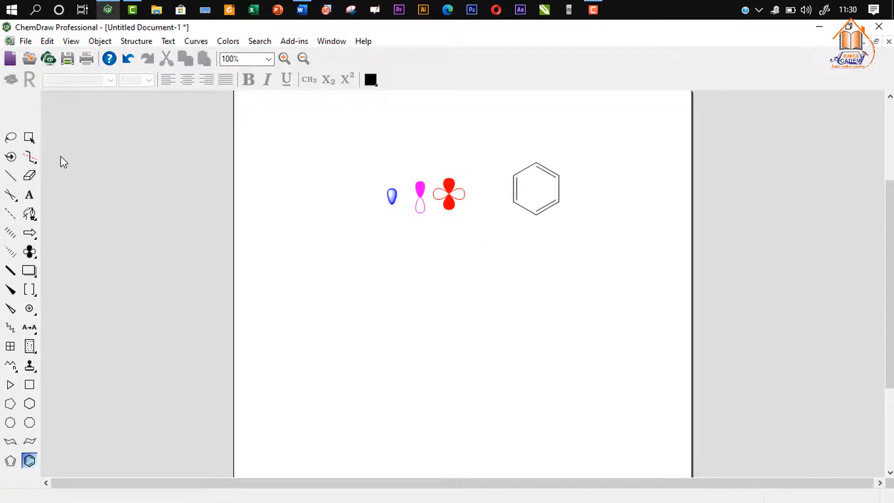
{"action": "left_click", "coordinate": [29, 137]}
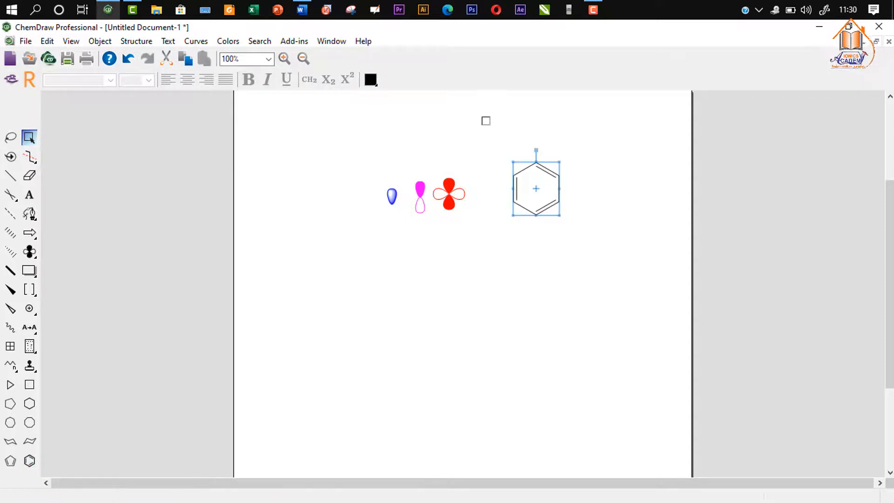
{"action": "left_click_drag", "start_coordinate": [485, 121], "coordinate": [598, 241]}
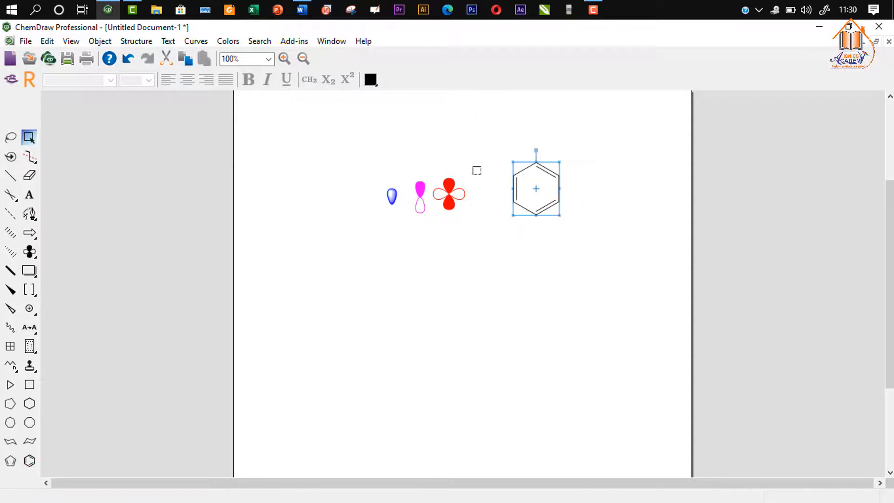
{"action": "left_click", "coordinate": [376, 87]}
{"action": "left_click", "coordinate": [393, 106]}
{"action": "left_click", "coordinate": [536, 272]}
Move the three orbitals together up and to the right, above and left of the benzene ring
{"action": "left_click_drag", "start_coordinate": [326, 157], "coordinate": [493, 265]}
{"action": "left_click_drag", "start_coordinate": [420, 197], "coordinate": [462, 148]}
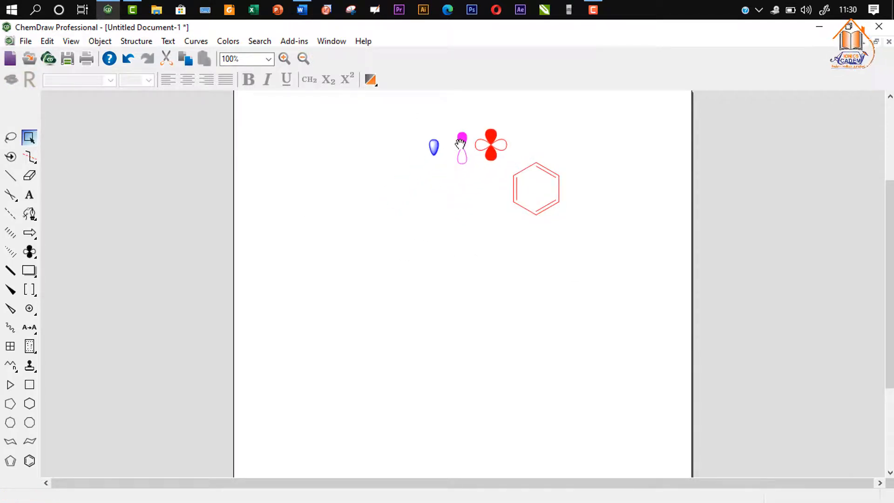
{"action": "left_click", "coordinate": [297, 203]}
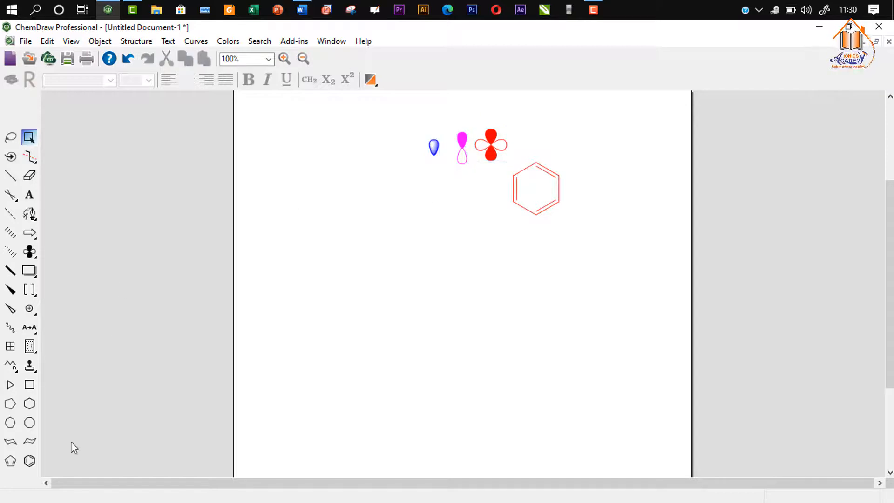
Draw a large unfilled circle left of the orbitals and a smaller solid black circle at its lower right
{"action": "left_click", "coordinate": [29, 272]}
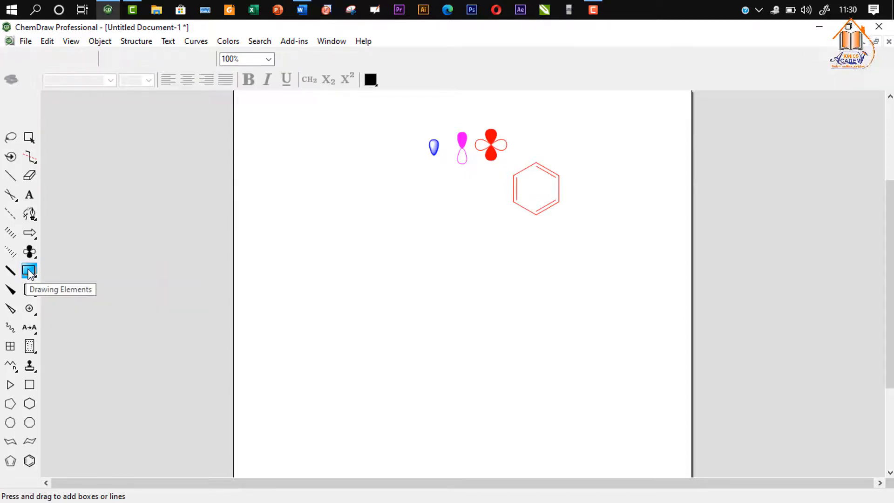
{"action": "left_click", "coordinate": [29, 271]}
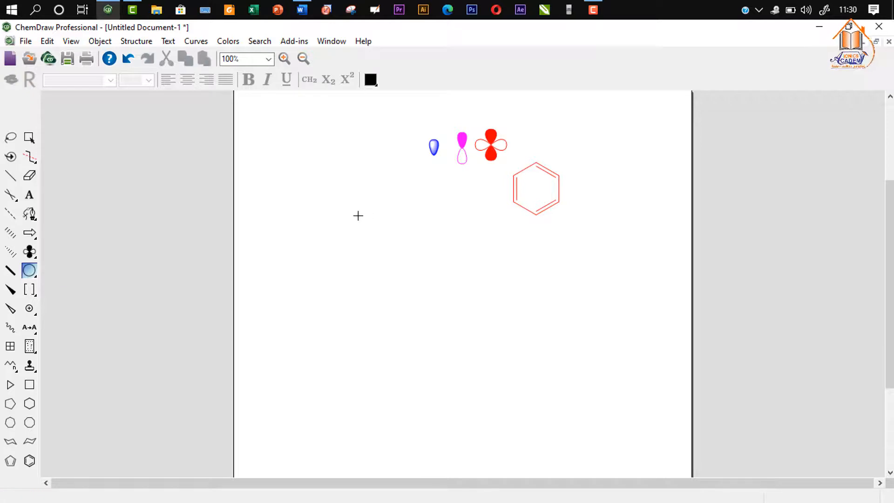
{"action": "left_click_drag", "start_coordinate": [331, 157], "coordinate": [378, 193]}
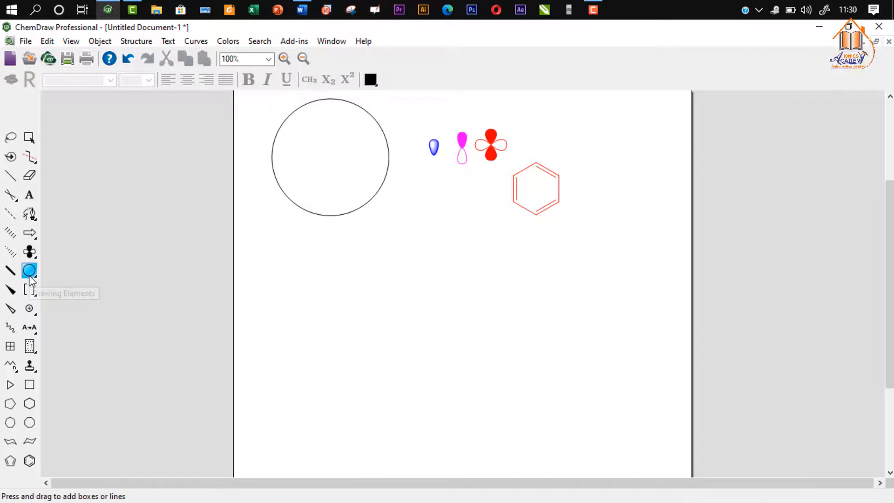
{"action": "left_click", "coordinate": [30, 275]}
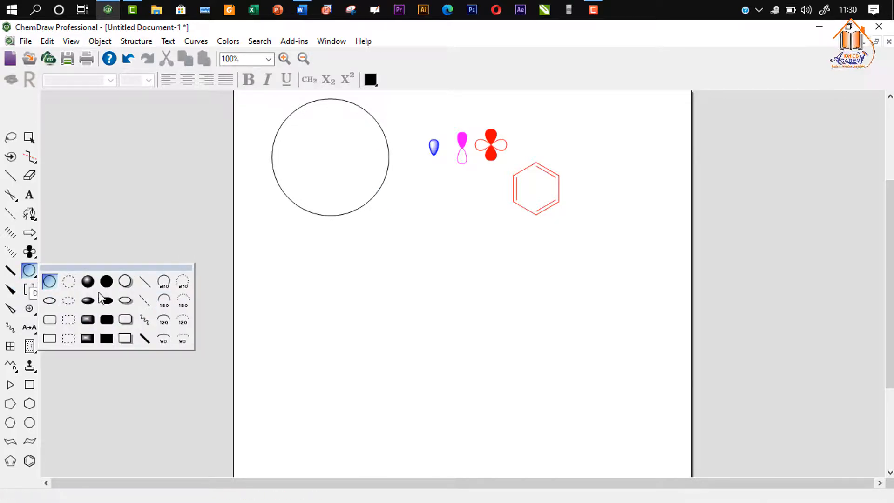
{"action": "left_click", "coordinate": [113, 284]}
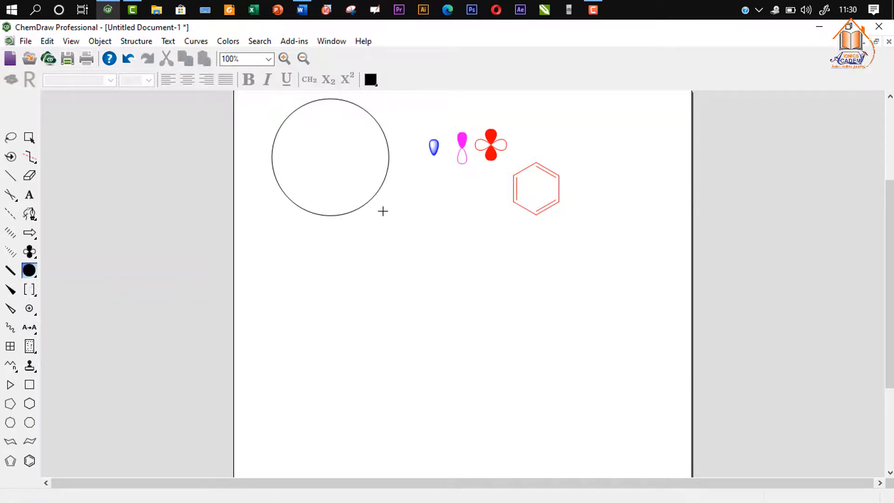
{"action": "left_click_drag", "start_coordinate": [411, 202], "coordinate": [440, 215]}
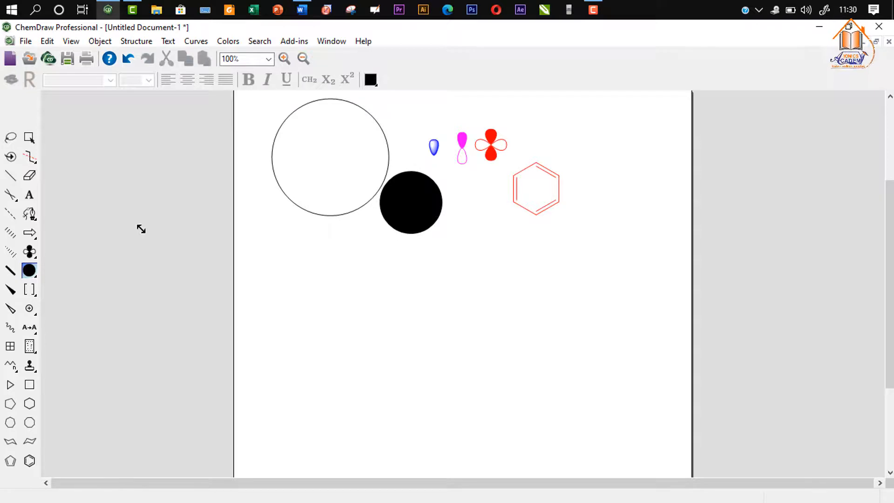
{"action": "left_click", "coordinate": [29, 138]}
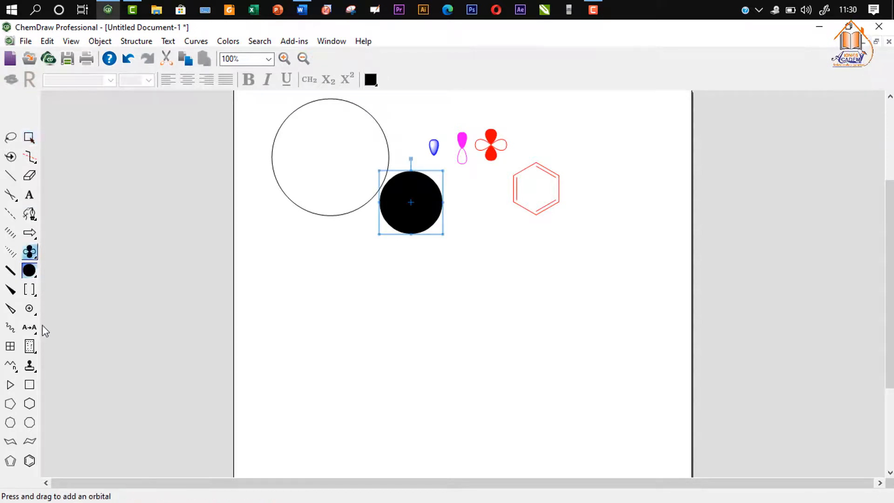
Draw a pair of square brackets below the black circle and a pair of parentheses below the benzene ring
{"action": "left_click", "coordinate": [29, 294]}
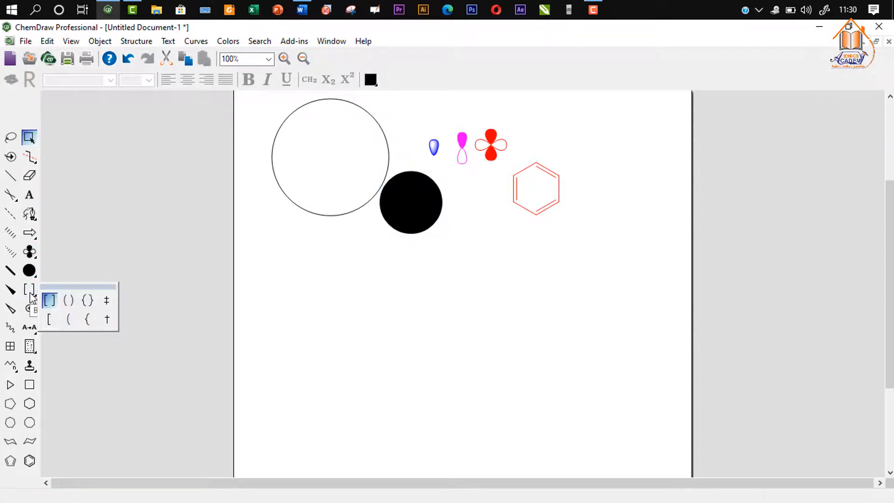
{"action": "left_click", "coordinate": [49, 300]}
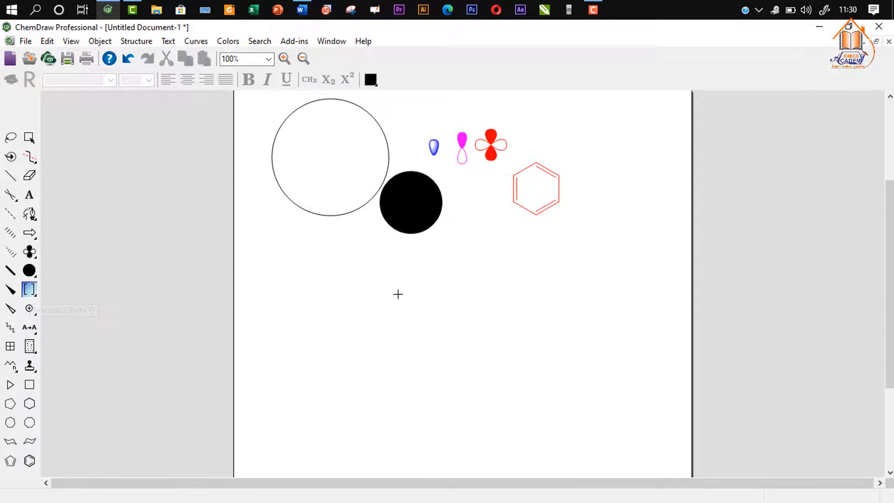
{"action": "left_click_drag", "start_coordinate": [398, 291], "coordinate": [470, 359]}
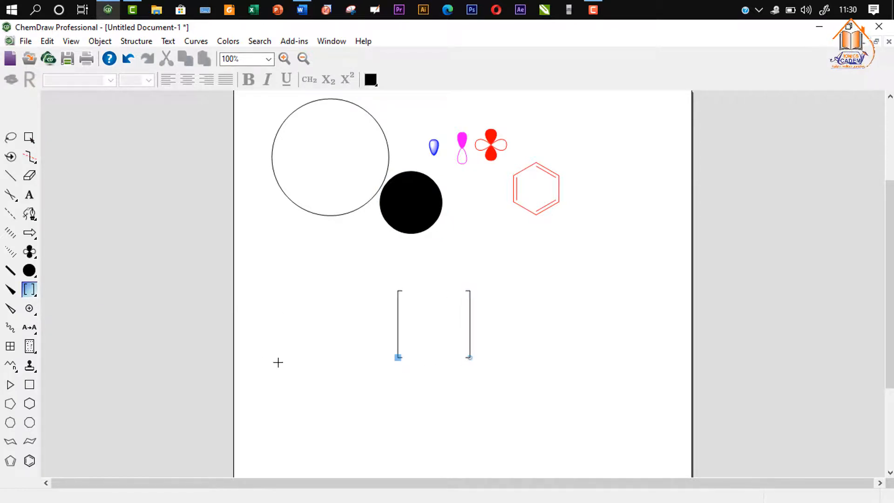
{"action": "left_click", "coordinate": [30, 292]}
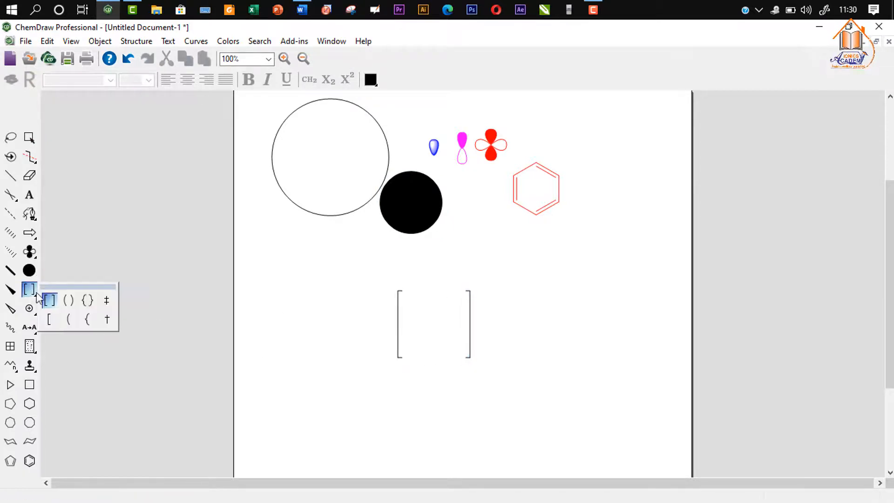
{"action": "left_click", "coordinate": [69, 300]}
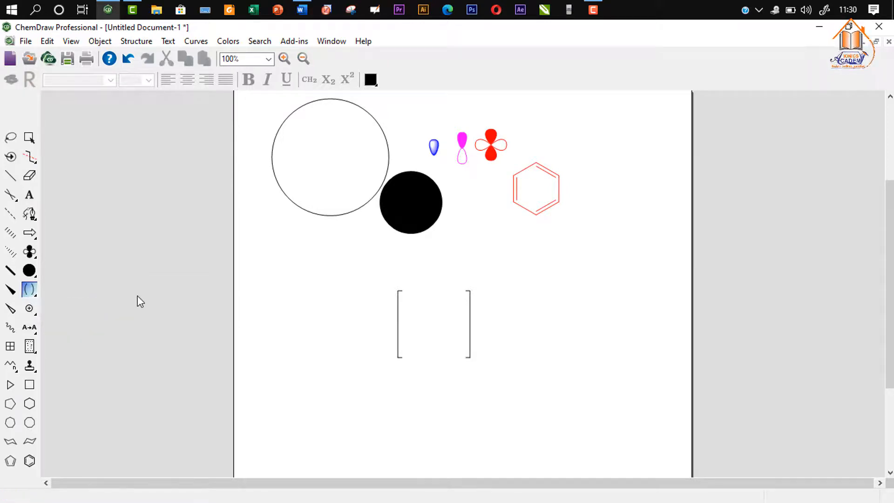
{"action": "left_click_drag", "start_coordinate": [495, 243], "coordinate": [559, 310]}
Place a double dagger symbol to the right of the parentheses
{"action": "left_click", "coordinate": [30, 294]}
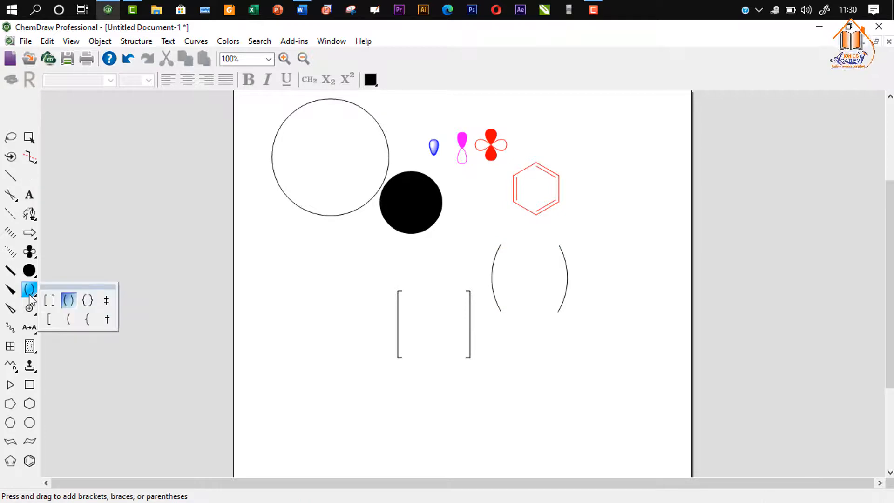
{"action": "left_click", "coordinate": [106, 300]}
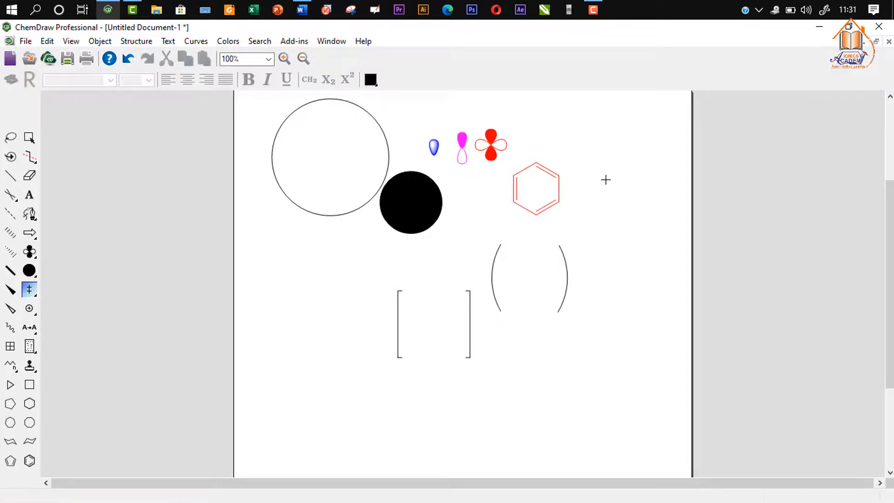
{"action": "left_click", "coordinate": [611, 277]}
Select everything on the page and delete it to clear the drawing area
{"action": "left_click", "coordinate": [30, 138]}
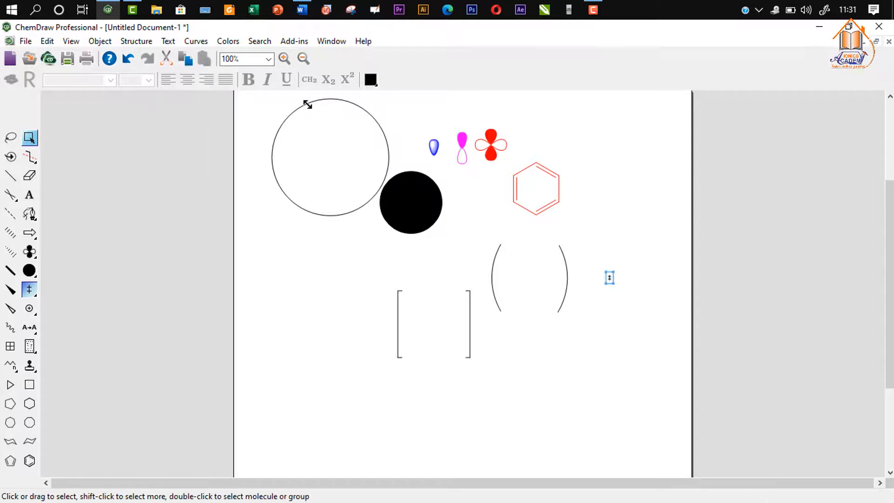
{"action": "key", "text": "ctrl+a"}
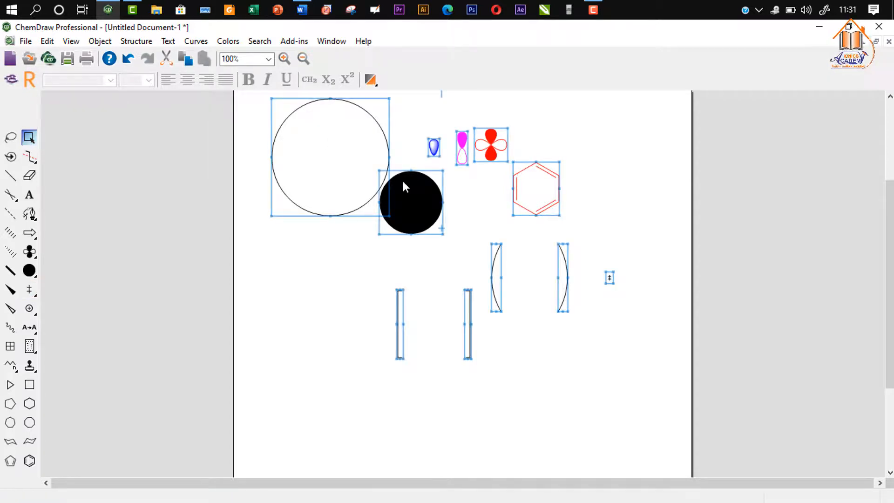
{"action": "key", "text": "Delete"}
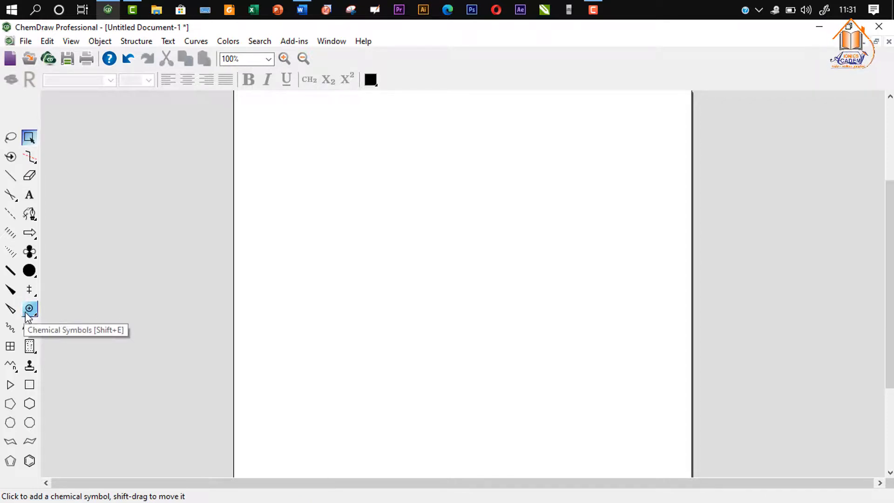
Place a plain plus charge symbol on the empty page
{"action": "left_click_drag", "start_coordinate": [27, 316], "coordinate": [68, 318]}
{"action": "left_click", "coordinate": [367, 218]}
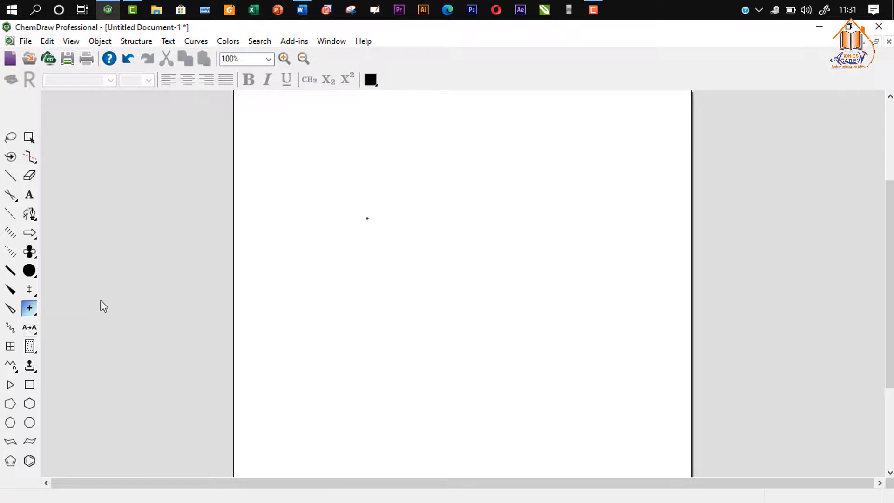
{"action": "key", "text": "F7"}
{"action": "key", "text": "F7"}
{"action": "key", "text": "F7"}
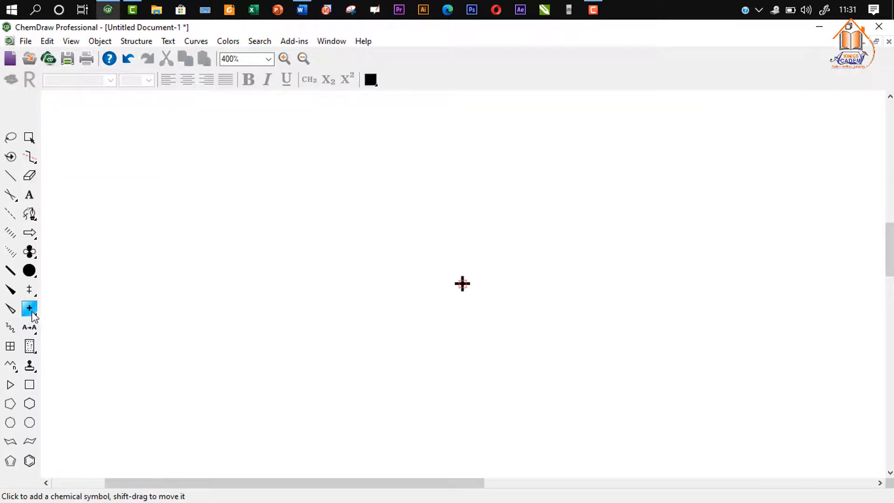
Place a circled plus symbol to the upper left of the plain plus and a circled minus symbol above it
{"action": "left_click_drag", "start_coordinate": [32, 311], "coordinate": [145, 320]}
{"action": "left_click", "coordinate": [260, 214]}
{"action": "left_click", "coordinate": [445, 182]}
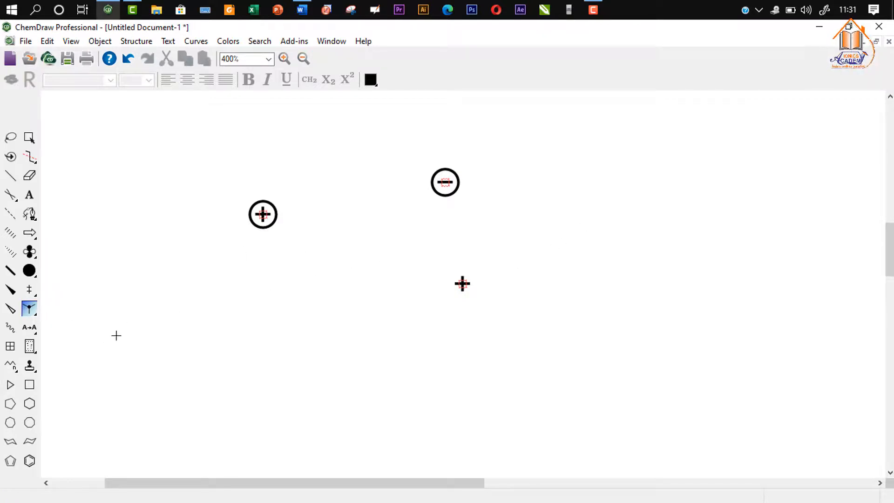
Place a lone pair symbol between the circled plus and minus, and draw a benzene ring below the circled plus
{"action": "left_click_drag", "start_coordinate": [35, 316], "coordinate": [107, 326]}
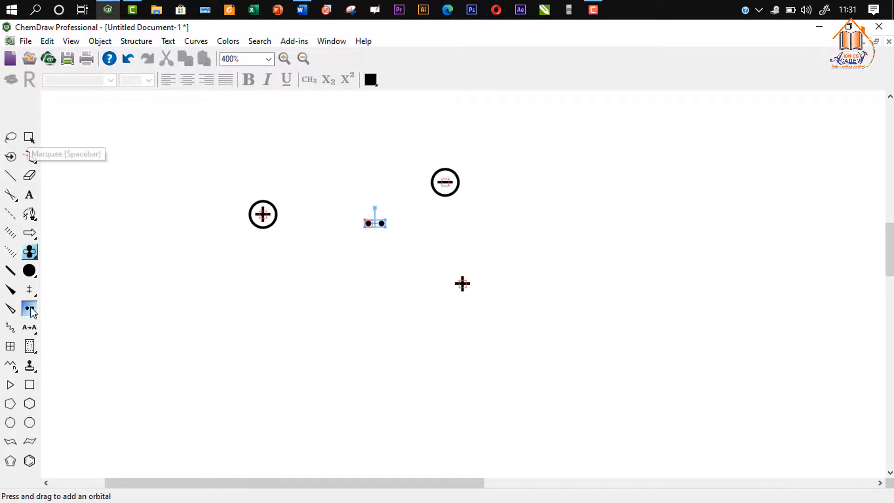
{"action": "key", "text": "space"}
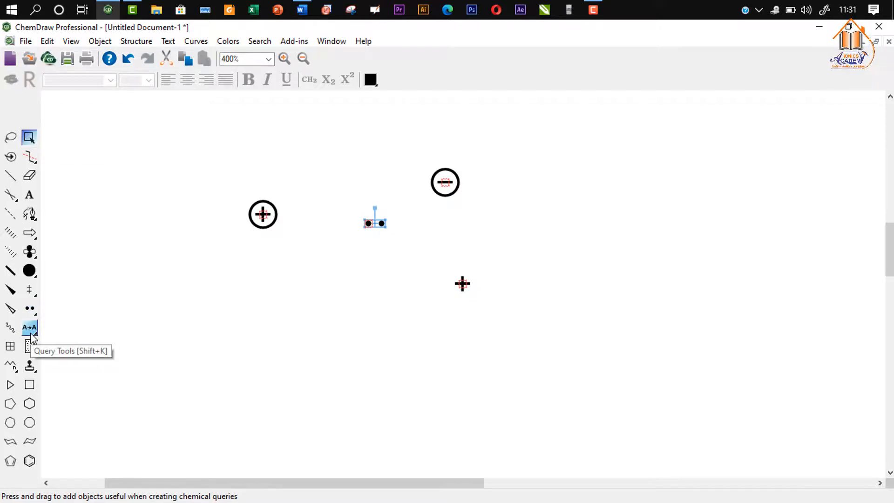
{"action": "left_click", "coordinate": [33, 333]}
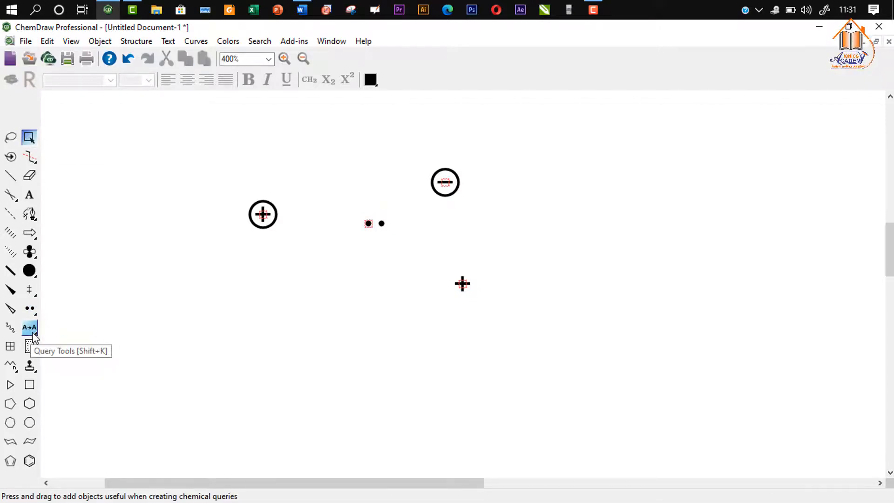
{"action": "left_click_drag", "start_coordinate": [33, 333], "coordinate": [47, 337]}
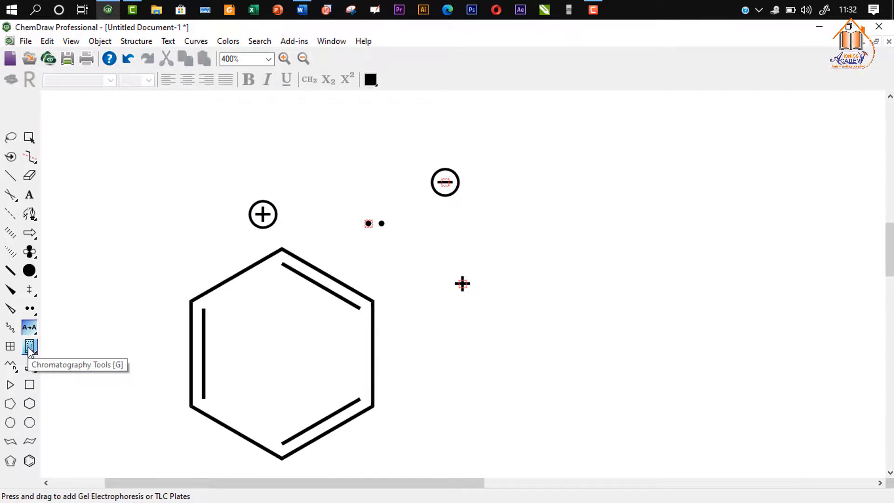
Insert a TLC plate with 2 lanes to the right of the plus symbol and a second plate with 6 lanes overlapping it
{"action": "left_click", "coordinate": [29, 350]}
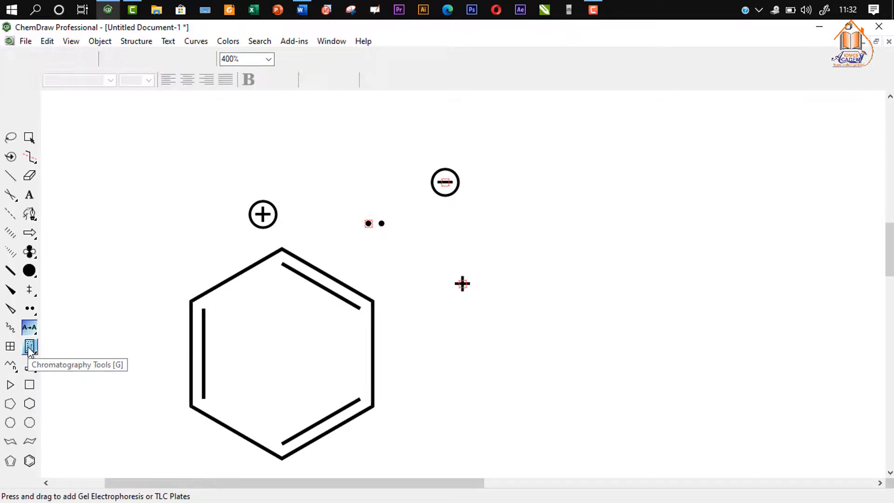
{"action": "left_click", "coordinate": [557, 259]}
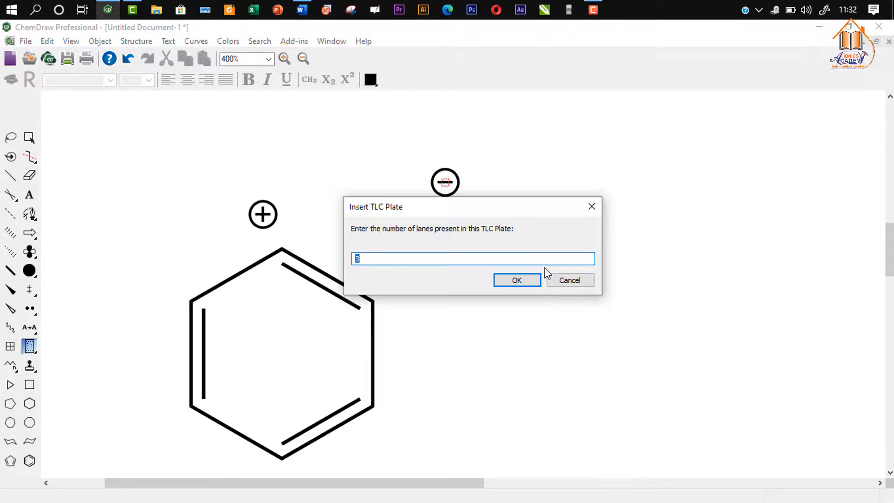
{"action": "type", "text": "2"}
{"action": "left_click", "coordinate": [517, 280]}
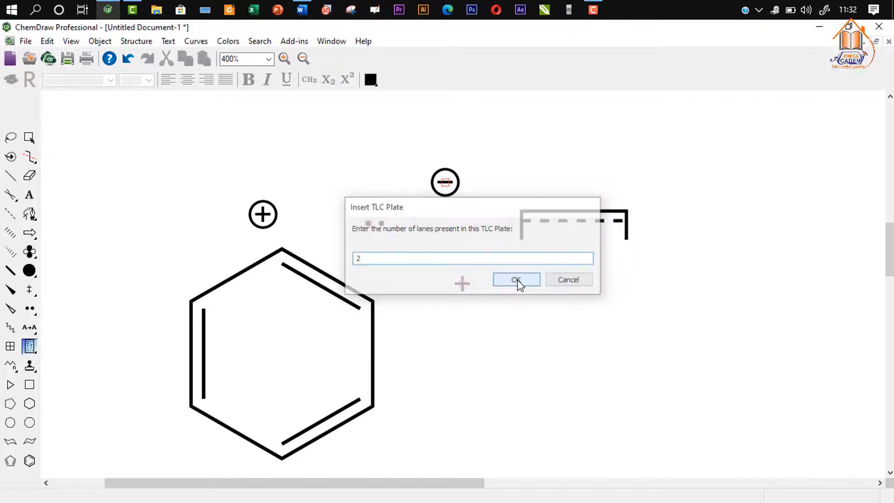
{"action": "left_click", "coordinate": [661, 227]}
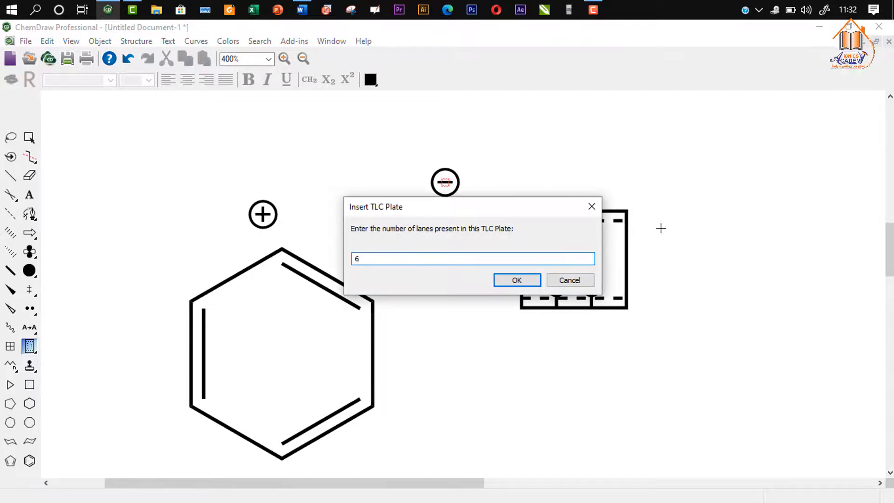
{"action": "left_click", "coordinate": [518, 280]}
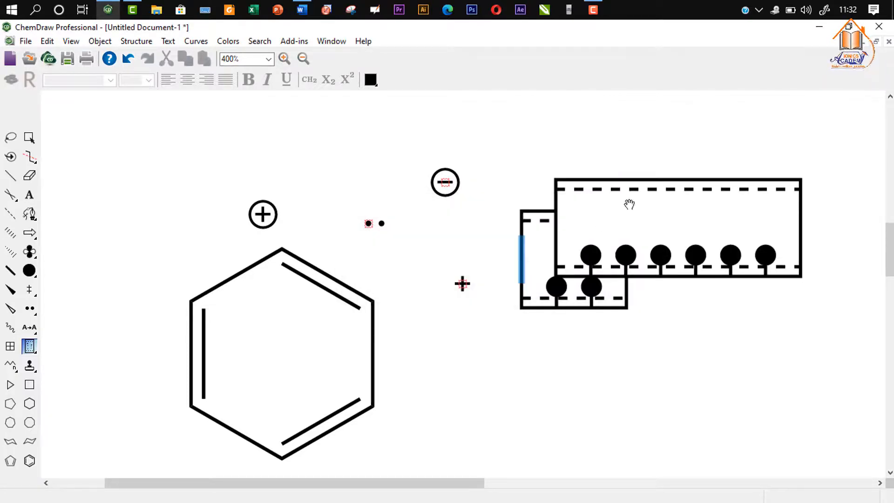
Select both TLC plates and delete them
{"action": "left_click", "coordinate": [29, 138]}
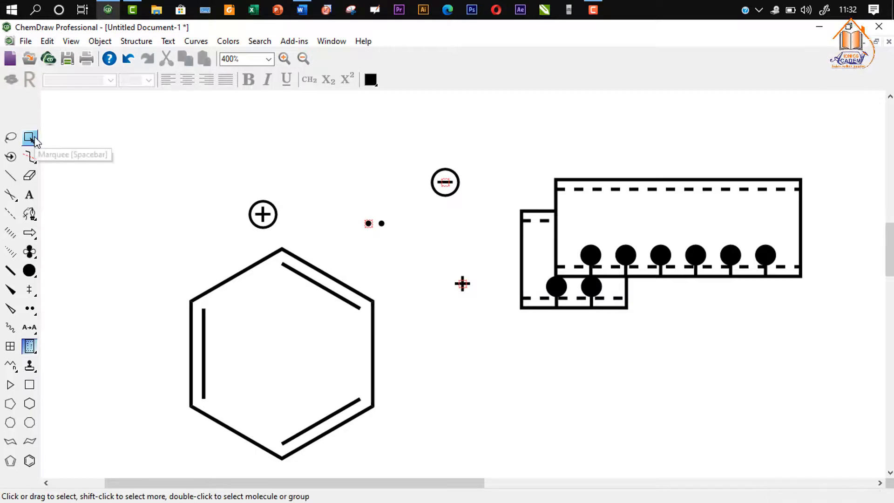
{"action": "left_click", "coordinate": [564, 170]}
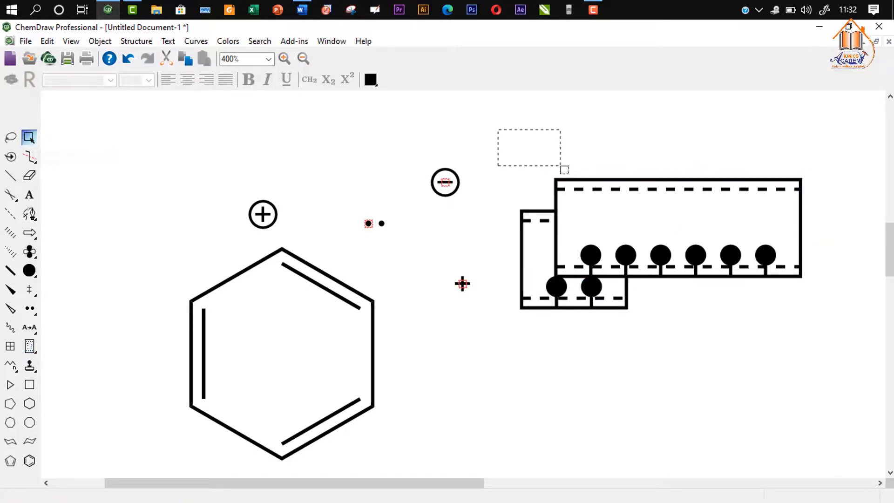
{"action": "left_click_drag", "start_coordinate": [565, 170], "coordinate": [837, 353]}
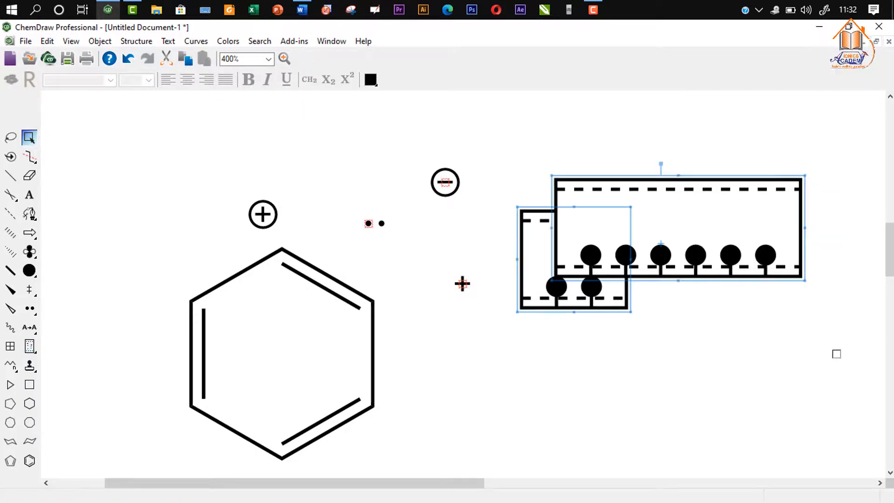
{"action": "key", "text": "Delete"}
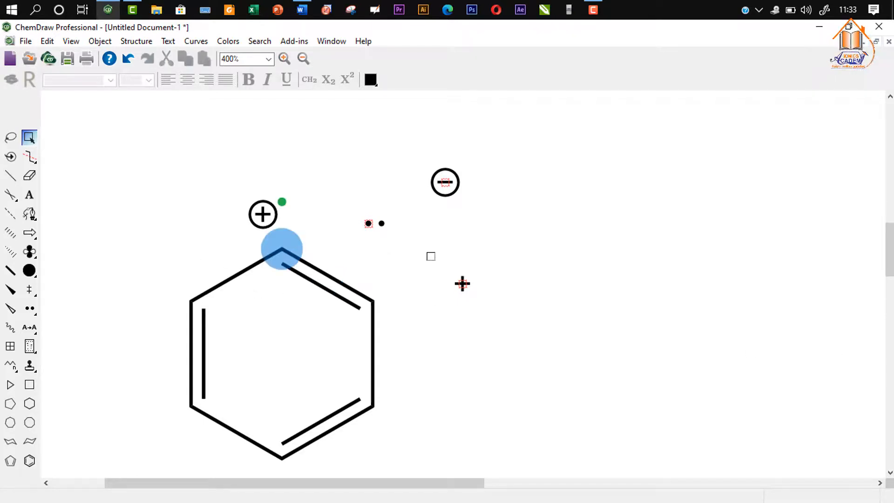
Place the tryptophan (Trp) structure from the Amino Acids templates to the right of the benzene ring
{"action": "scroll", "coordinate": [431, 256], "scroll_direction": "down", "scroll_amount": 2}
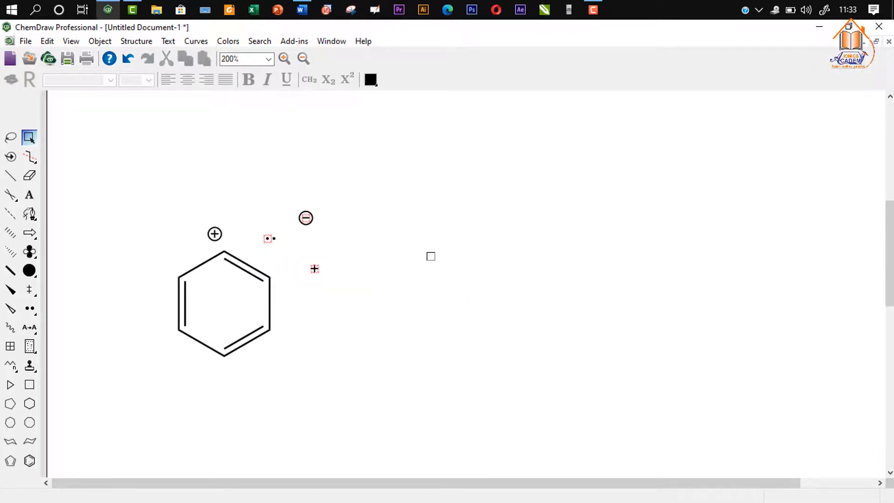
{"action": "scroll", "coordinate": [431, 257], "scroll_direction": "down", "scroll_amount": 1}
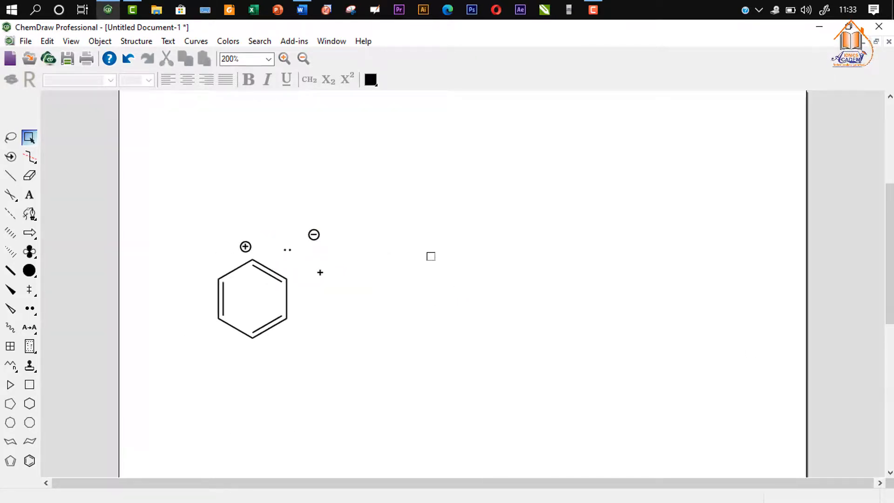
{"action": "left_click", "coordinate": [28, 370]}
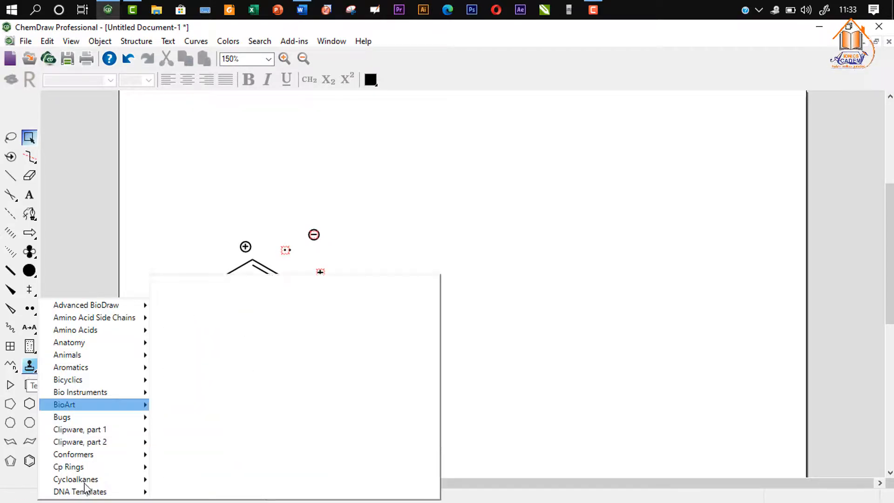
{"action": "mouse_move", "coordinate": [86, 492]}
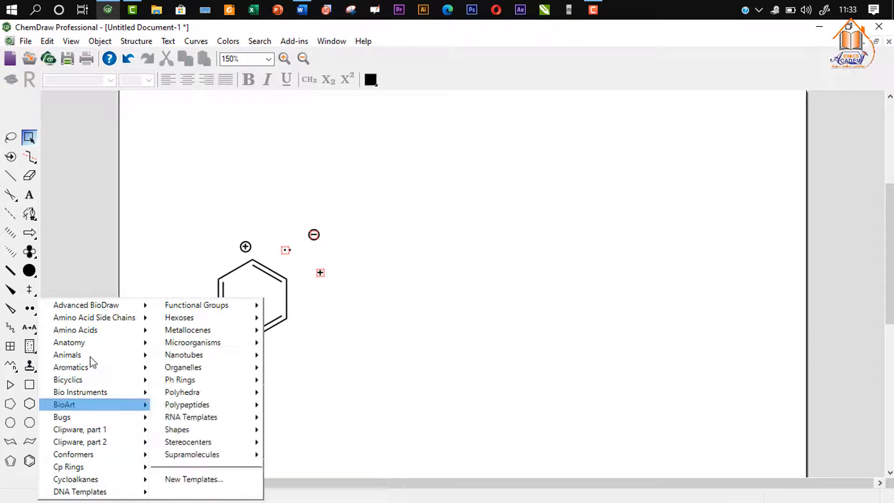
{"action": "mouse_move", "coordinate": [104, 303]}
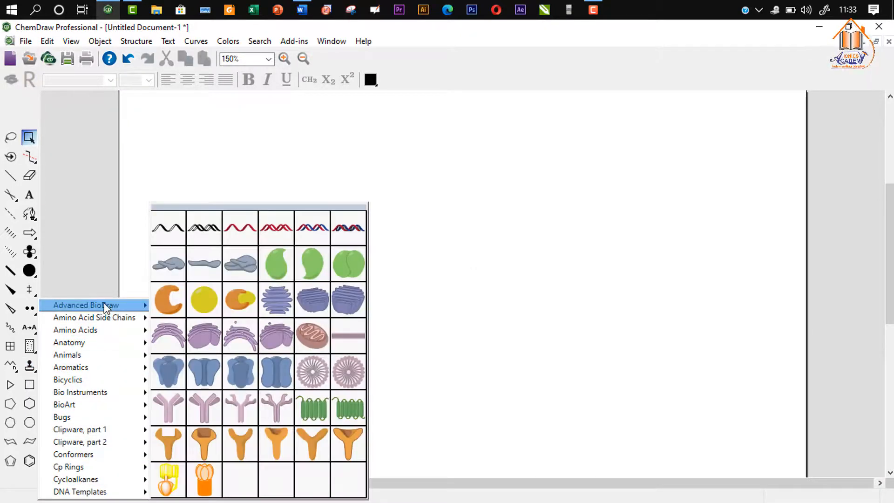
{"action": "mouse_move", "coordinate": [93, 332]}
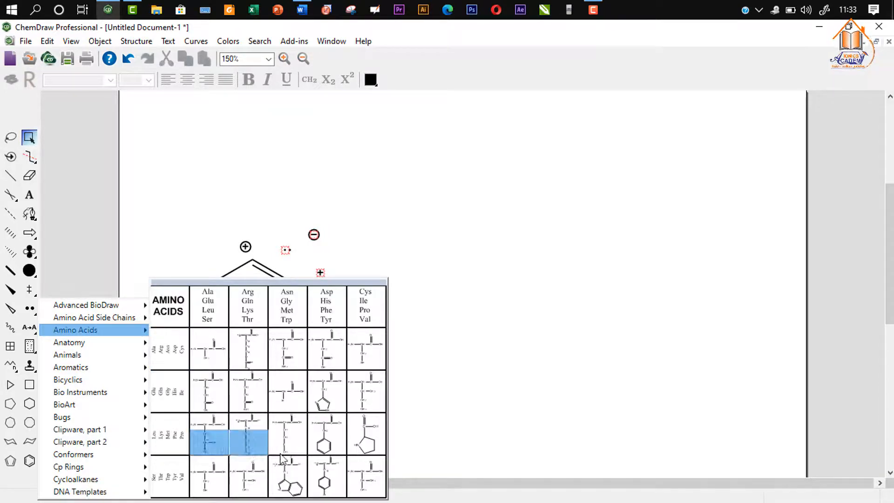
{"action": "left_click", "coordinate": [292, 462]}
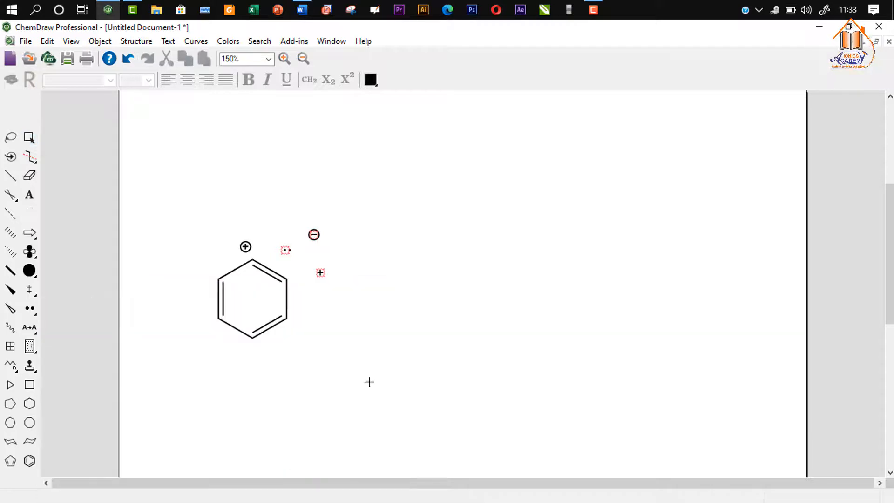
{"action": "left_click", "coordinate": [511, 266]}
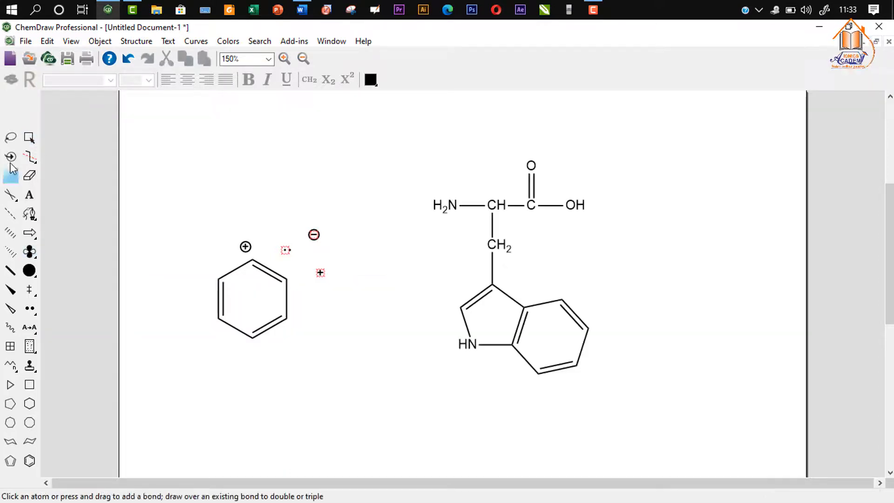
Delete the tryptophan structure from the page
{"action": "left_click", "coordinate": [29, 138]}
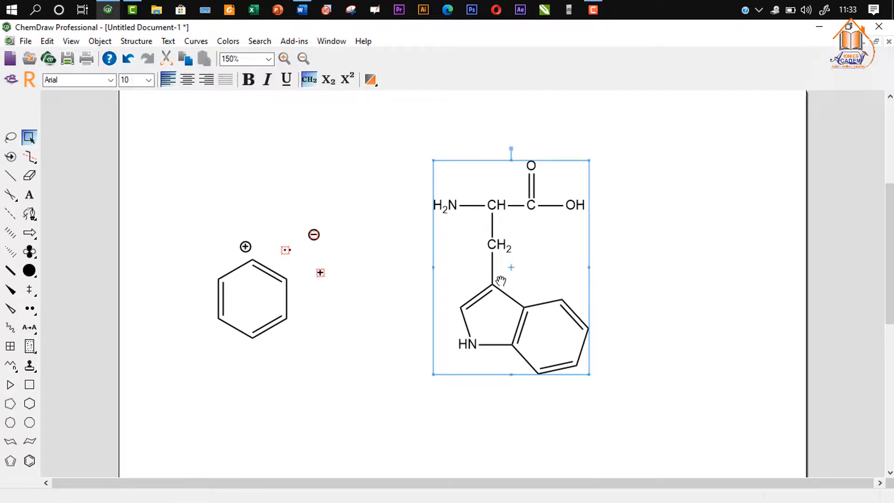
{"action": "left_click", "coordinate": [486, 238]}
{"action": "key", "text": "Delete"}
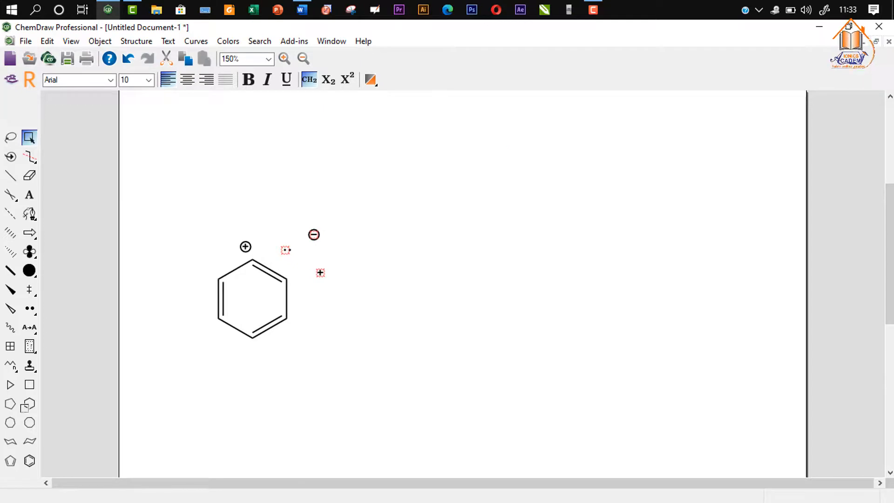
Place the beige rat from the Animals templates right of the benzene ring and move it up and left, above the ring
{"action": "left_click", "coordinate": [30, 367]}
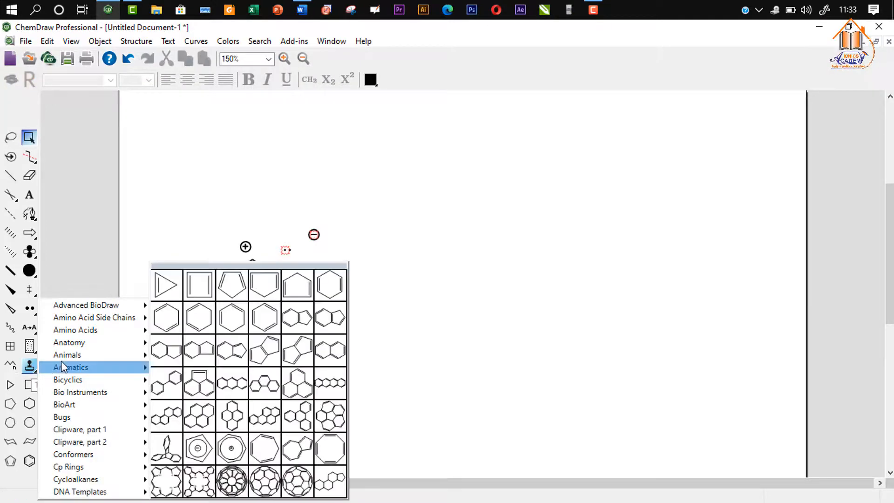
{"action": "mouse_move", "coordinate": [77, 357]}
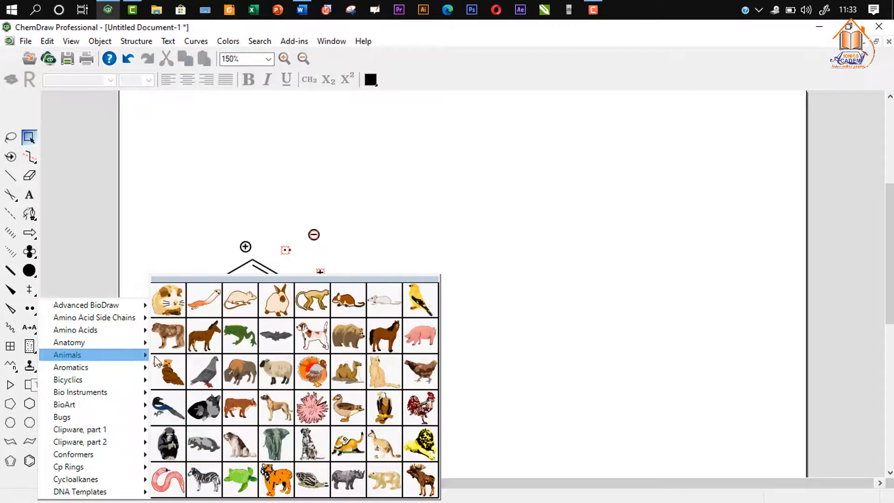
{"action": "left_click", "coordinate": [235, 307]}
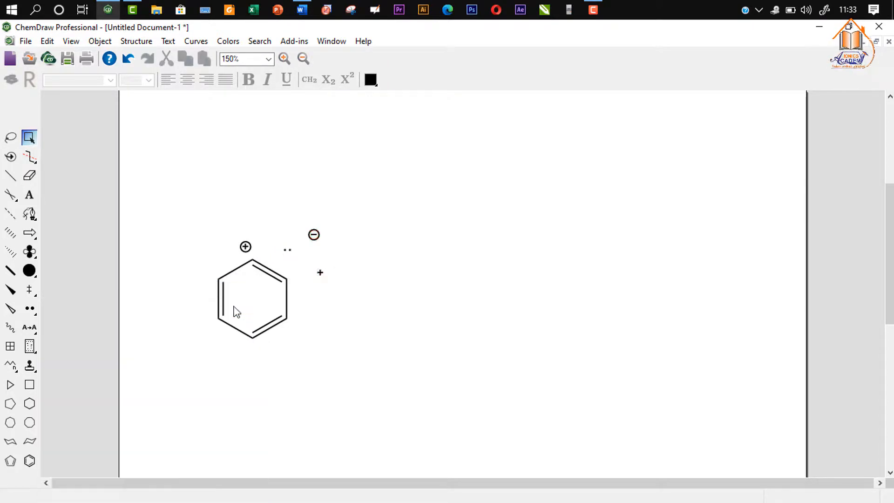
{"action": "left_click", "coordinate": [478, 252]}
{"action": "left_click", "coordinate": [29, 137]}
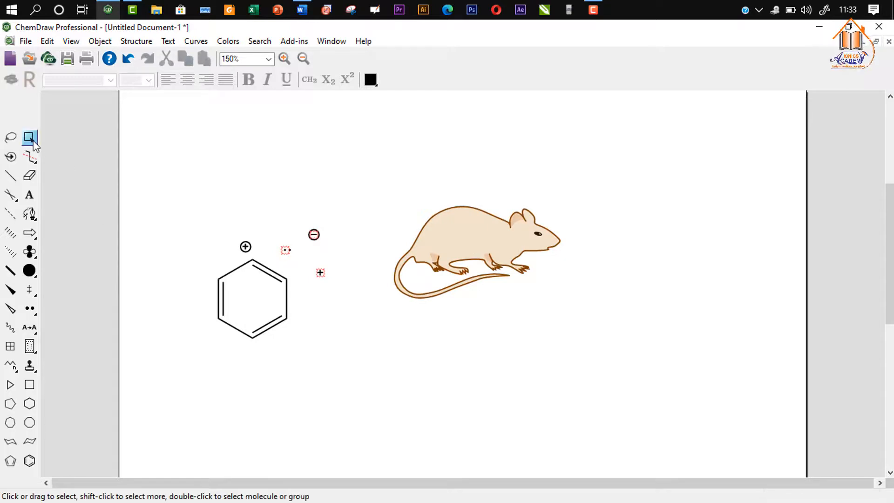
{"action": "left_click", "coordinate": [462, 244]}
{"action": "mouse_move", "coordinate": [462, 244]}
{"action": "left_mouse_down"}
{"action": "mouse_move", "coordinate": [391, 155]}
{"action": "mouse_move", "coordinate": [345, 187]}
{"action": "mouse_move", "coordinate": [283, 163]}
{"action": "mouse_move", "coordinate": [366, 198]}
{"action": "left_mouse_up"}
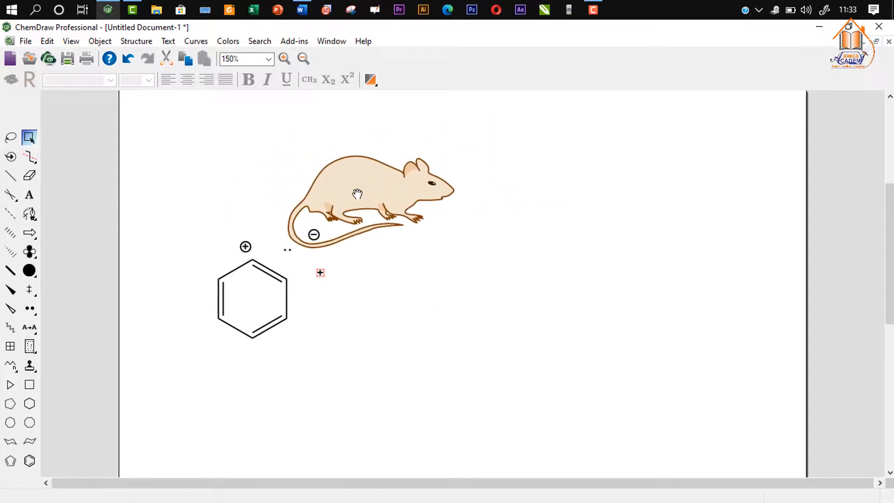
Place the cytosine base from the DNA Templates on the page and move it beside the rat's nose
{"action": "left_click", "coordinate": [32, 367]}
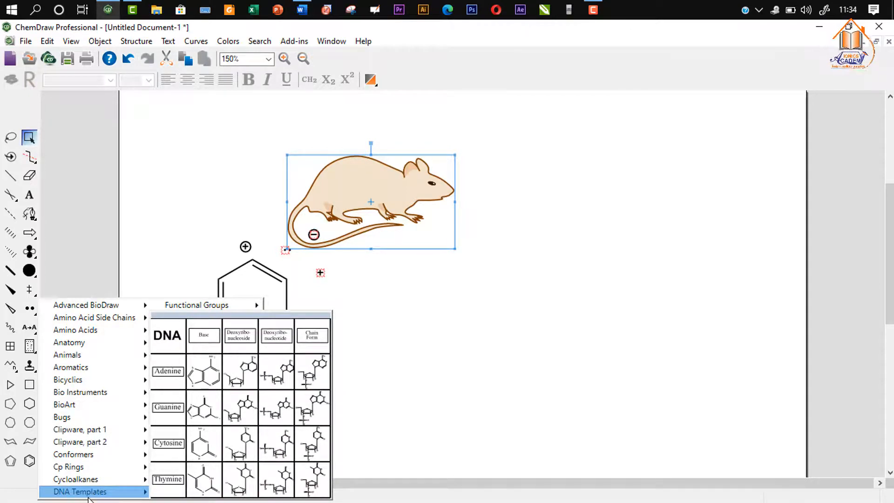
{"action": "mouse_move", "coordinate": [116, 480]}
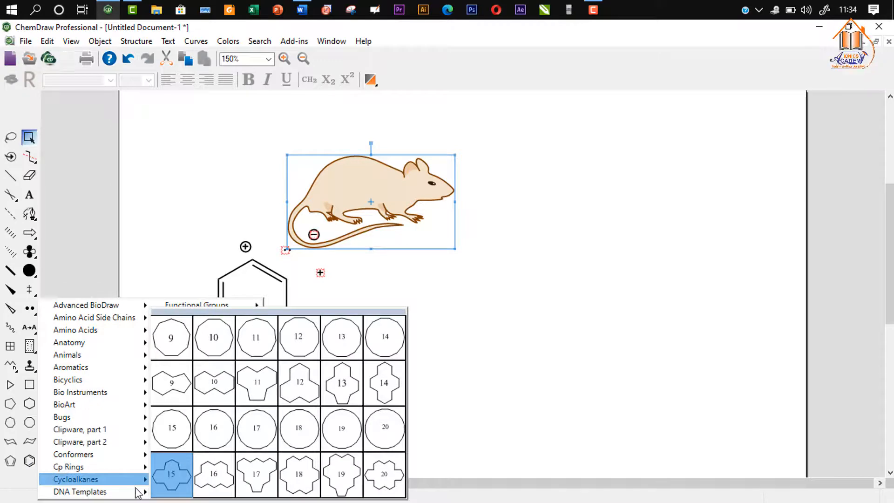
{"action": "mouse_move", "coordinate": [137, 493]}
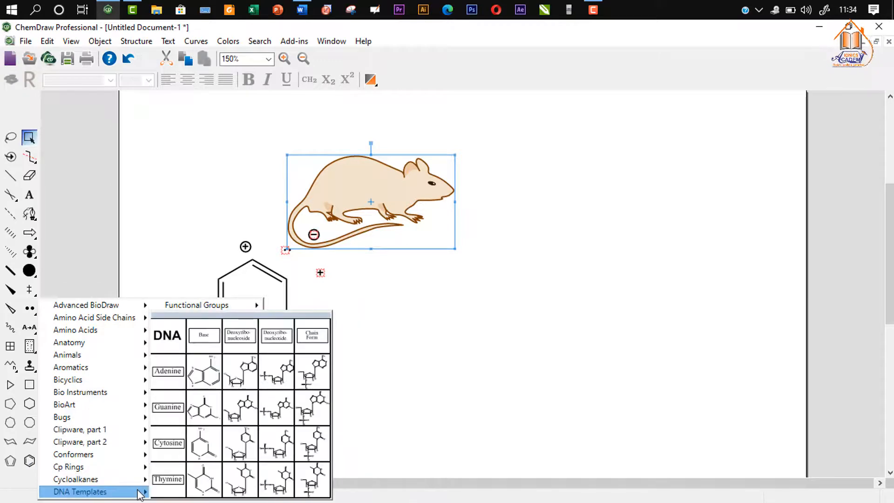
{"action": "left_click", "coordinate": [208, 443]}
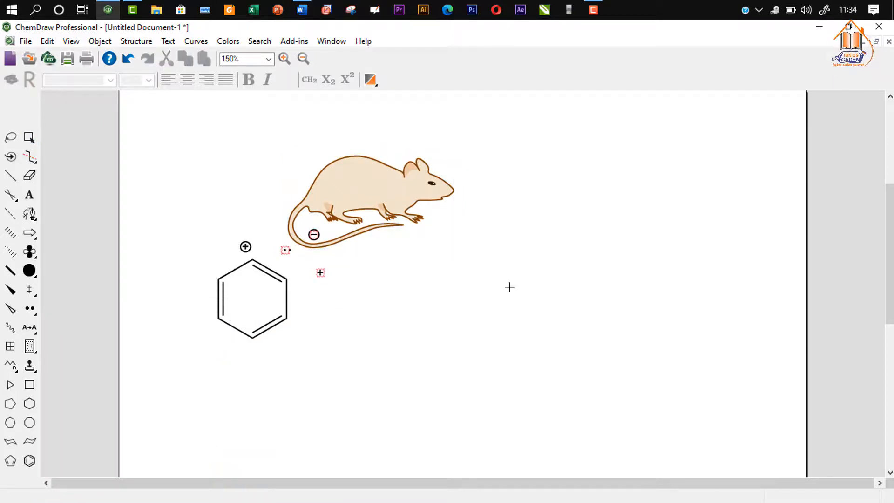
{"action": "left_click", "coordinate": [589, 248]}
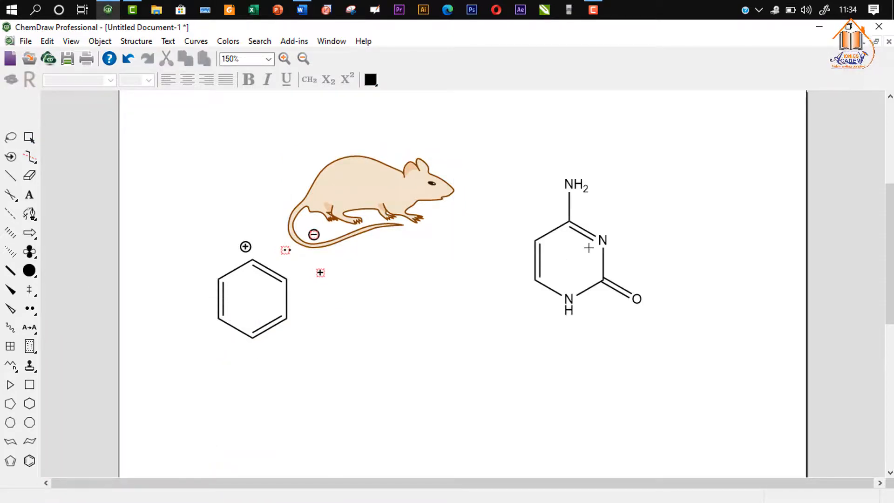
{"action": "left_click", "coordinate": [28, 142]}
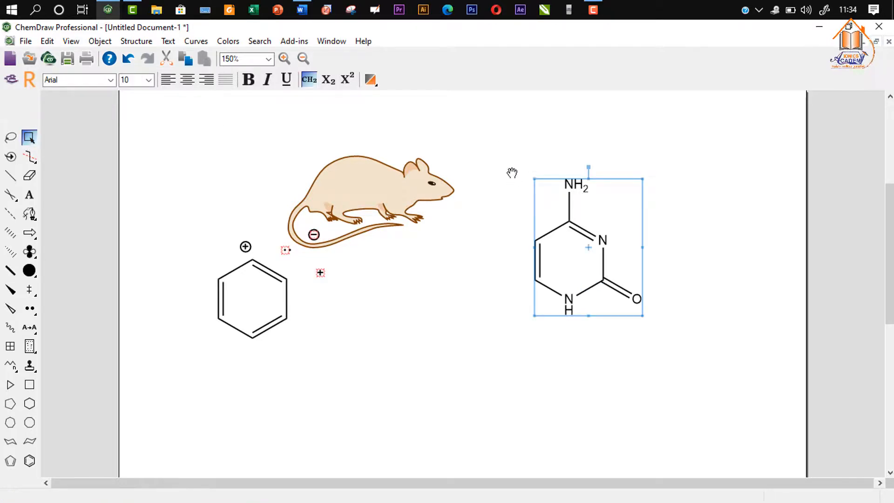
{"action": "left_click_drag", "start_coordinate": [512, 173], "coordinate": [501, 154]}
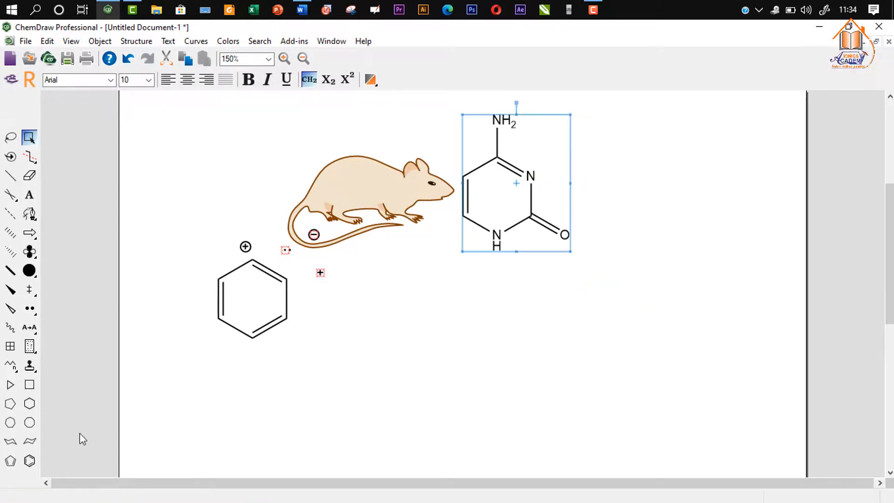
Add a cyclobutane, a cyclohexane and a cyclooctane ring to the right of the cytosine structure
{"action": "left_click", "coordinate": [30, 386]}
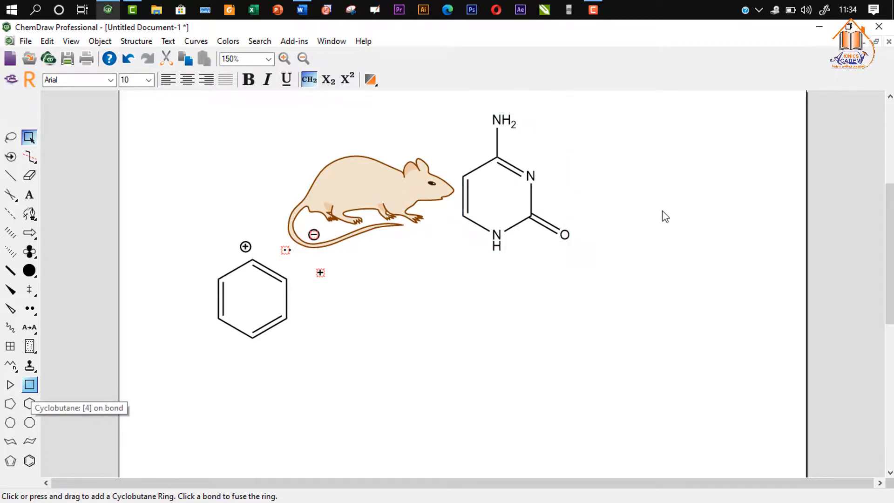
{"action": "left_click", "coordinate": [656, 227]}
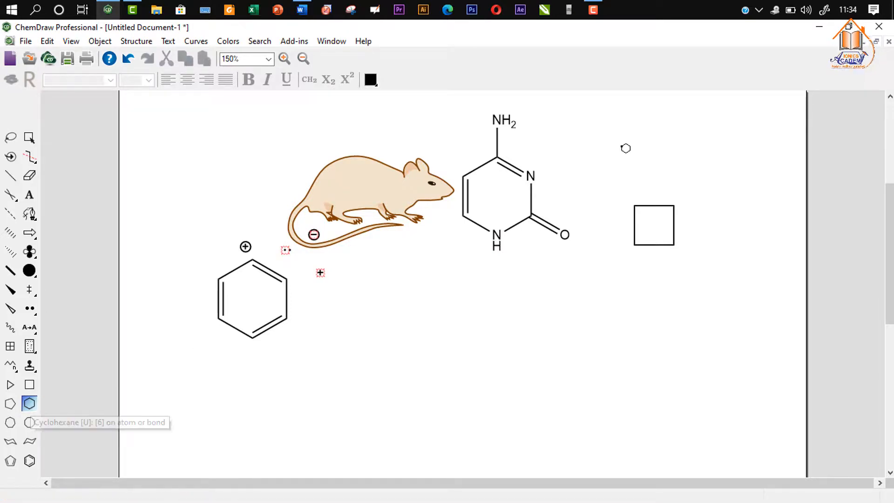
{"action": "left_click", "coordinate": [622, 144]}
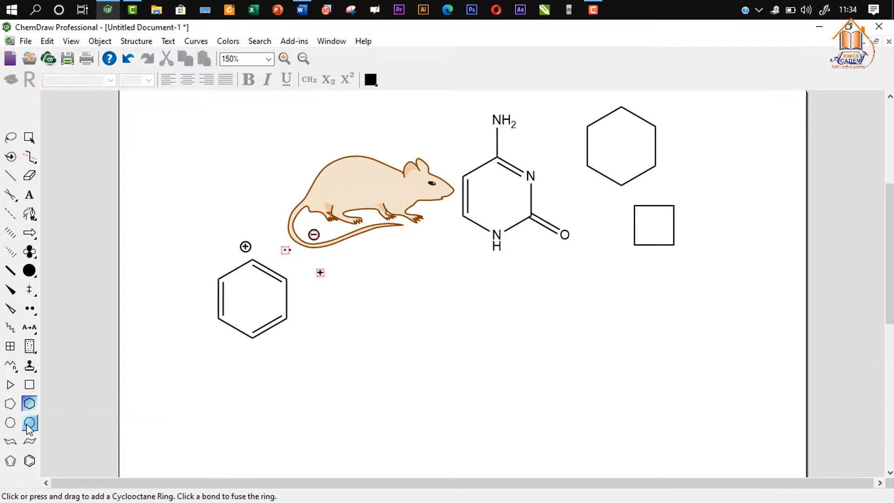
{"action": "left_click", "coordinate": [28, 426]}
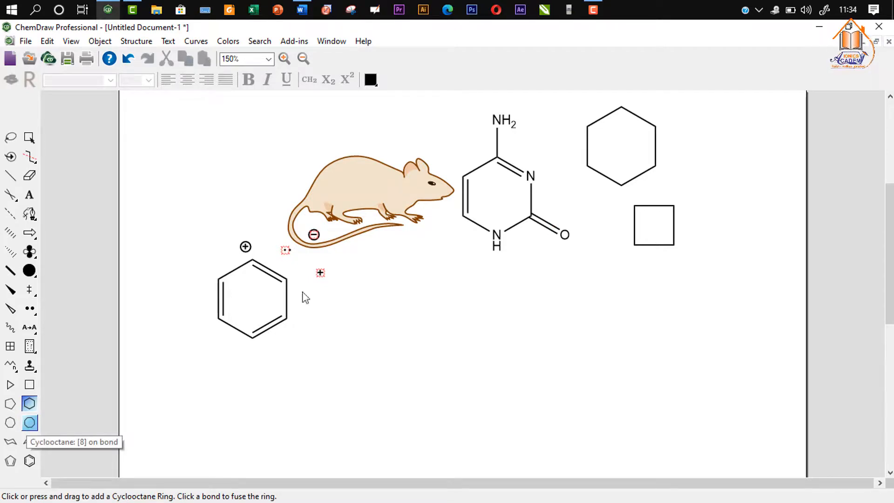
{"action": "left_click", "coordinate": [700, 166]}
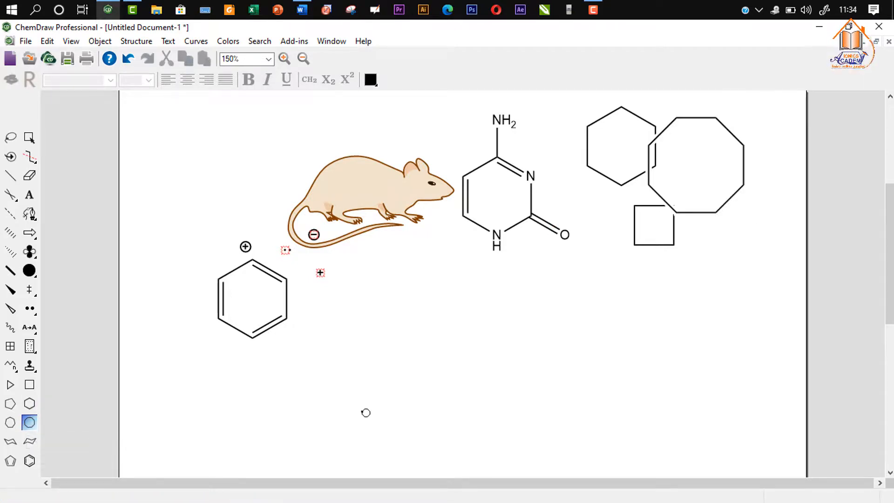
Add three benzene rings: one below the cytosine, one below the cyclobutane ring and one to the left of the rat
{"action": "left_click", "coordinate": [29, 462]}
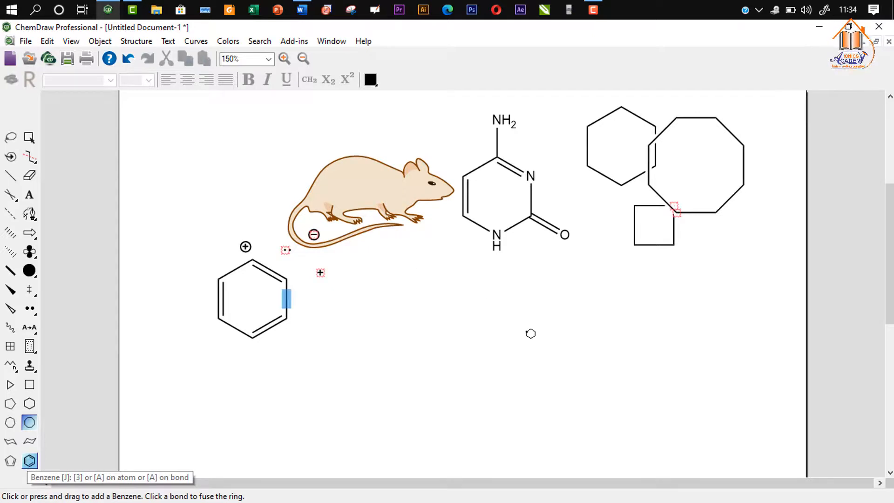
{"action": "left_click", "coordinate": [530, 333]}
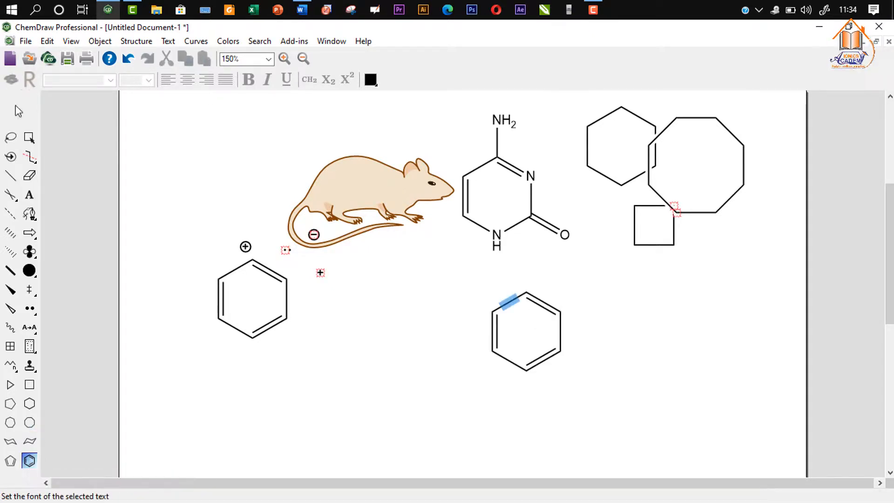
{"action": "left_click_drag", "start_coordinate": [24, 129], "coordinate": [27, 133]}
{"action": "left_click", "coordinate": [676, 376]}
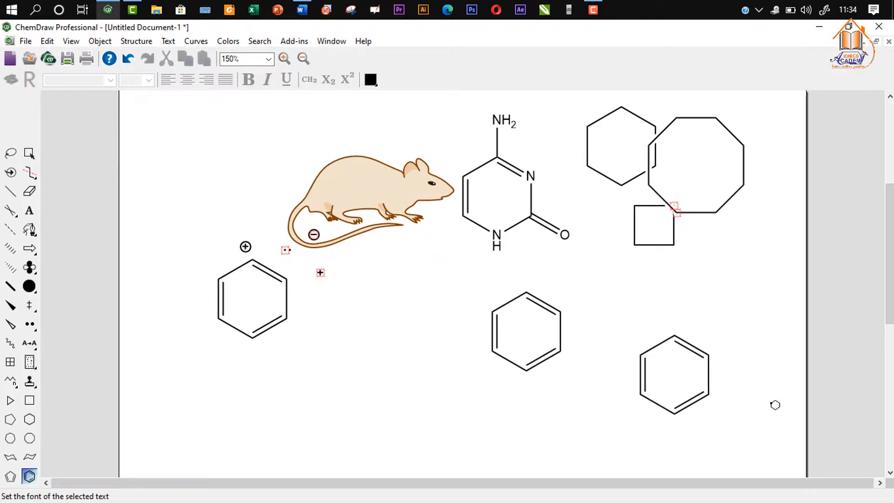
{"action": "left_click", "coordinate": [212, 172]}
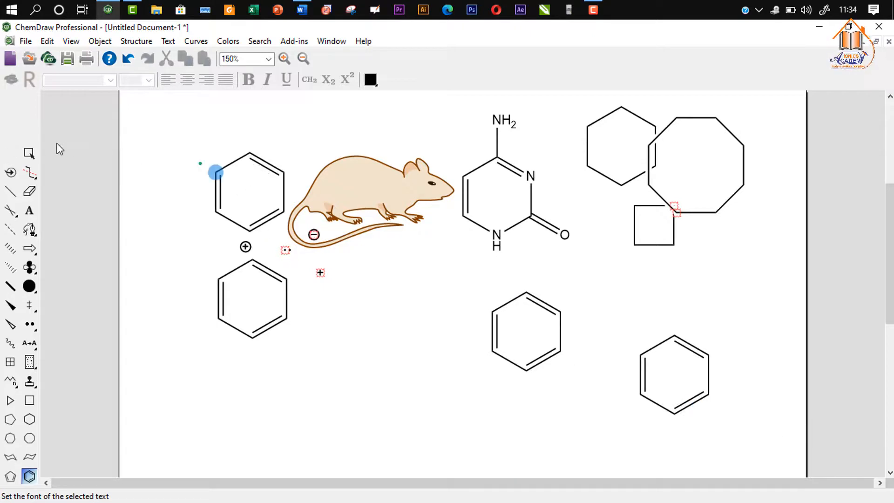
Select every object on the page and delete them all
{"action": "left_click", "coordinate": [28, 153]}
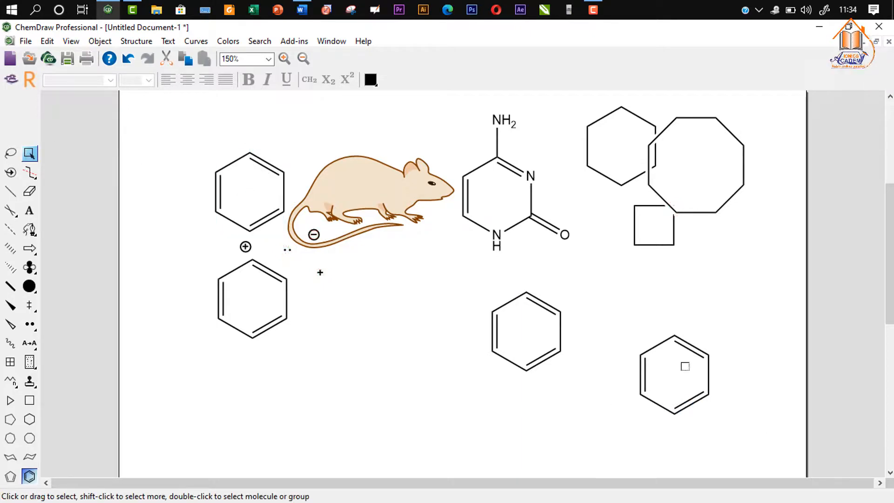
{"action": "mouse_move", "coordinate": [789, 451]}
{"action": "left_mouse_down"}
{"action": "mouse_move", "coordinate": [359, 186]}
{"action": "mouse_move", "coordinate": [176, 94]}
{"action": "mouse_move", "coordinate": [162, 110]}
{"action": "mouse_move", "coordinate": [163, 126]}
{"action": "left_mouse_up"}
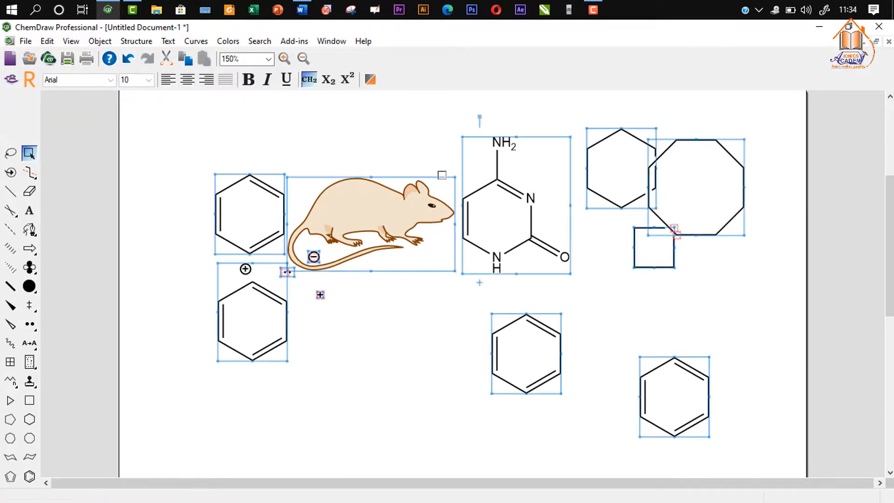
{"action": "key", "text": "Delete"}
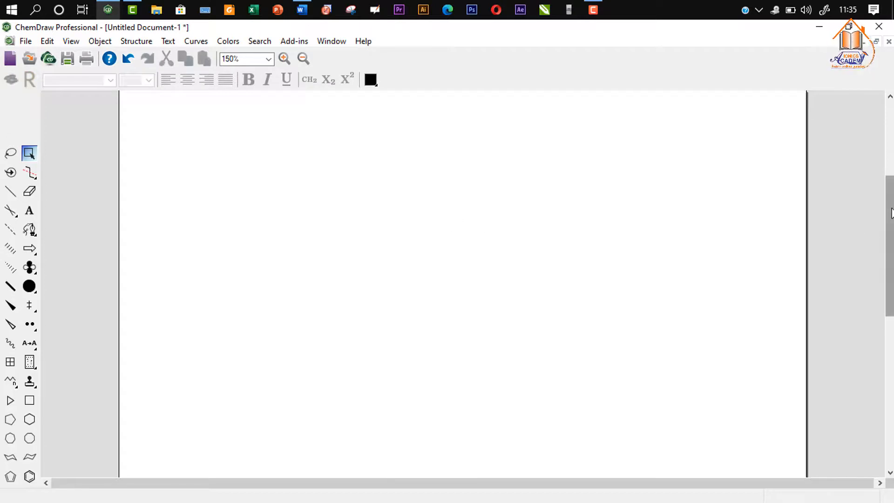
Add a text caption reading GLUCOSE near the middle of the empty page
{"action": "left_click_drag", "start_coordinate": [891, 213], "coordinate": [891, 138]}
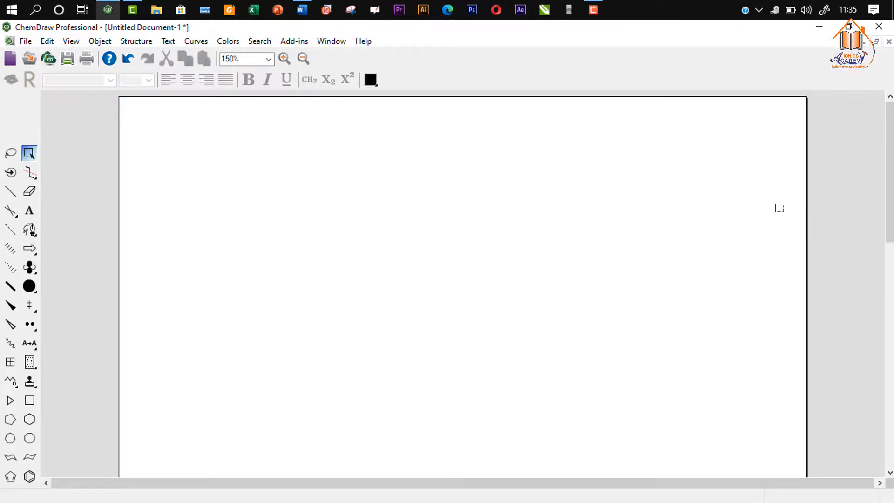
{"action": "left_click_drag", "start_coordinate": [891, 228], "coordinate": [890, 163]}
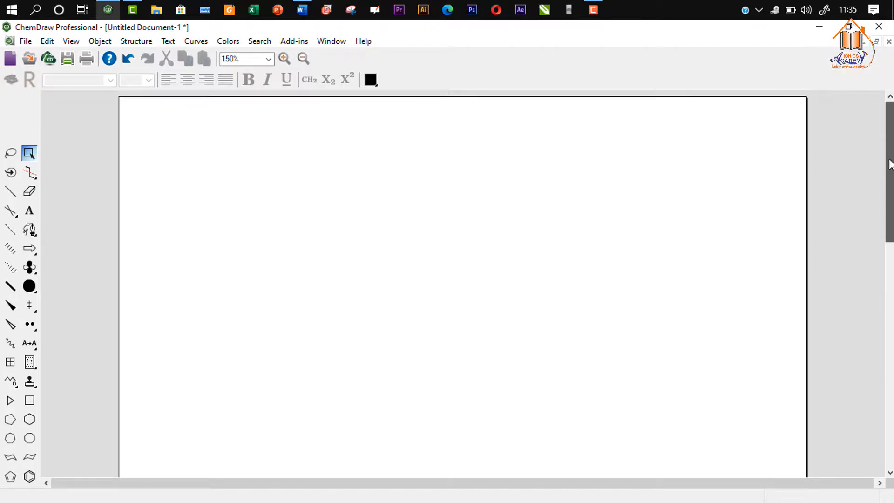
{"action": "scroll", "coordinate": [272, 373], "scroll_direction": "down", "scroll_amount": 1}
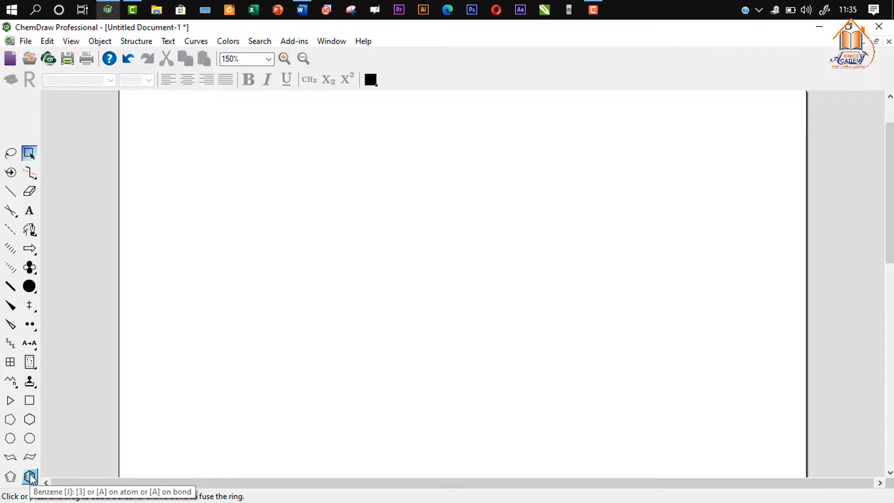
{"action": "left_click", "coordinate": [29, 212]}
{"action": "left_click", "coordinate": [364, 247]}
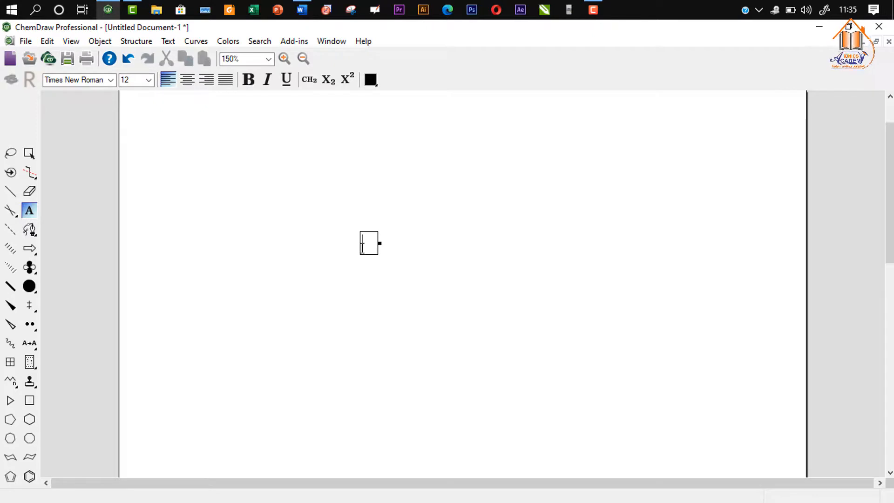
{"action": "type", "text": "GLU"}
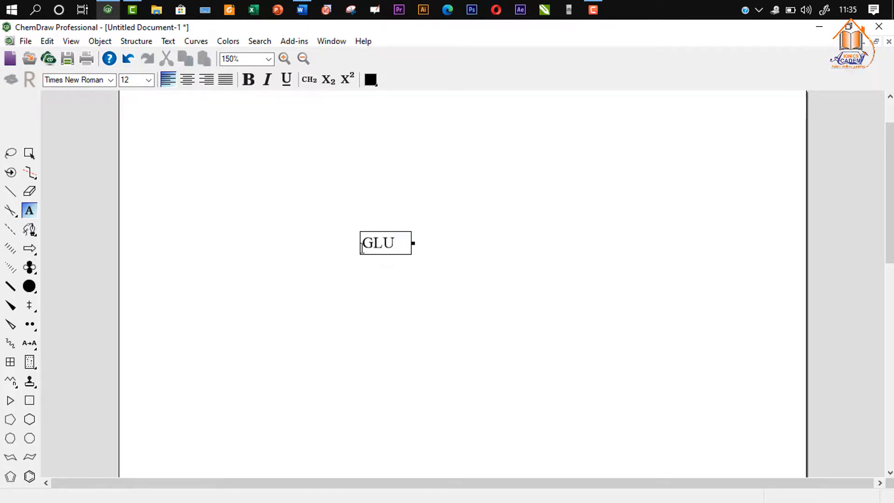
{"action": "type", "text": "OCOSE"}
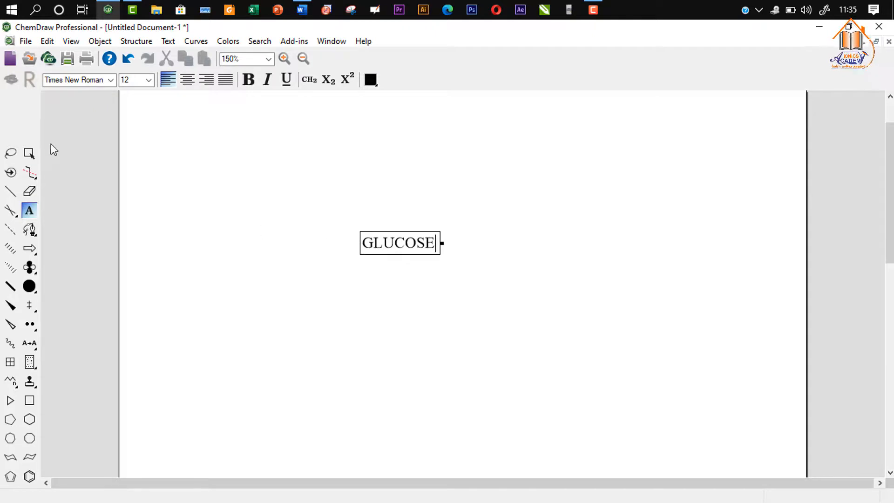
Select the GLUCOSE caption and generate its structure with Convert Name to Structure
{"action": "left_click", "coordinate": [29, 152]}
{"action": "left_click_drag", "start_coordinate": [284, 179], "coordinate": [489, 302]}
{"action": "left_click", "coordinate": [136, 41]}
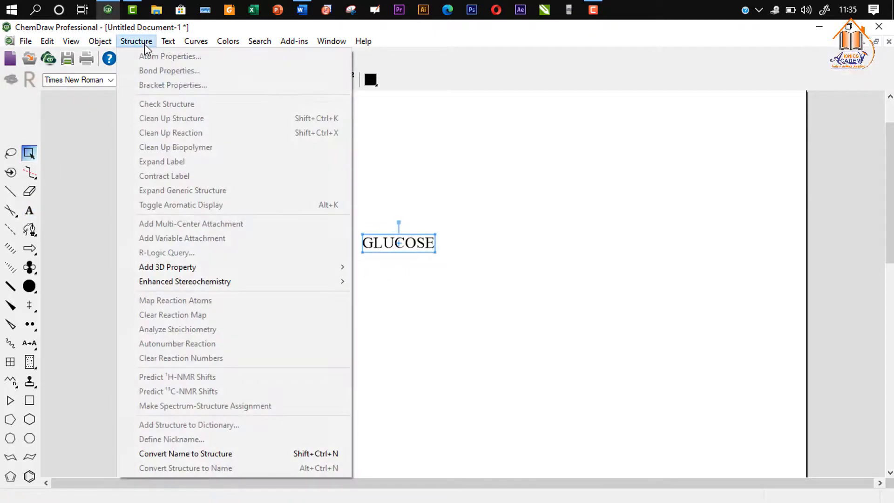
{"action": "left_click", "coordinate": [192, 453]}
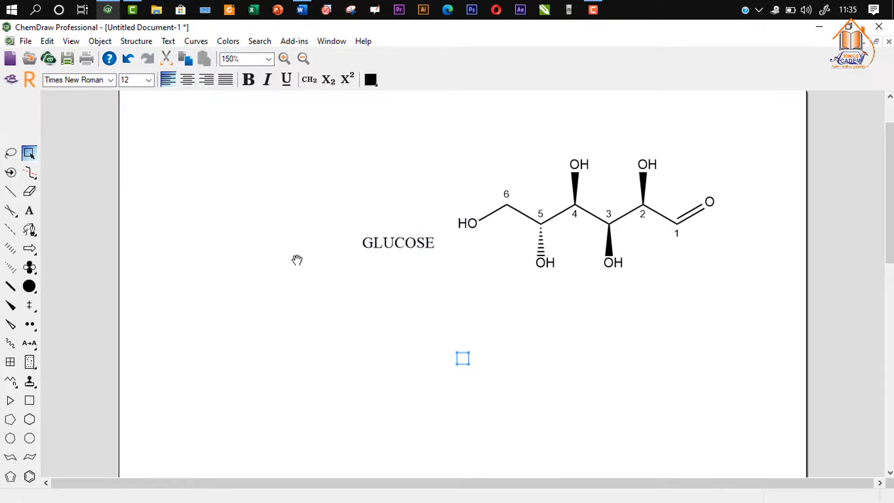
Move the GLUCOSE caption so it sits centred beneath the glucose structure
{"action": "left_click", "coordinate": [399, 242]}
{"action": "left_click_drag", "start_coordinate": [400, 243], "coordinate": [588, 291]}
{"action": "left_click", "coordinate": [176, 271]}
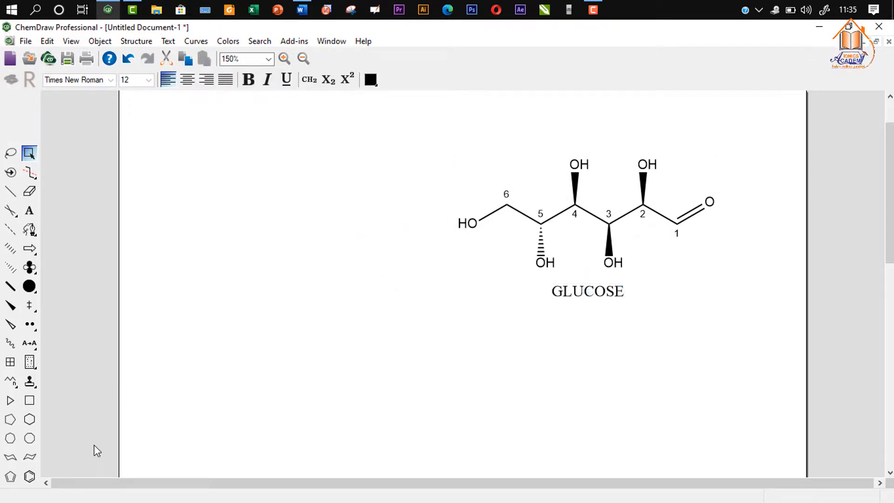
Add a text caption reading BENZENE to the left of the glucose structure
{"action": "left_click", "coordinate": [31, 212]}
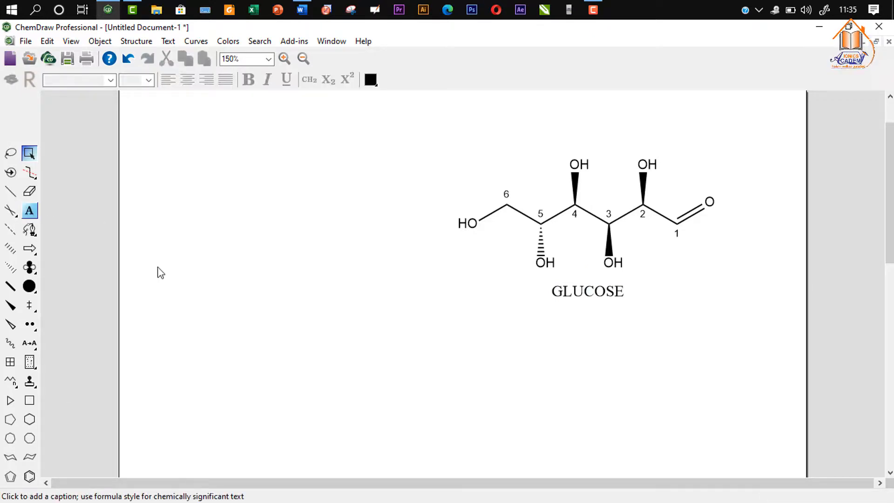
{"action": "left_click", "coordinate": [201, 252]}
{"action": "type", "text": "B"}
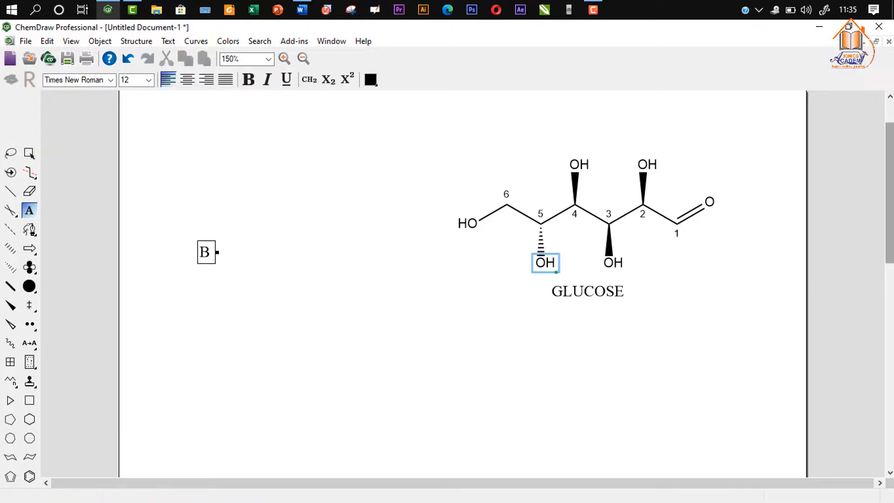
{"action": "type", "text": "ENZE"}
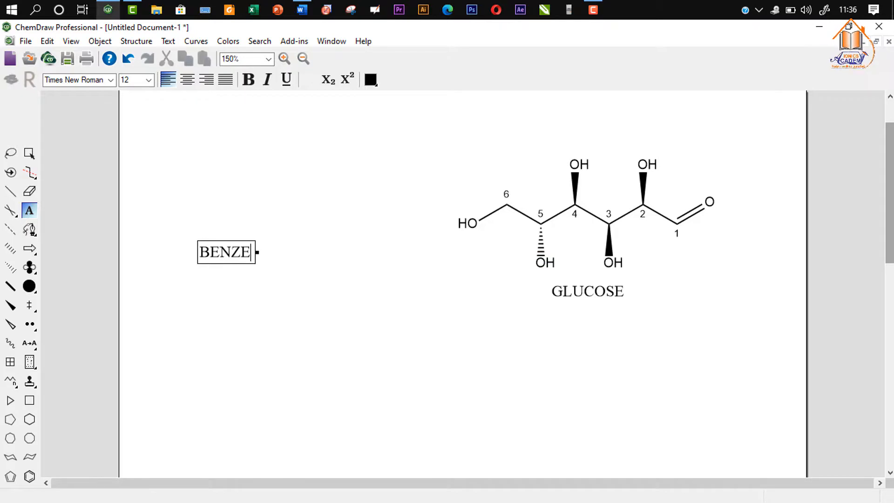
{"action": "type", "text": "NE"}
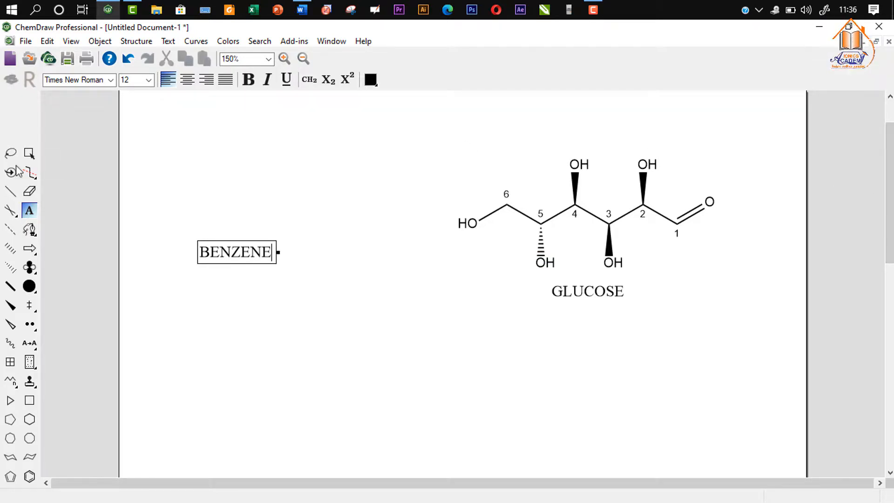
Convert the BENZENE caption to its structure with Convert Name to Structure and move the ring directly above the caption
{"action": "left_click", "coordinate": [29, 153]}
{"action": "left_click_drag", "start_coordinate": [134, 182], "coordinate": [301, 275]}
{"action": "left_click", "coordinate": [136, 41]}
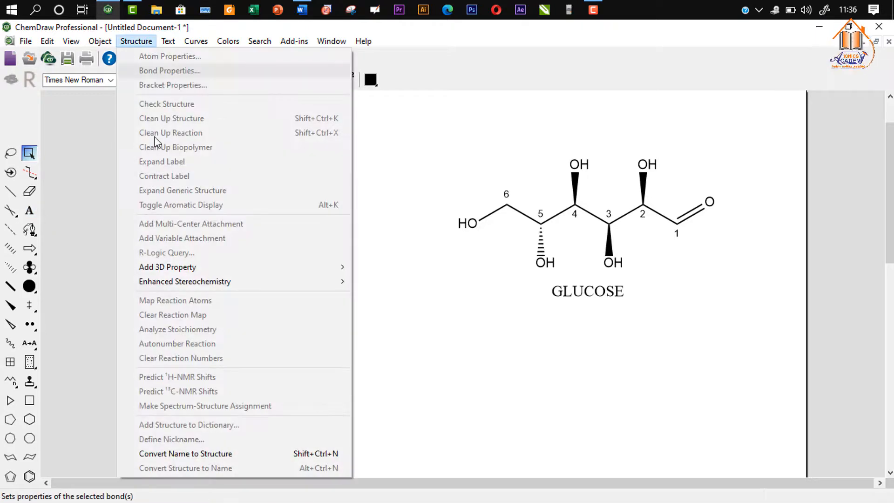
{"action": "left_click", "coordinate": [206, 454]}
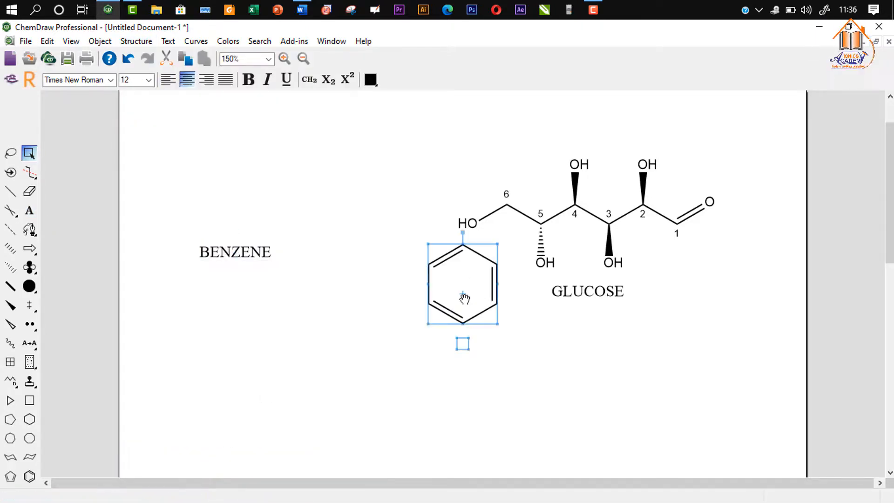
{"action": "left_click_drag", "start_coordinate": [464, 298], "coordinate": [239, 206]}
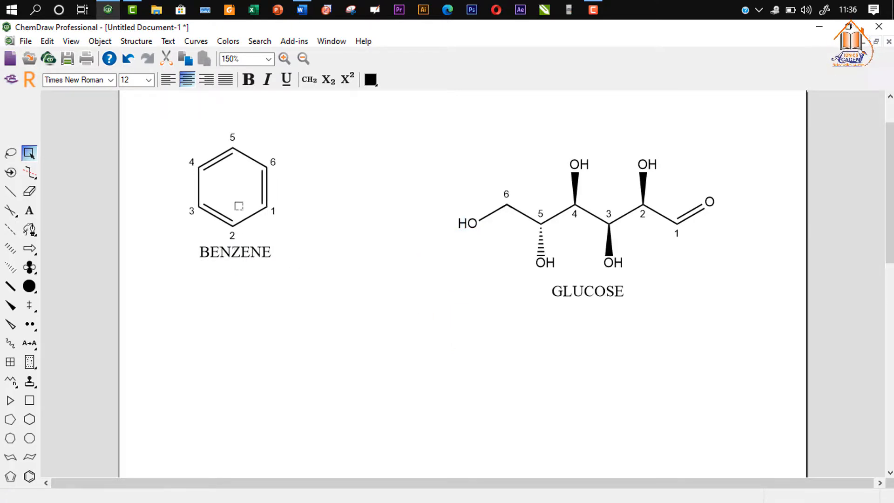
Deselect the benzene and glucose structures together with their captions
{"action": "left_click", "coordinate": [303, 208]}
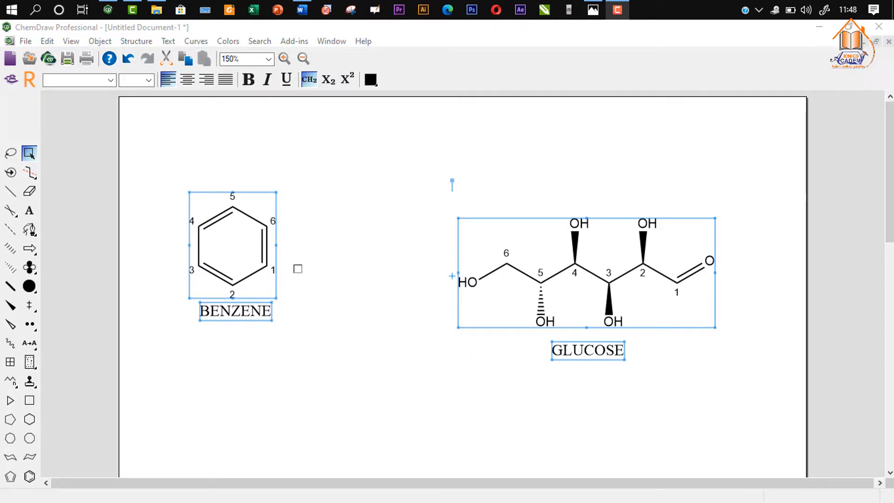
{"action": "left_click", "coordinate": [302, 161]}
{"action": "left_click", "coordinate": [301, 159]}
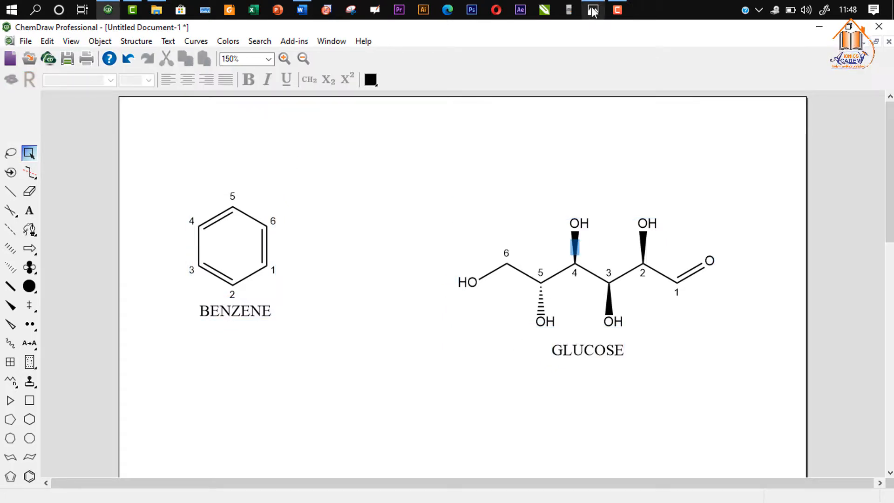
Switch to Photos, browse from 1.jpg to 2.jpg, and examine its hydroxide-attack mechanism and the reaction schemes above it up close
{"action": "left_click", "coordinate": [593, 10]}
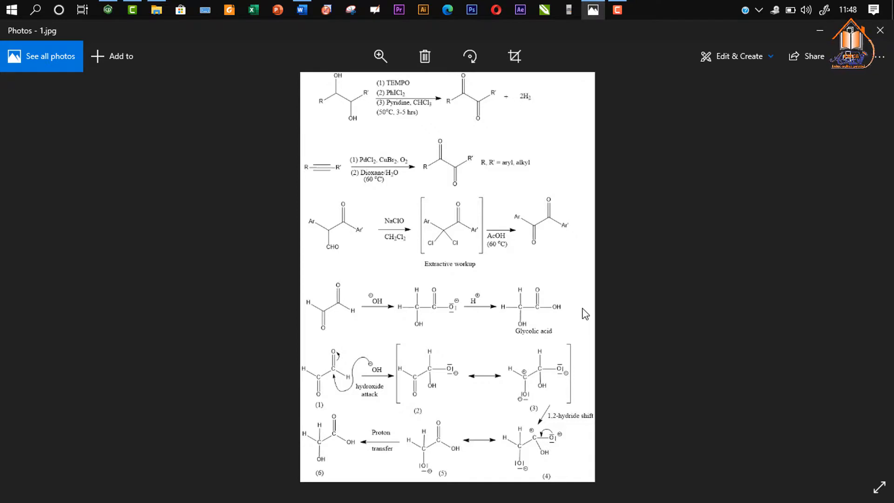
{"action": "left_click", "coordinate": [846, 279]}
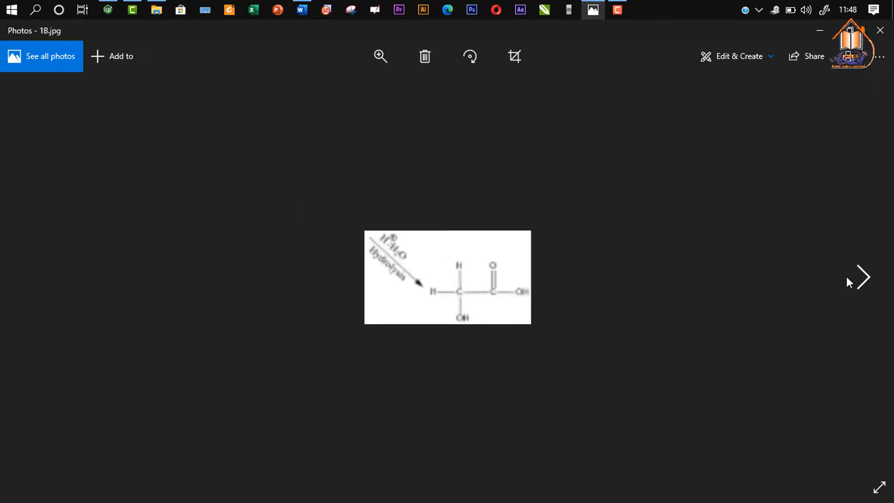
{"action": "left_click", "coordinate": [846, 276]}
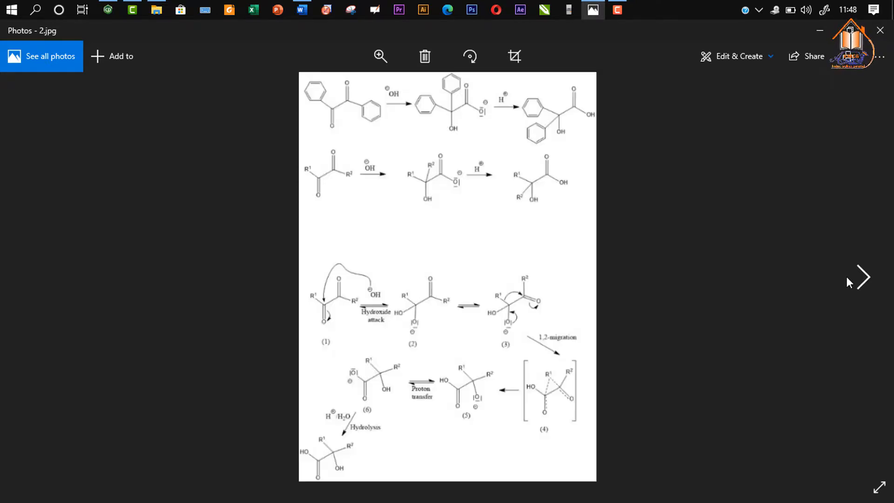
{"action": "scroll", "coordinate": [583, 304], "scroll_direction": "up", "scroll_amount": 3}
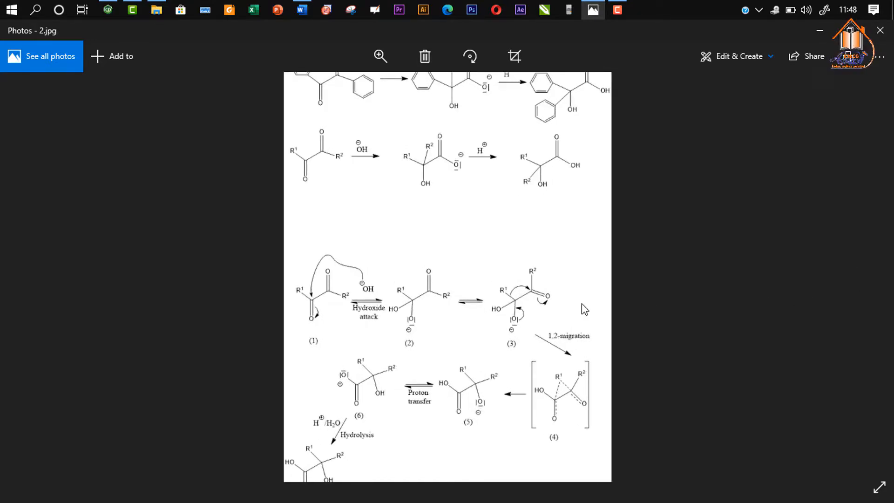
{"action": "scroll", "coordinate": [582, 303], "scroll_direction": "up", "scroll_amount": 2}
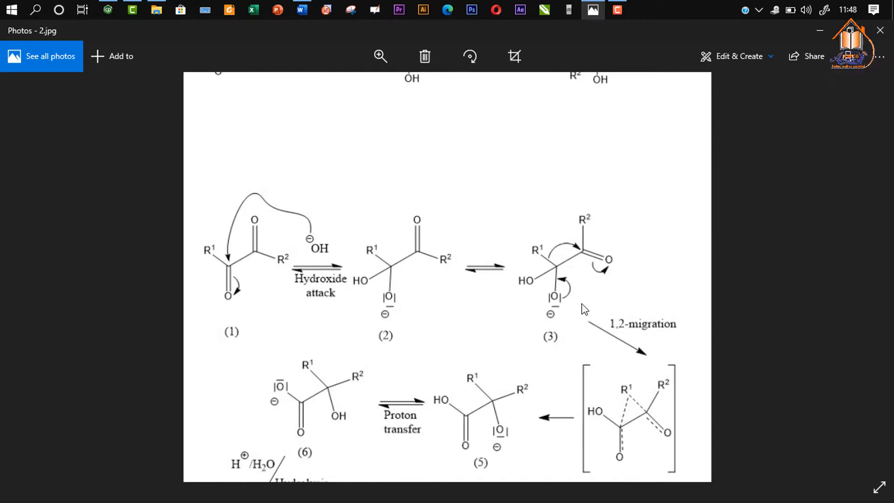
{"action": "left_click_drag", "start_coordinate": [588, 303], "coordinate": [602, 221]}
{"action": "scroll", "coordinate": [606, 195], "scroll_direction": "up", "scroll_amount": 5}
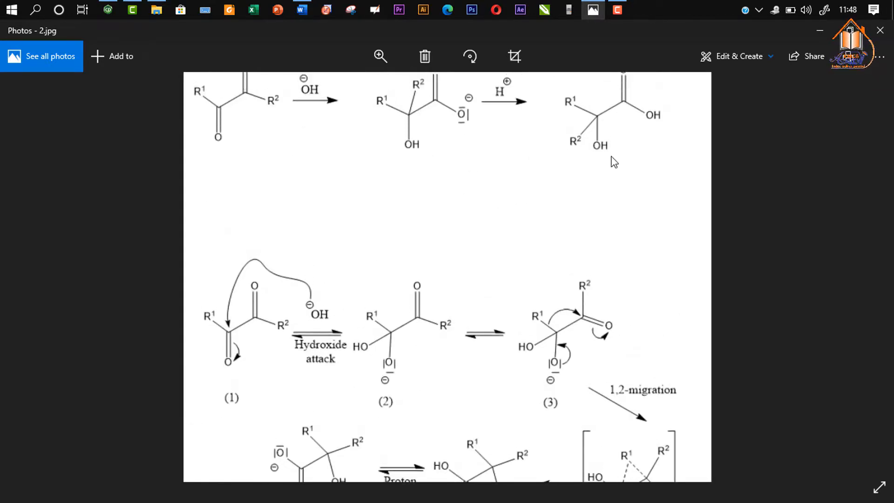
{"action": "scroll", "coordinate": [614, 275], "scroll_direction": "up", "scroll_amount": 2}
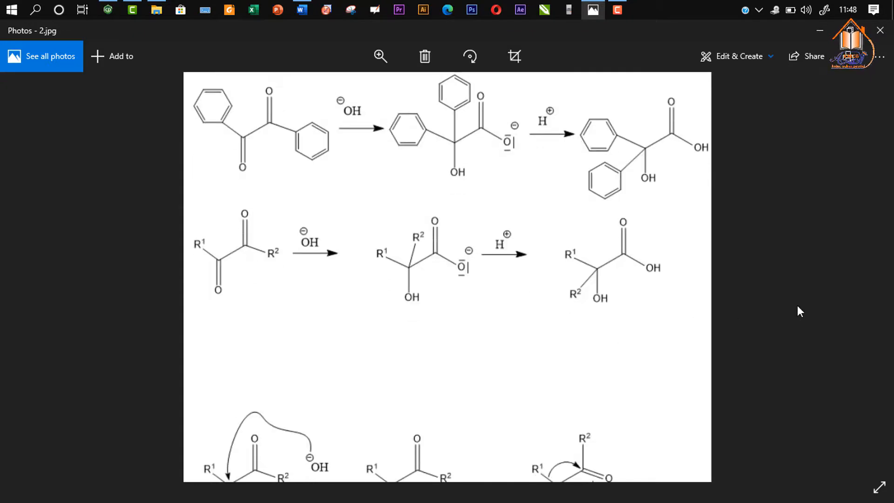